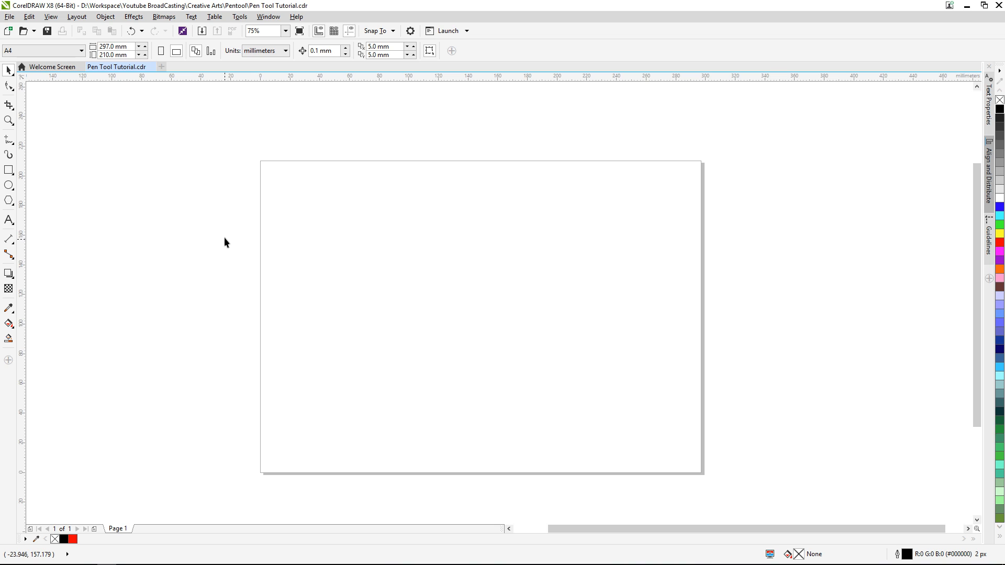
Draw a closed four-sided shape about 185 mm by 63 mm in the middle of the page with the Pen tool.
left_click(10, 141)
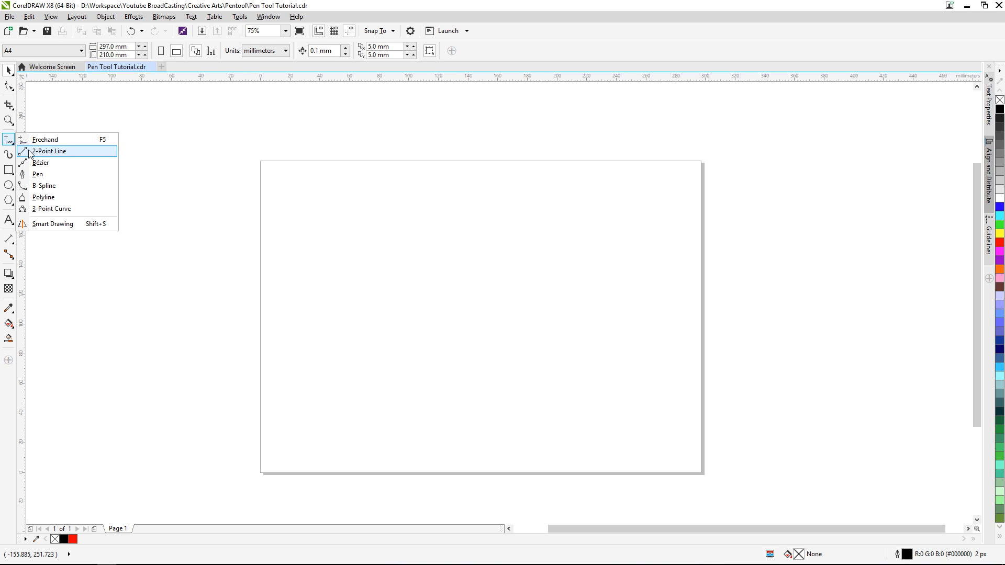
left_click(48, 175)
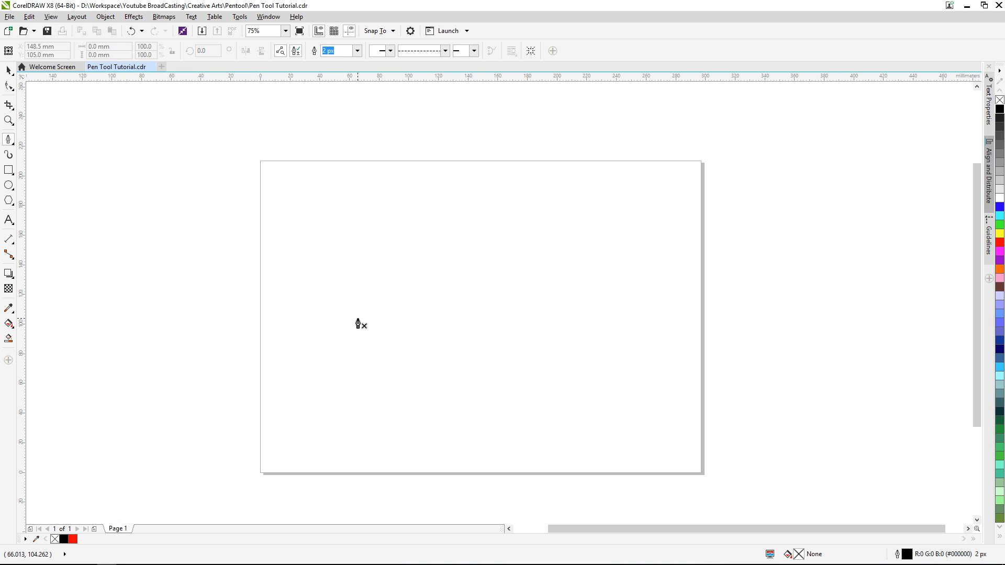
left_click(335, 281)
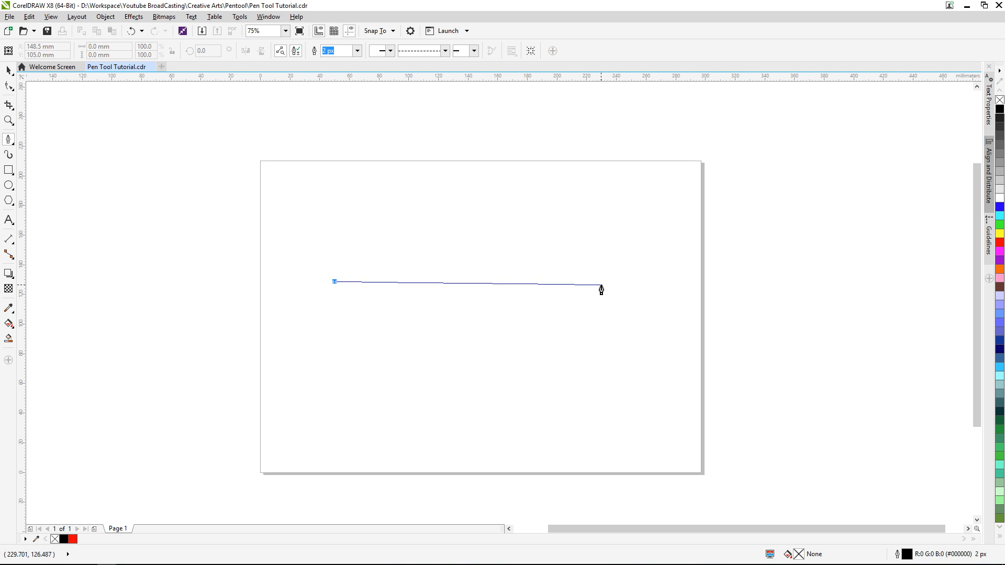
double_click(601, 286)
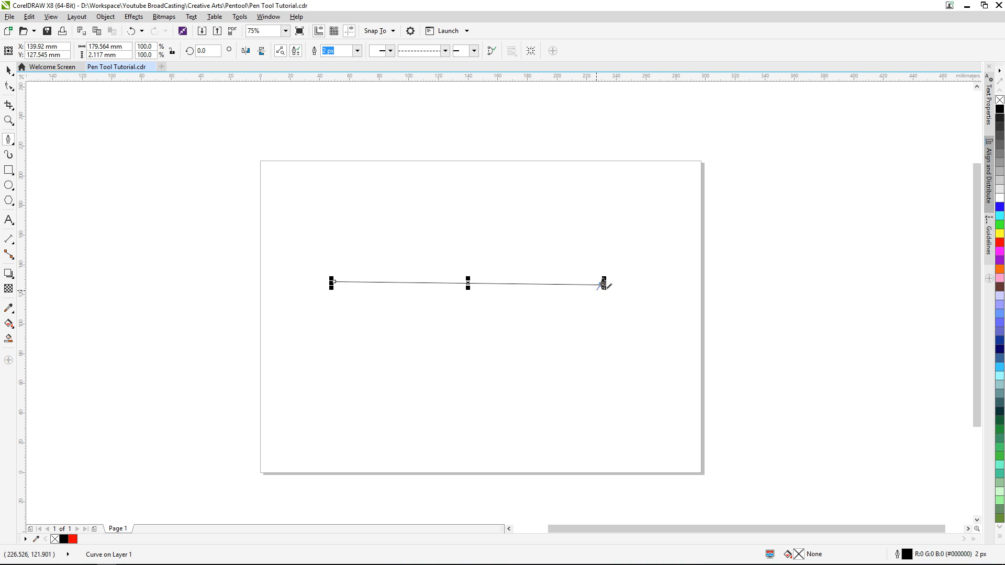
left_click(603, 285)
left_click(602, 375)
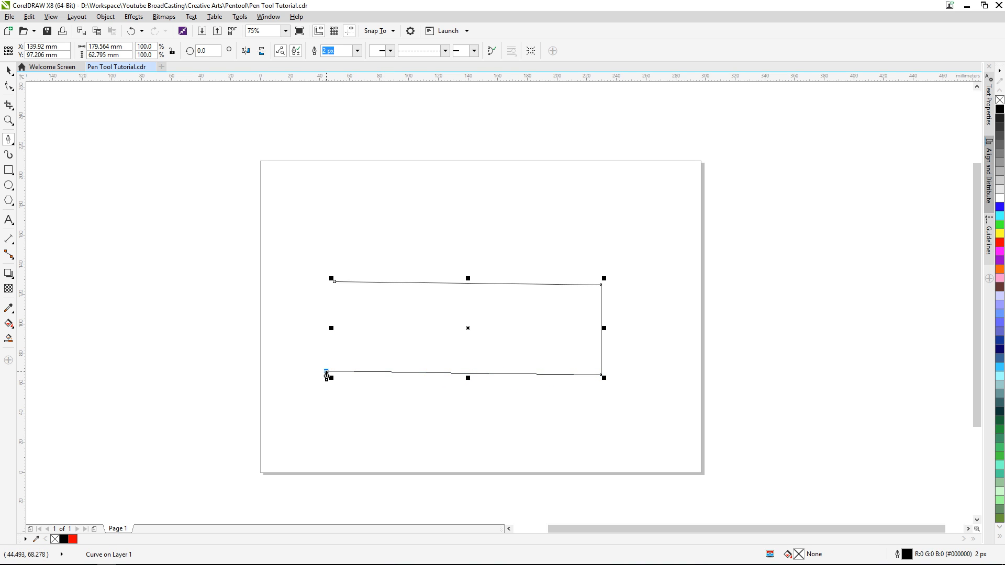
left_click(326, 371)
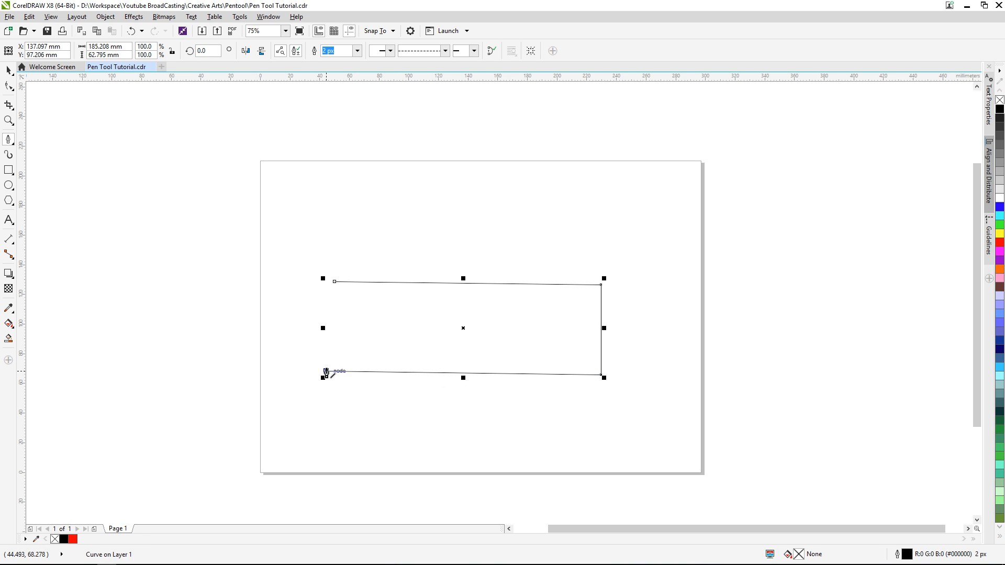
left_click(335, 282)
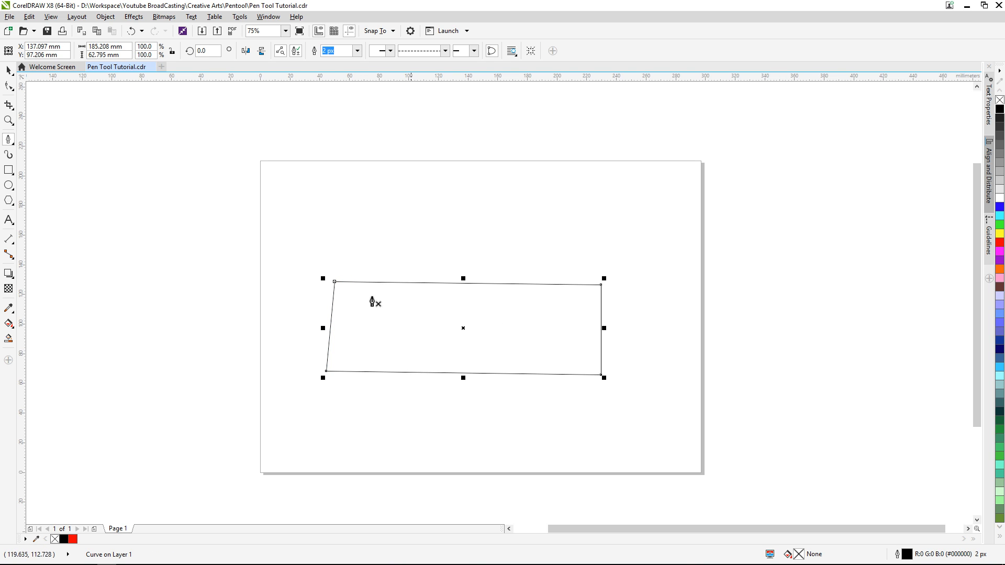
Select the four-sided shape and move it about 18 mm to the right and 13 mm up.
left_click(8, 70)
left_click(495, 396)
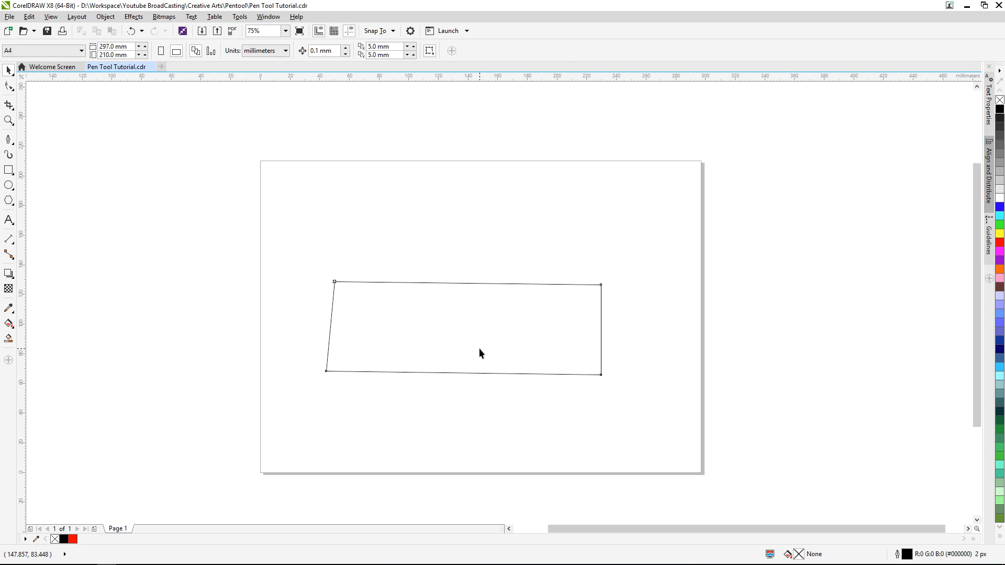
left_click(479, 348)
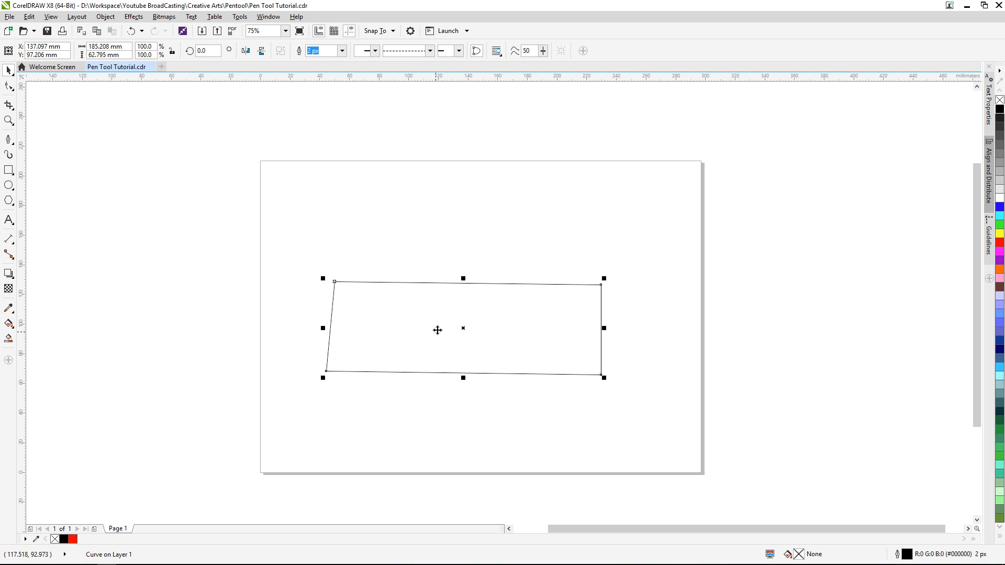
left_click_drag(487, 339, 514, 319)
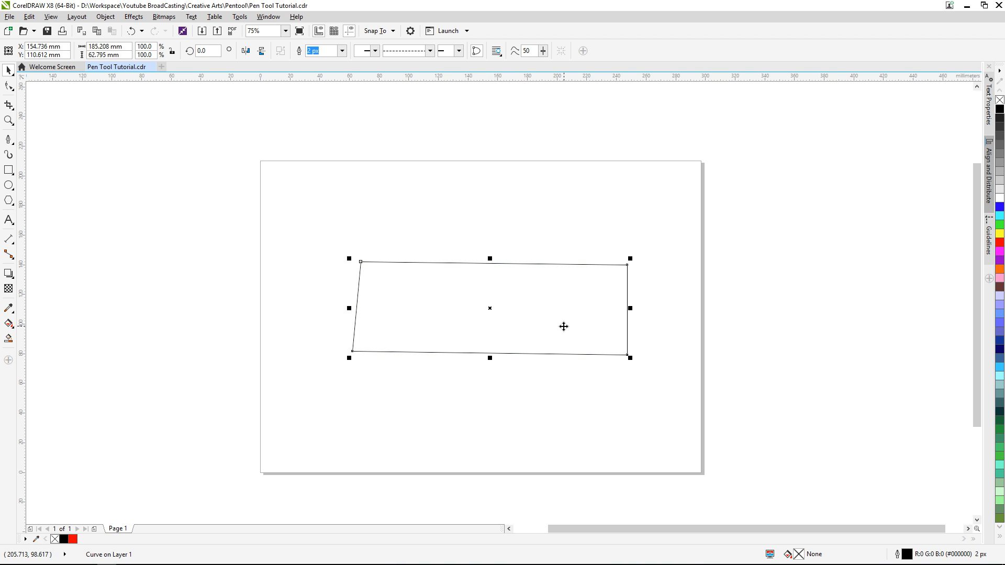
Try a black fill on the four-sided shape, undo it and delete the shape.
left_click(1000, 108)
key("ctrl+z")
key("Delete")
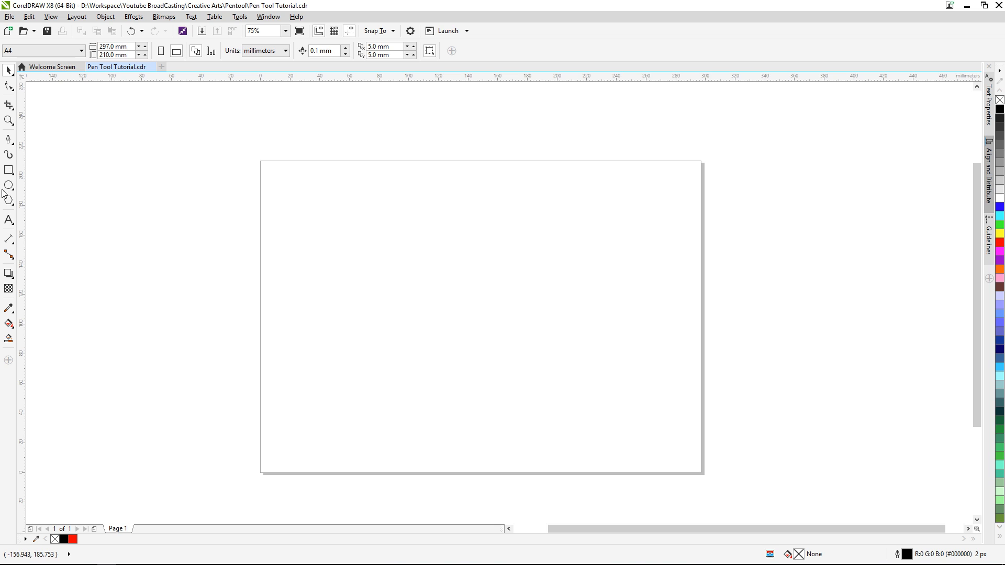
Draw a closed Pen shape about 198 mm by 64 mm with constrained horizontal and vertical edges and a slanted left side.
left_click(8, 140)
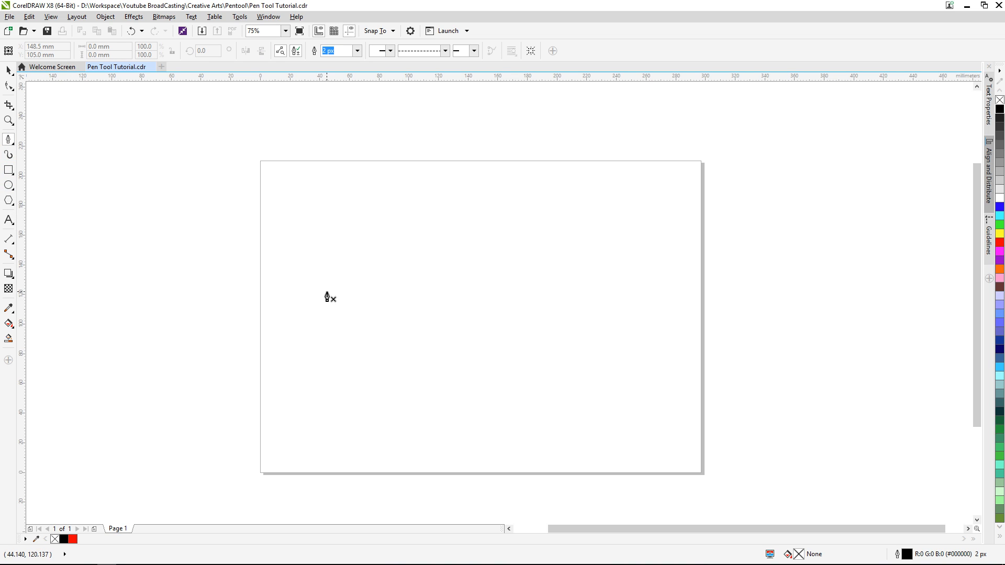
left_click(329, 286)
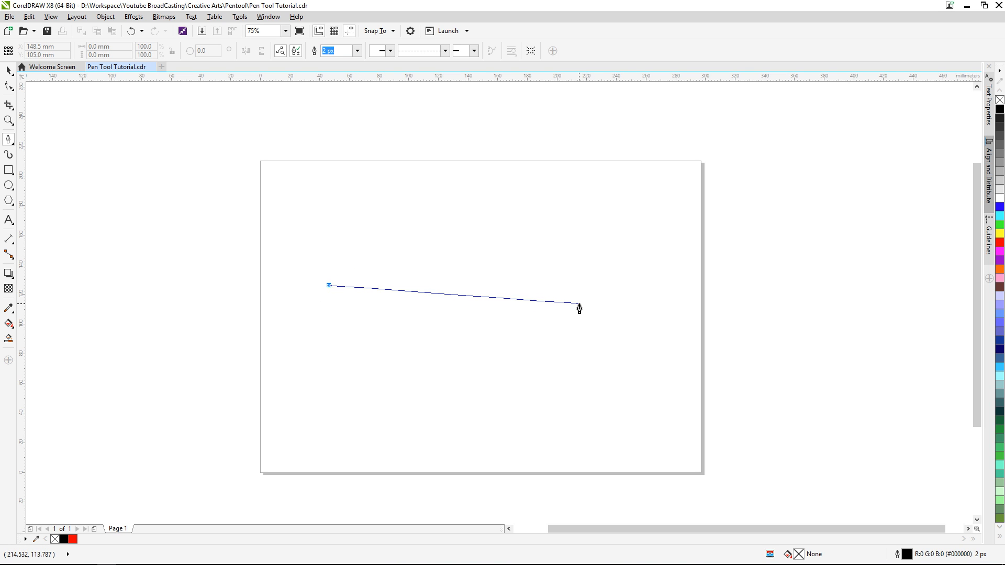
key("ctrl")
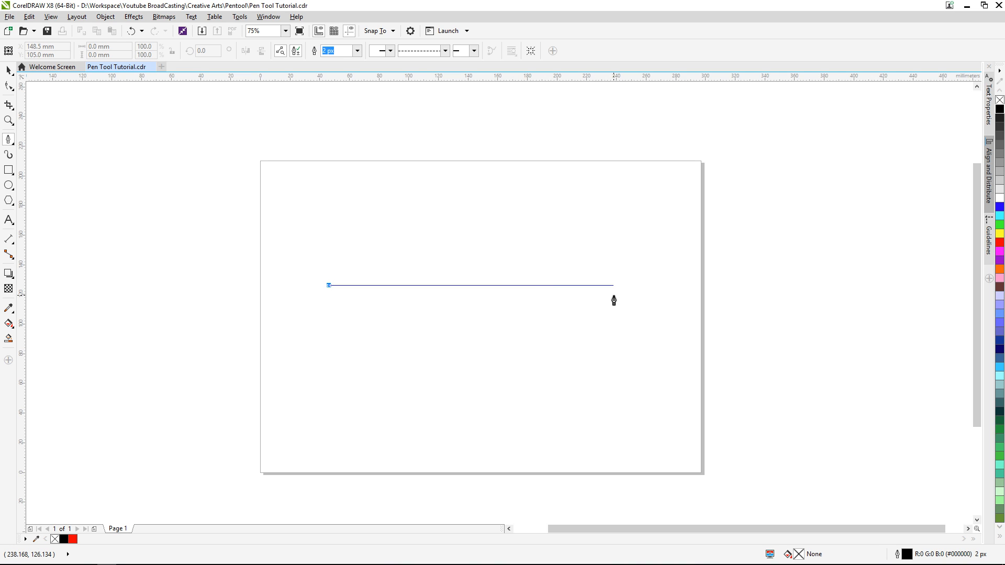
left_click(604, 285)
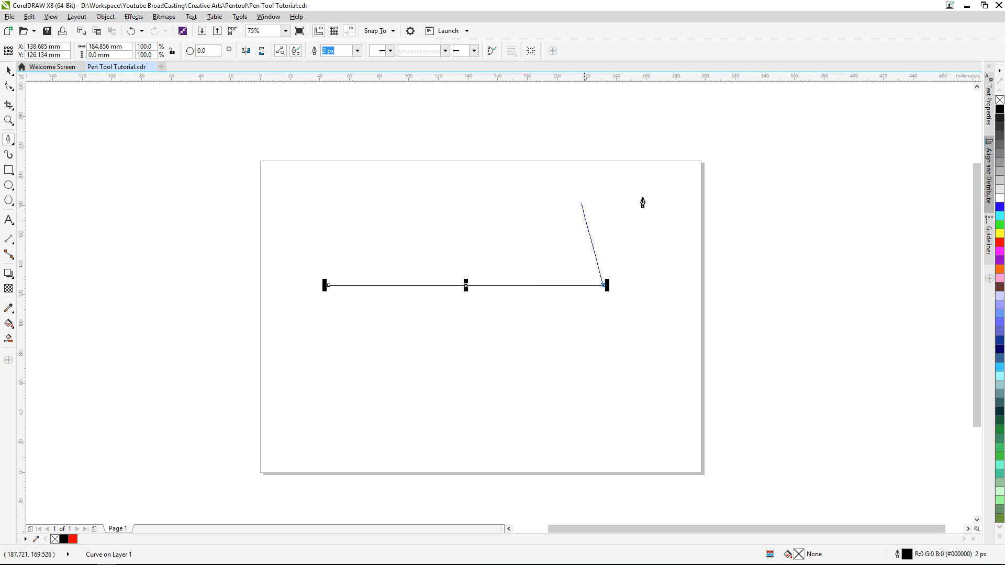
left_click(604, 379)
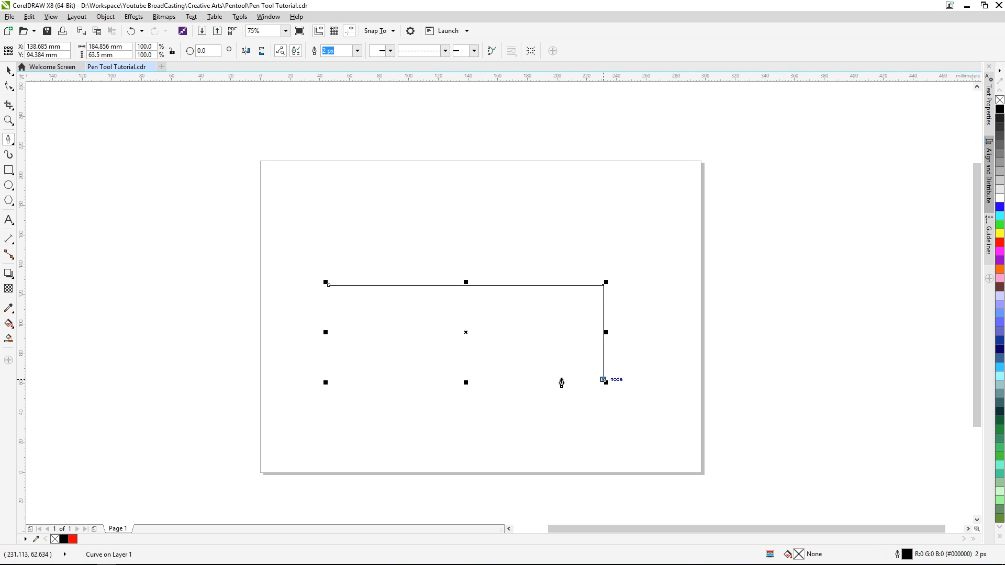
left_click(309, 379)
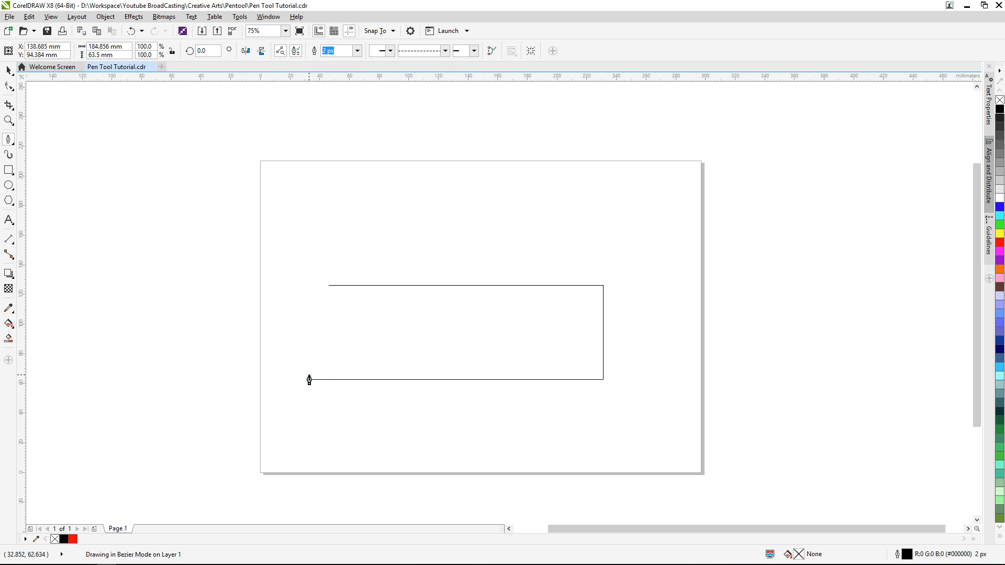
left_click(328, 286)
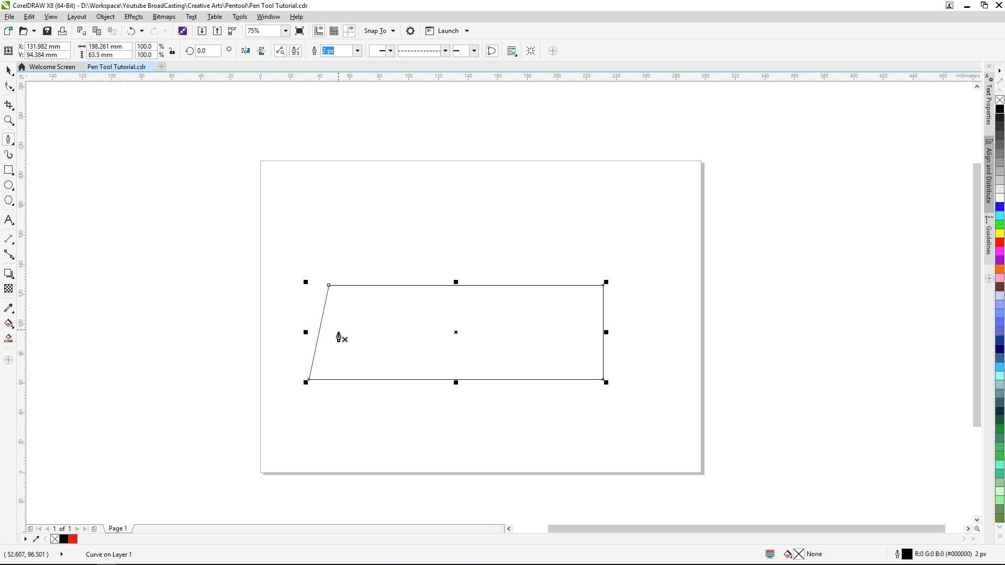
Straighten the shape's slanted left side by moving its lower-left node directly below the upper-left node with the Shape tool.
scroll(340, 326, "up", 1)
scroll(351, 327, "down", 1)
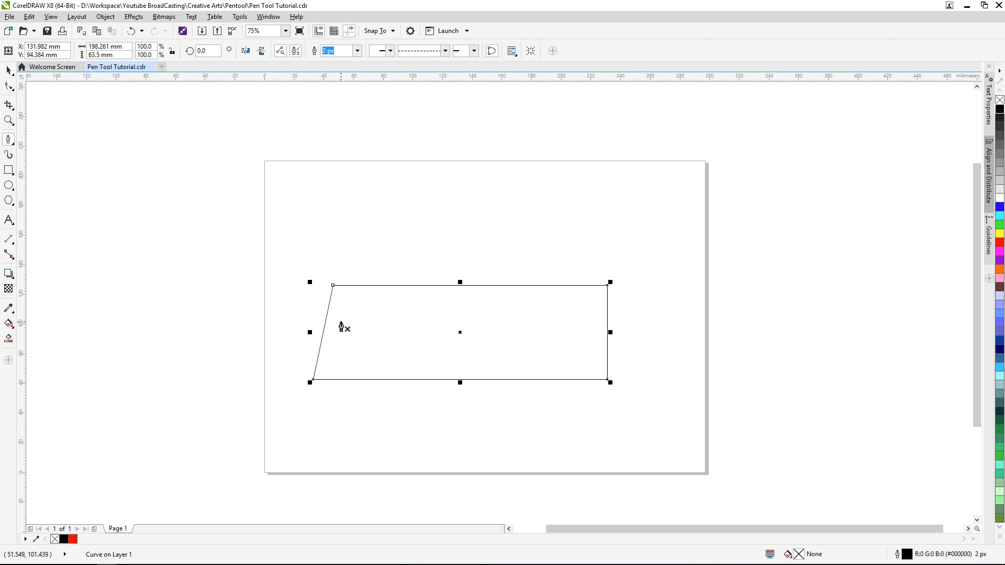
left_click(8, 87)
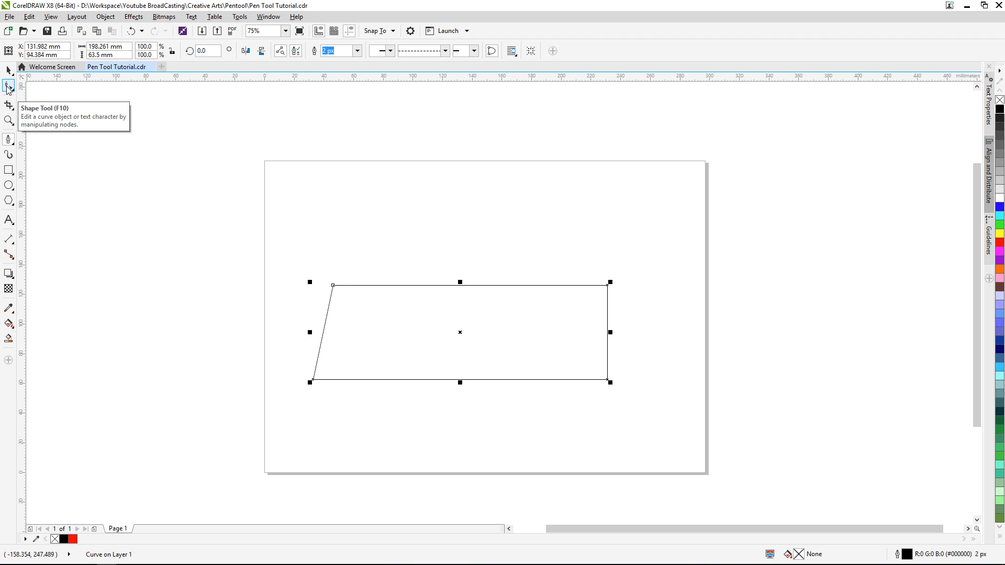
scroll(313, 382, "up", 2)
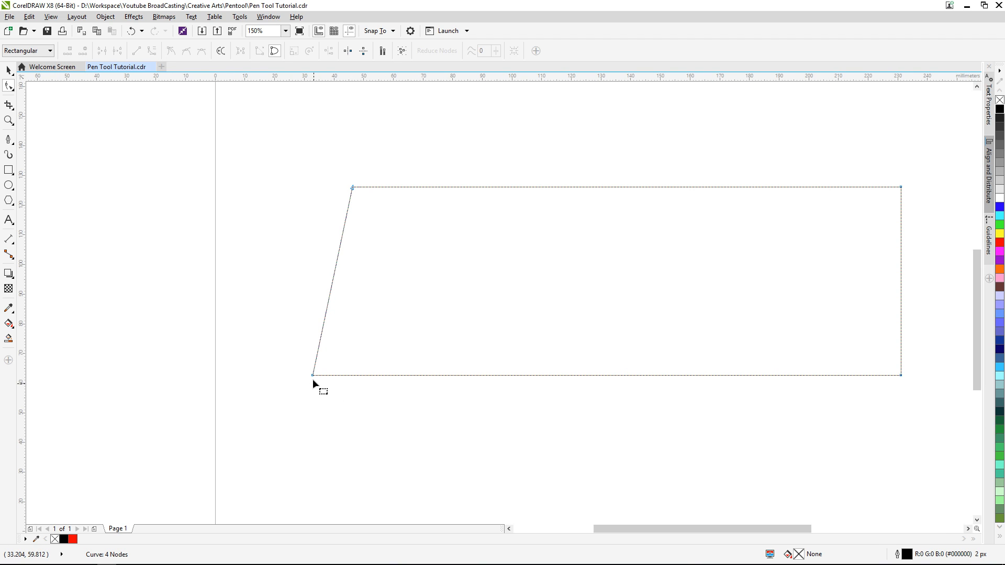
left_click(313, 376)
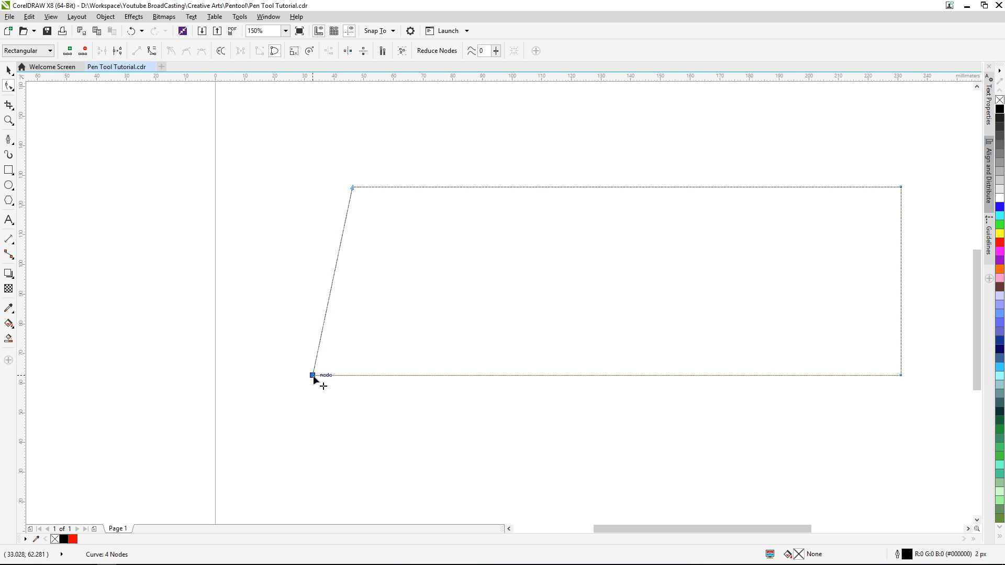
left_click_drag(314, 377, 353, 380)
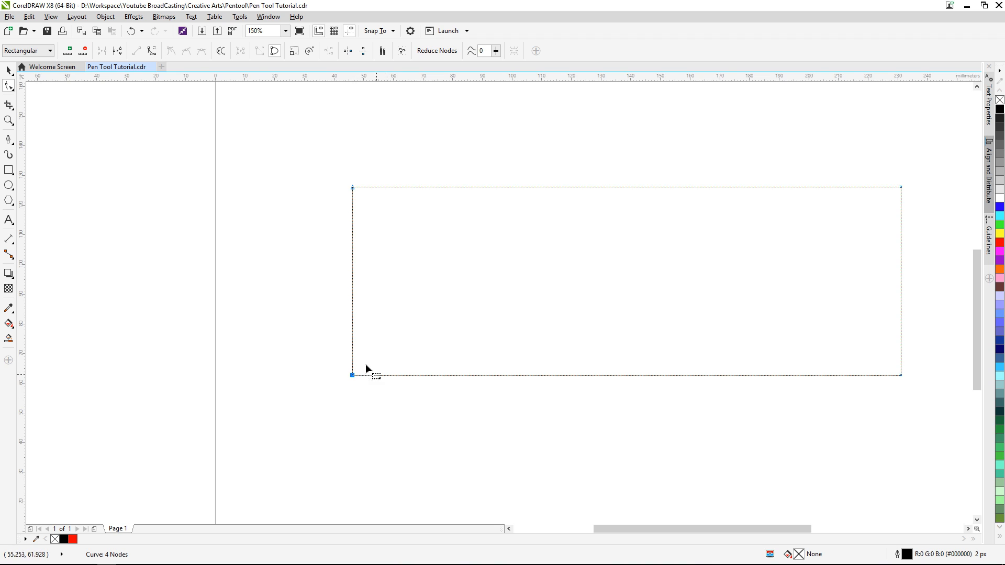
scroll(361, 361, "down", 1)
left_click(9, 71)
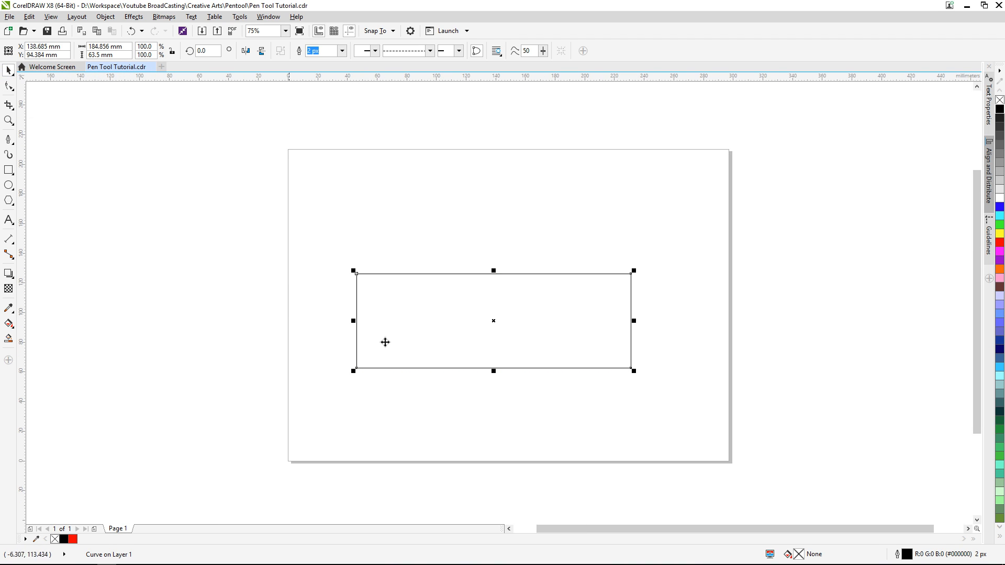
Select the rectangle and delete it from the page.
left_click(540, 406)
left_click(542, 310)
left_click(554, 386)
left_click(542, 331)
key("Delete")
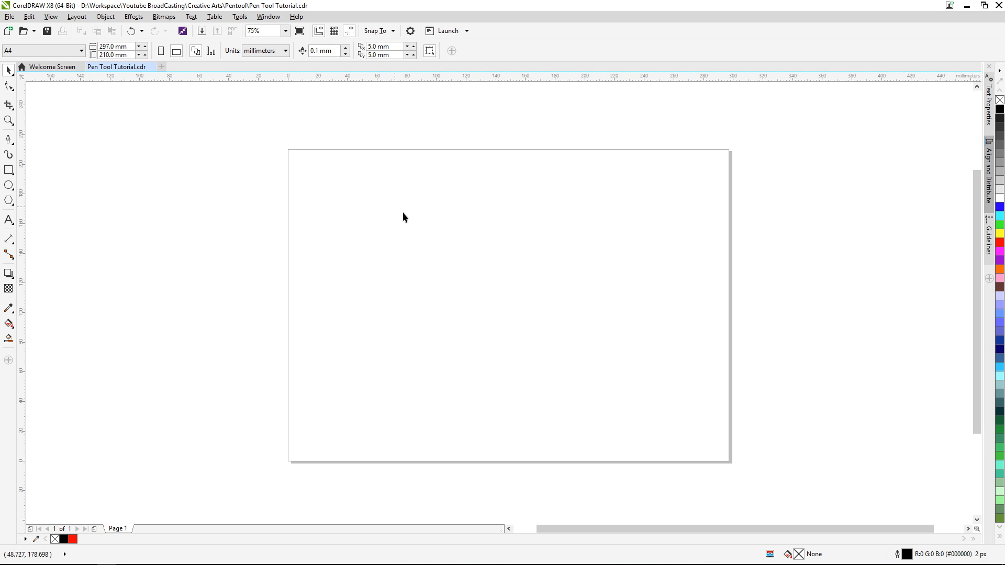
Draw a horizontal Pen line about 193 mm long across the page and end it as an open path.
left_click(8, 141)
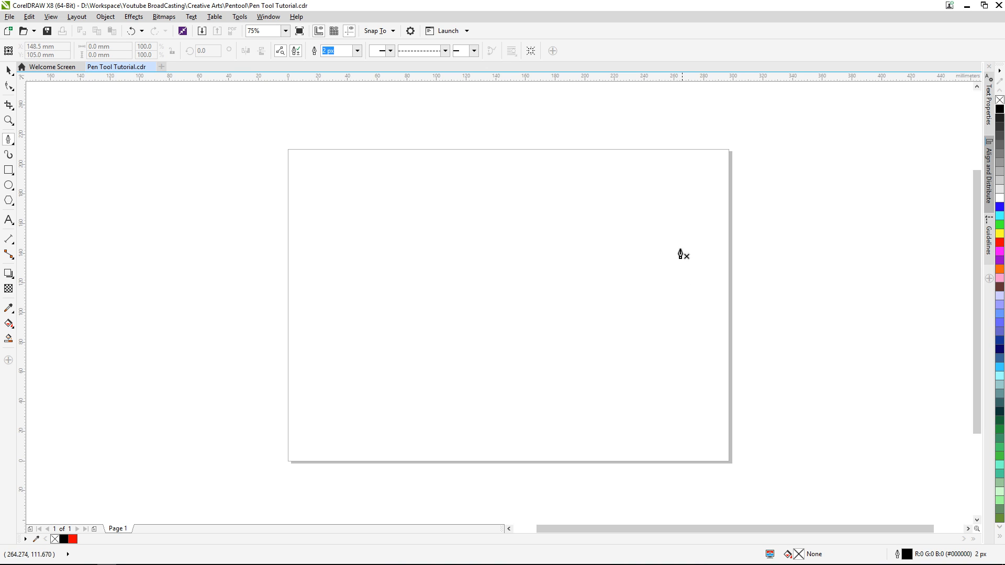
left_click(336, 292)
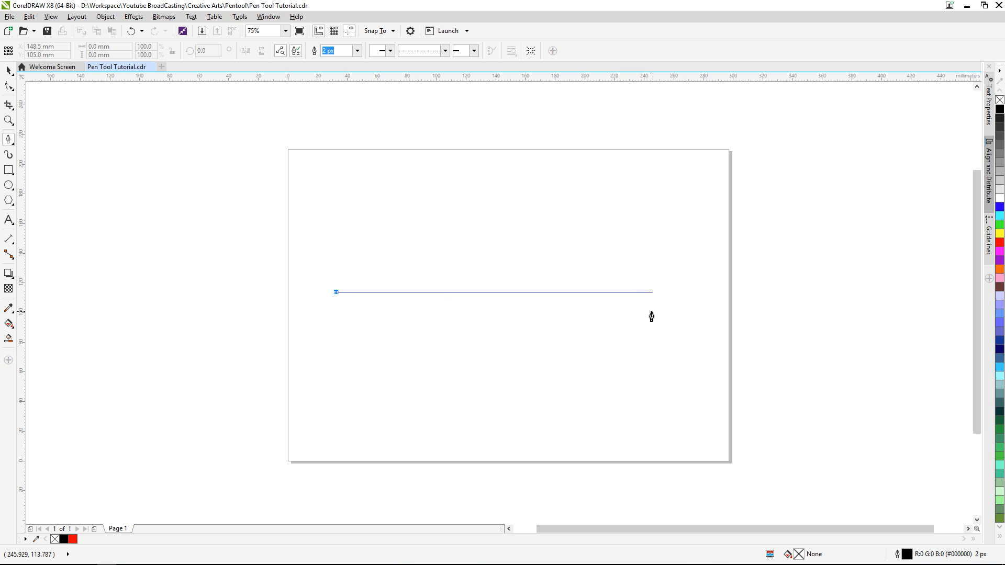
left_click(623, 292)
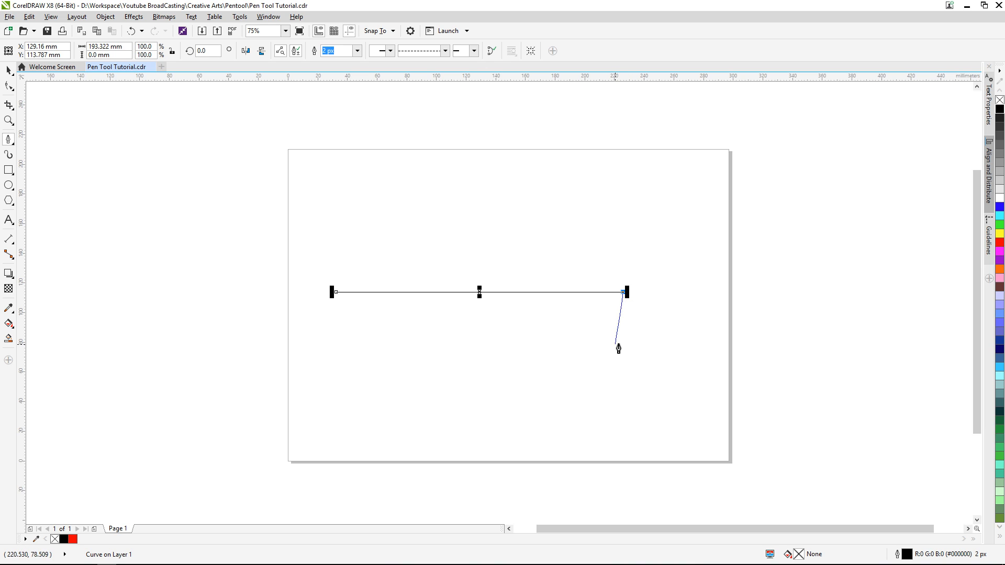
key("space")
left_click(629, 350)
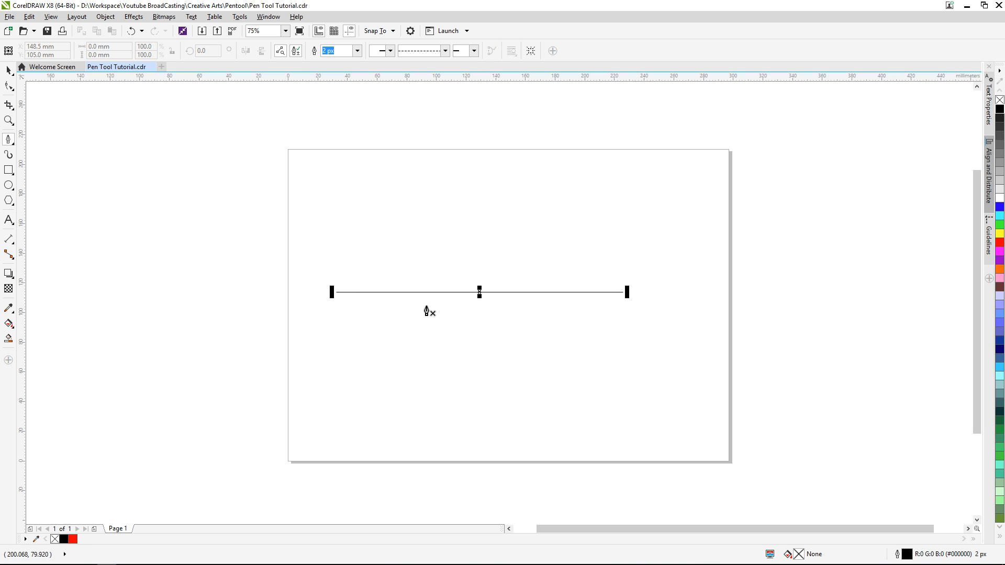
Move the horizontal line about 29 mm to the right and 5 mm down, and delete it.
left_click(6, 73)
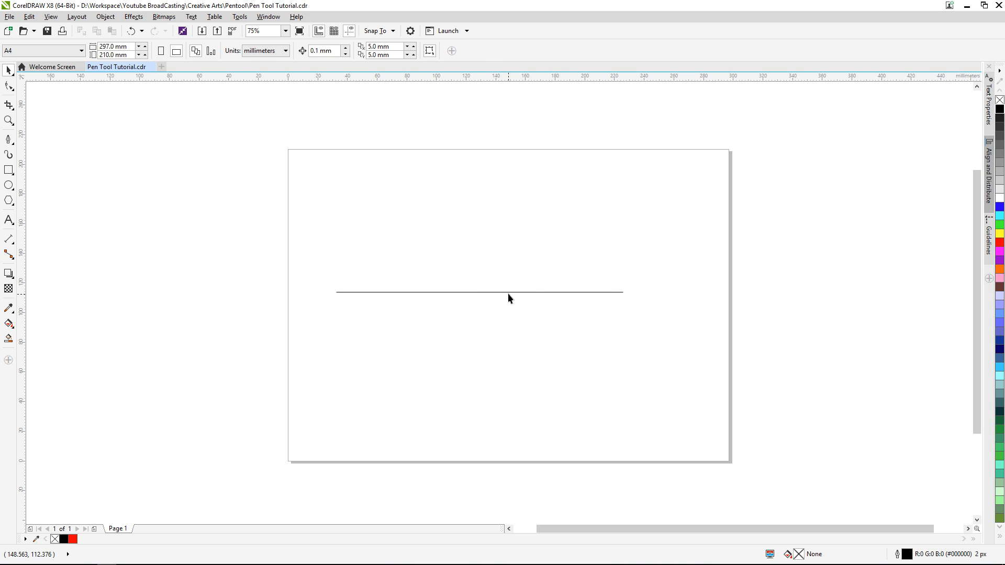
left_click_drag(481, 292, 523, 301)
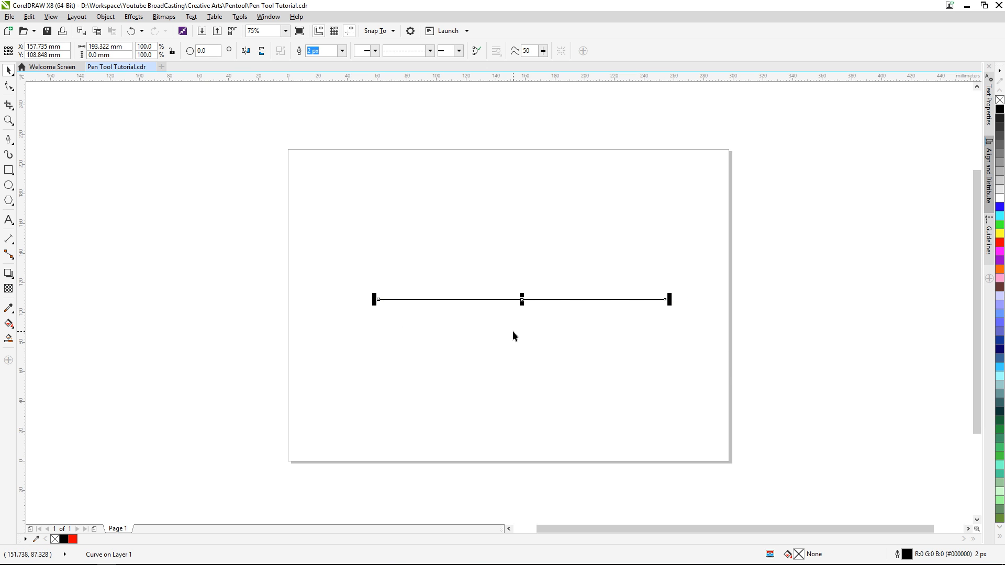
key("Delete")
Draw an open two-segment Pen path about 211 mm wide and 102 mm high, peaking near its left end.
left_click(8, 139)
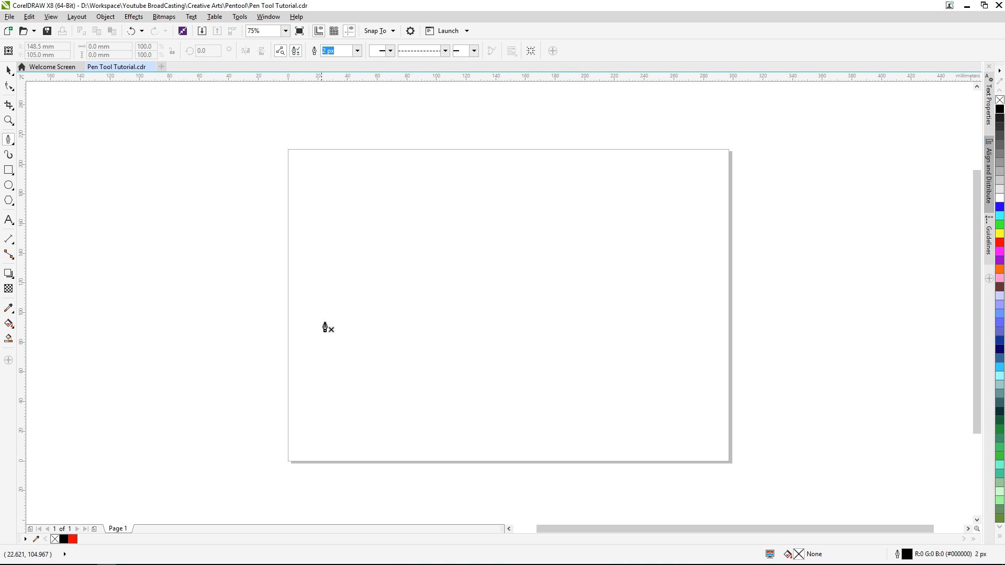
left_click(328, 364)
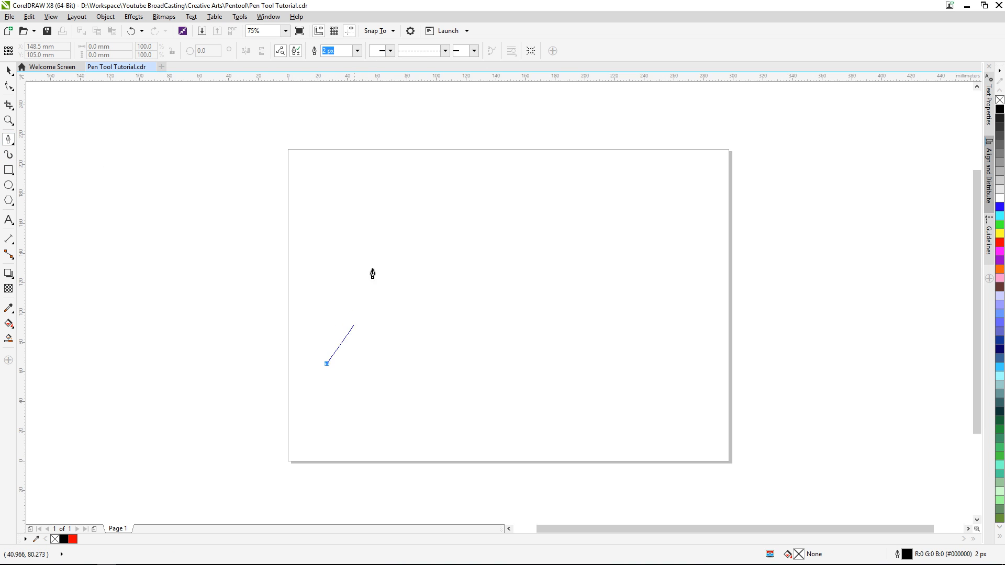
double_click(388, 212)
left_click(387, 213)
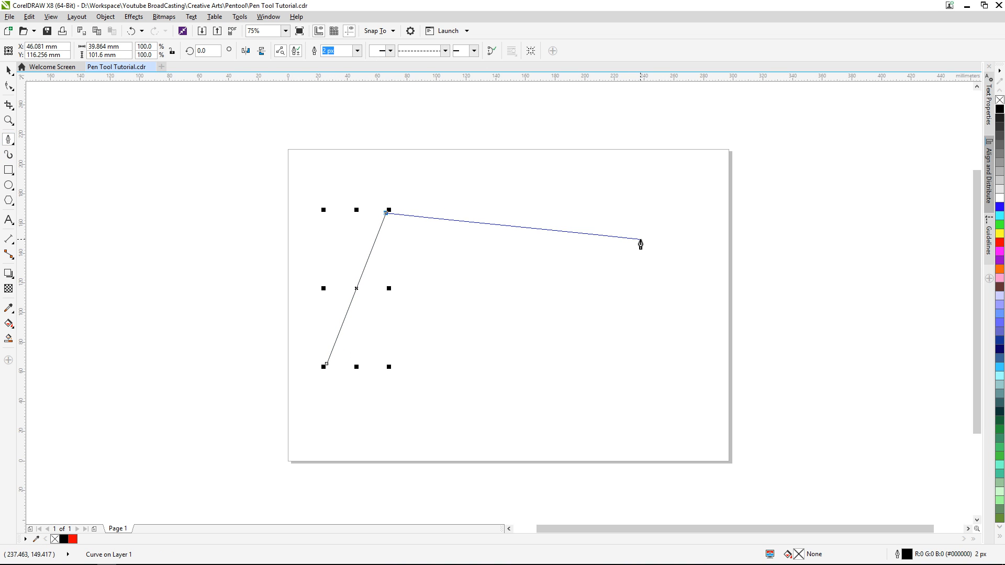
left_click(641, 240)
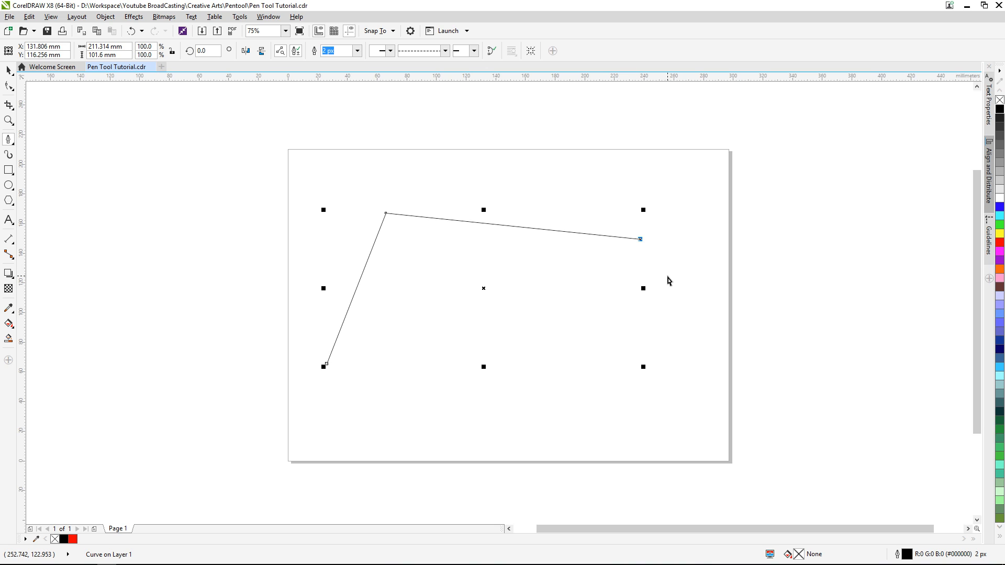
key("Escape")
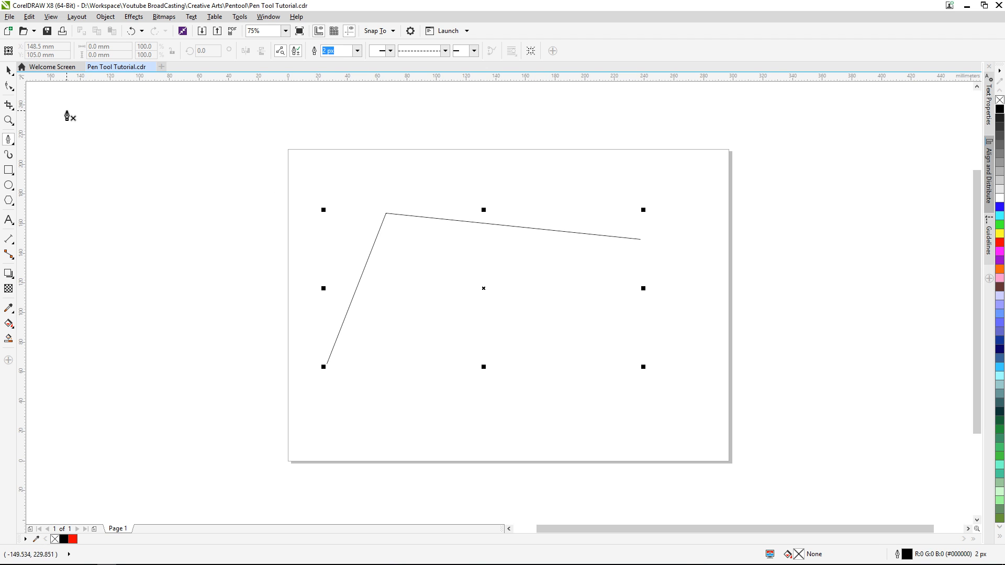
Select the open two-segment path and delete it from the page.
left_click(8, 70)
left_click(297, 234)
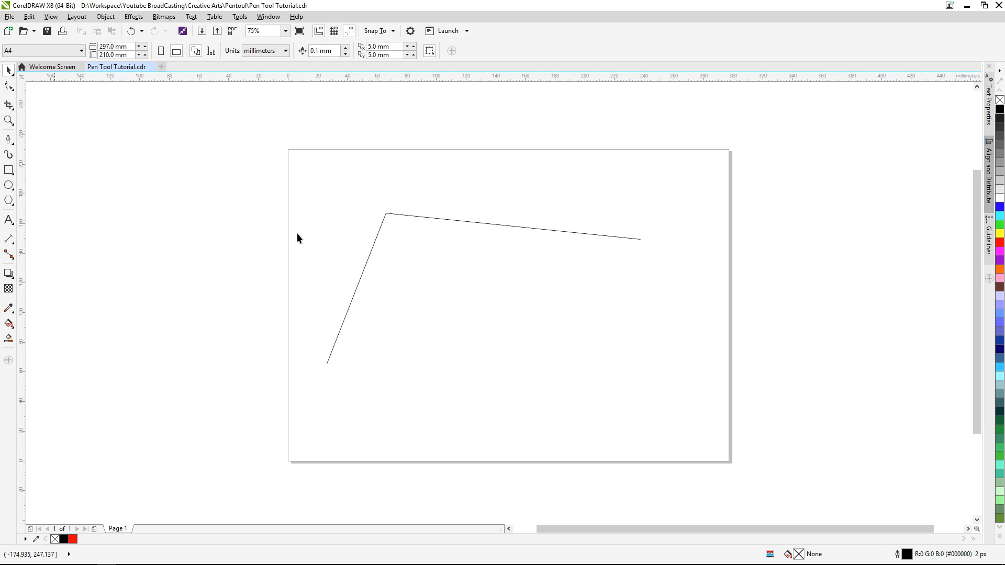
left_click(482, 222)
key("Delete")
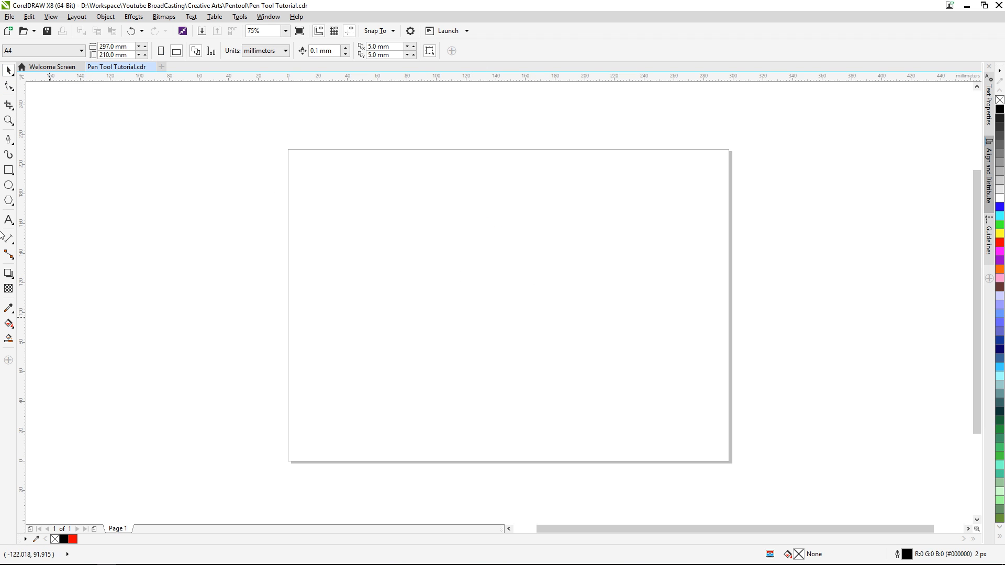
Draw a horizontal Pen line about 201 mm long across the middle of the page, ending it as an open path.
left_click(9, 139)
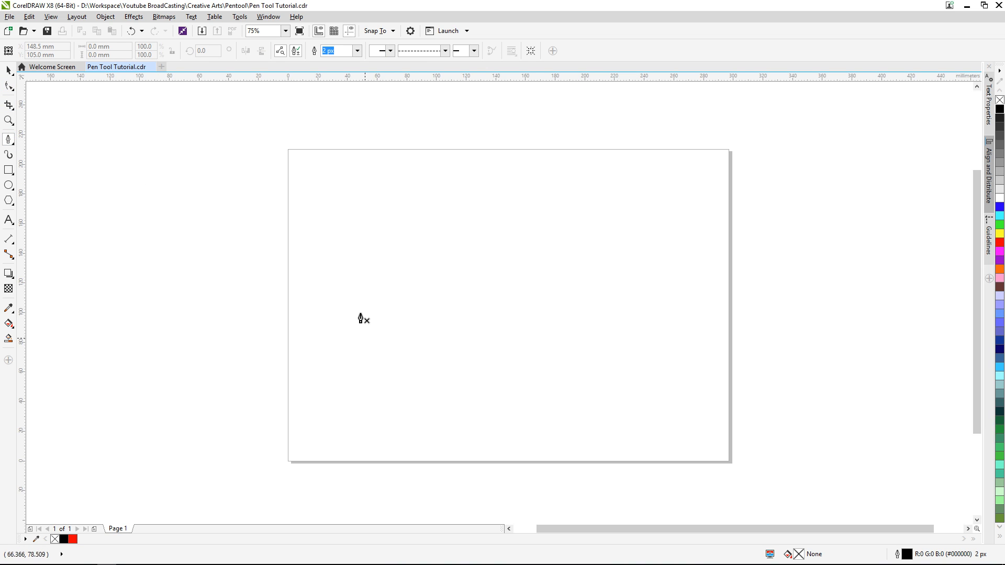
left_click(346, 301)
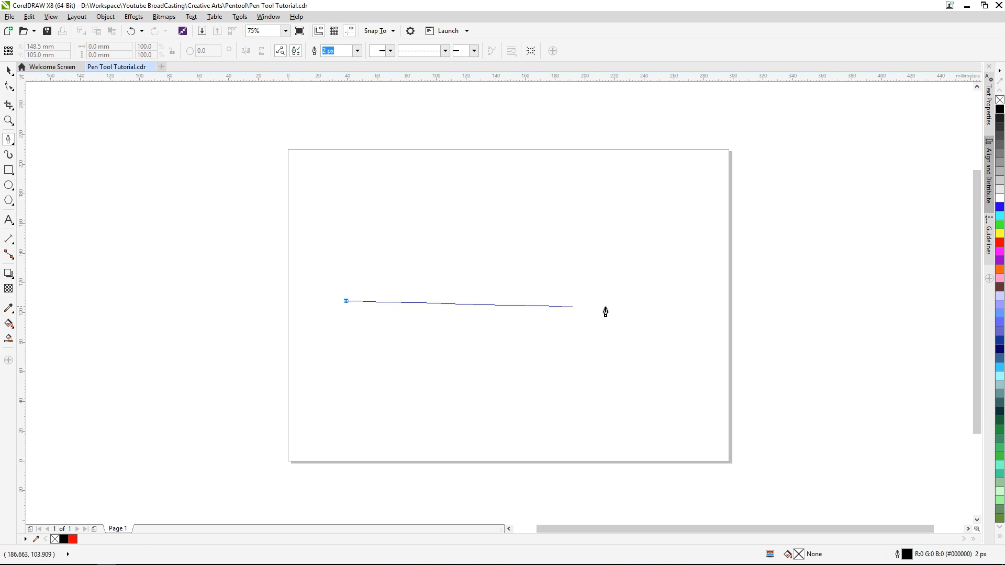
double_click(645, 302)
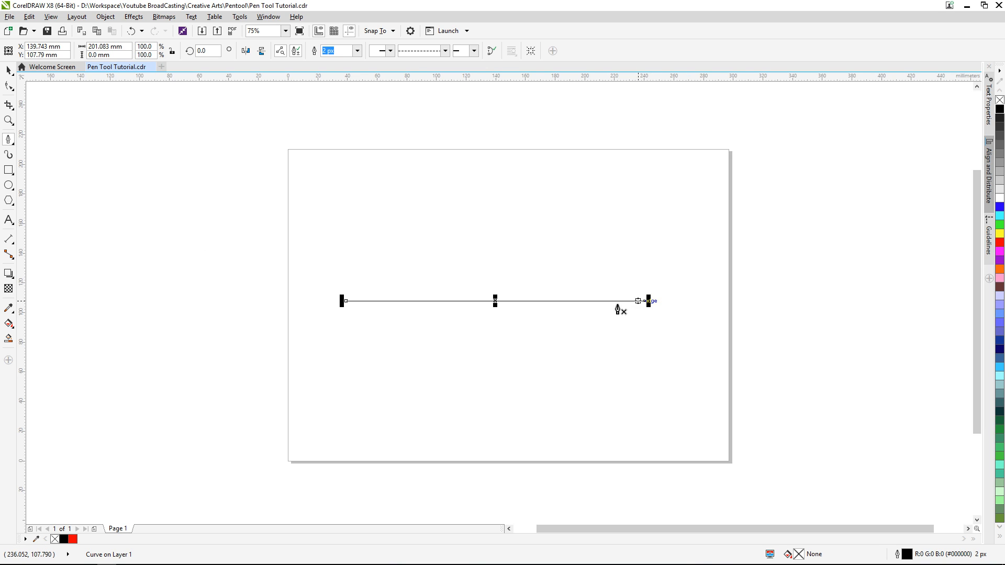
Move the horizontal line about 5 mm to the right and 4 mm down, and delete it.
left_click(8, 70)
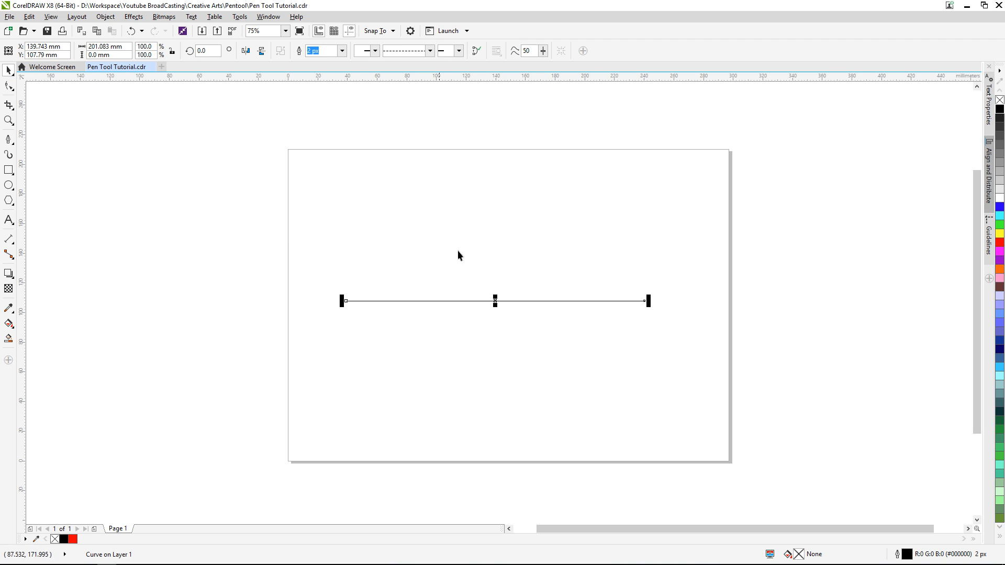
mouse_move(495, 302)
left_mouse_down()
mouse_move(508, 327)
mouse_move(503, 309)
left_mouse_up()
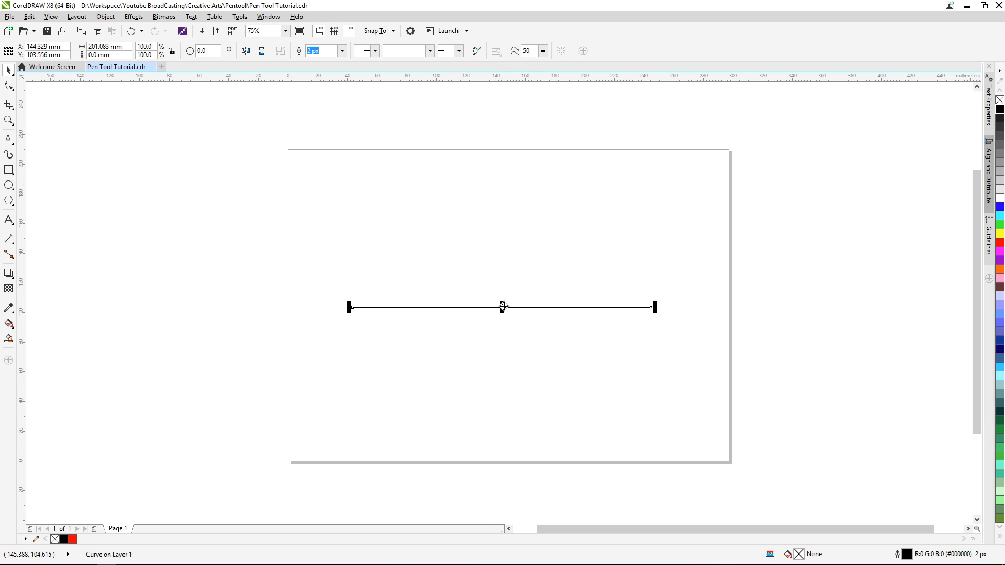
key("Delete")
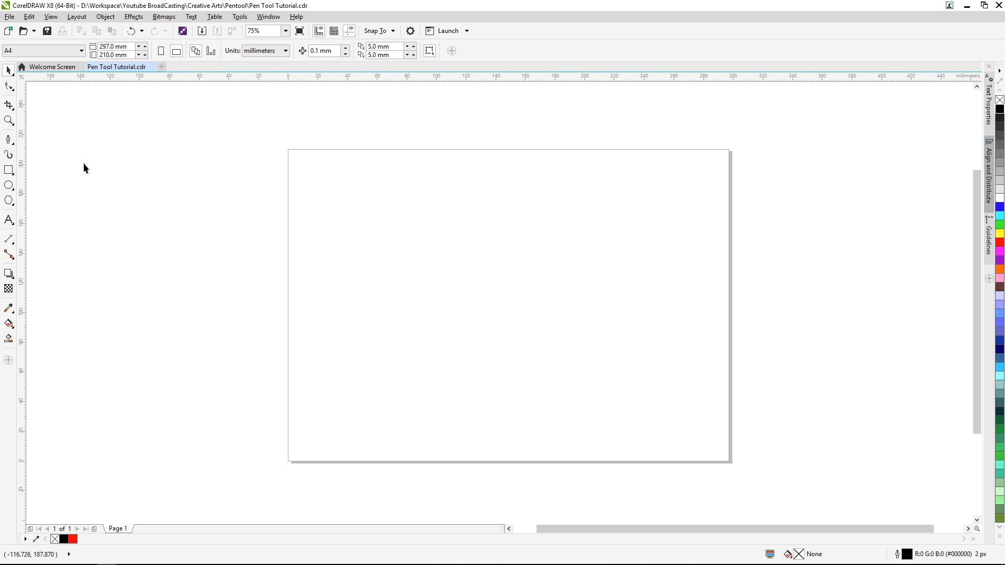
Draw a Pen curve about 114 mm wide and 83 mm high, rising to a smooth node with long horizontal handles.
left_click(9, 139)
left_click(390, 372)
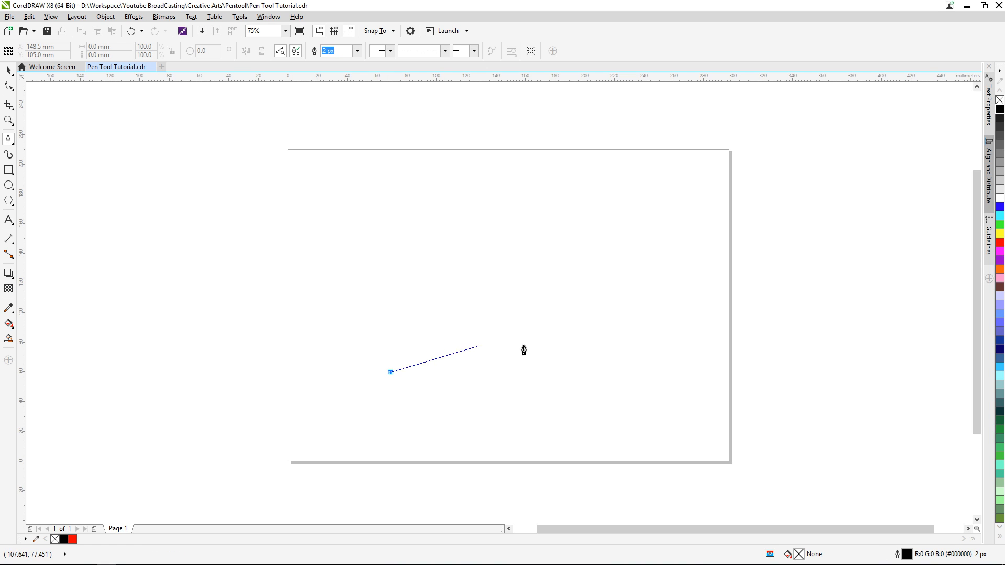
left_click(560, 251)
left_click_drag(569, 253, 689, 254)
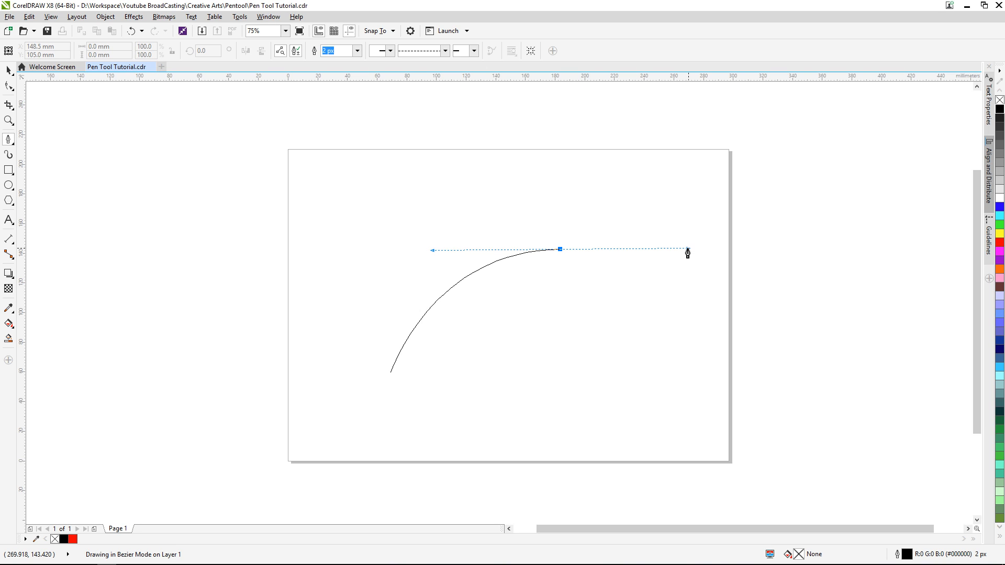
left_click_drag(688, 253, 719, 255)
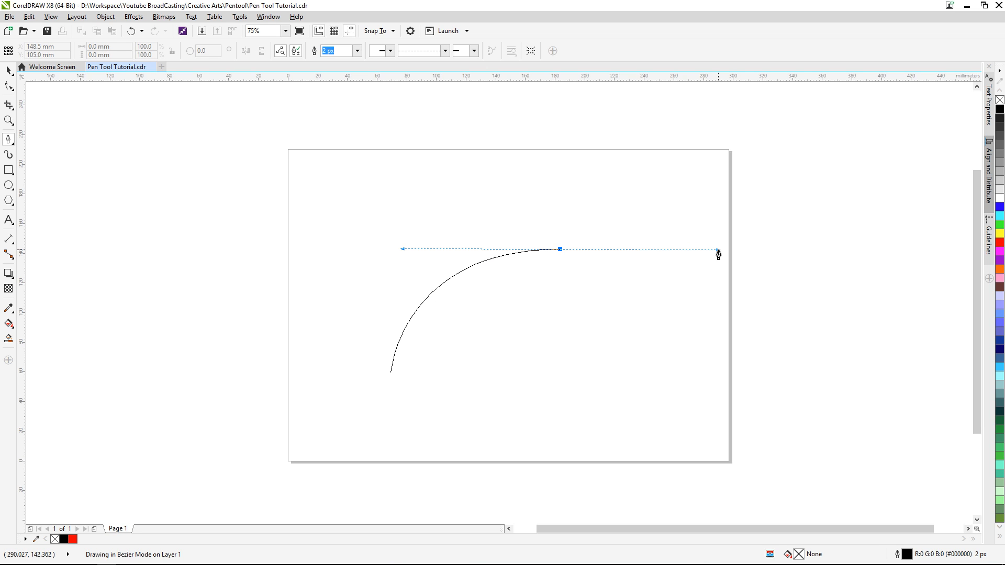
mouse_move(718, 255)
left_mouse_down()
mouse_move(709, 211)
mouse_move(713, 276)
mouse_move(682, 339)
mouse_move(734, 285)
mouse_move(740, 250)
mouse_move(593, 264)
mouse_move(561, 253)
mouse_move(702, 253)
left_mouse_up()
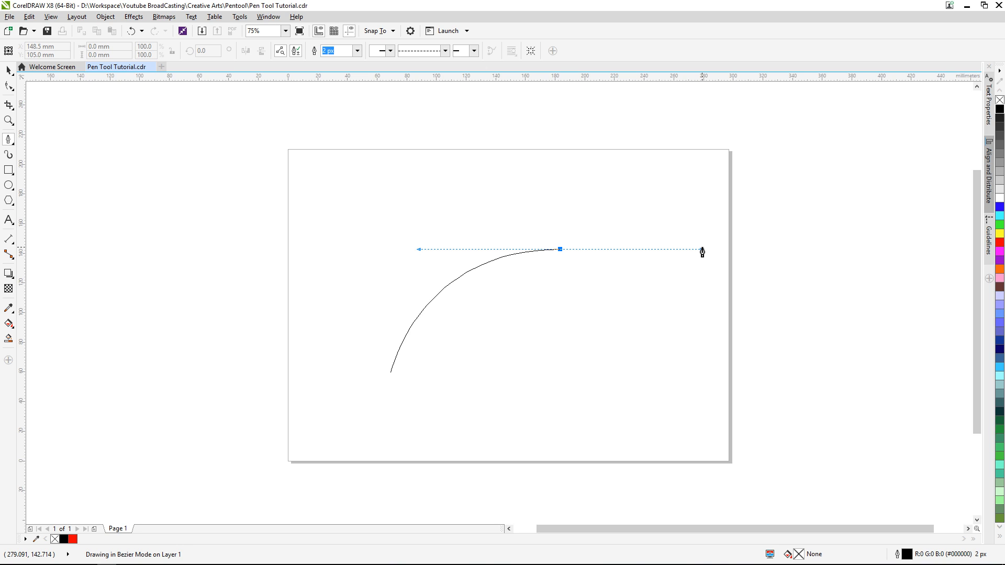
left_click_drag(703, 252, 709, 250)
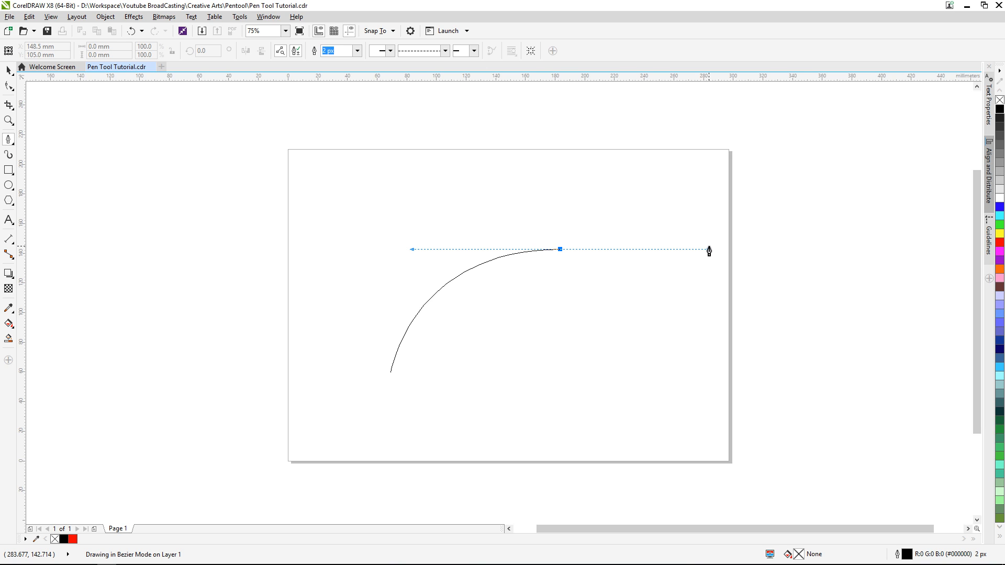
left_click_drag(709, 251, 710, 250)
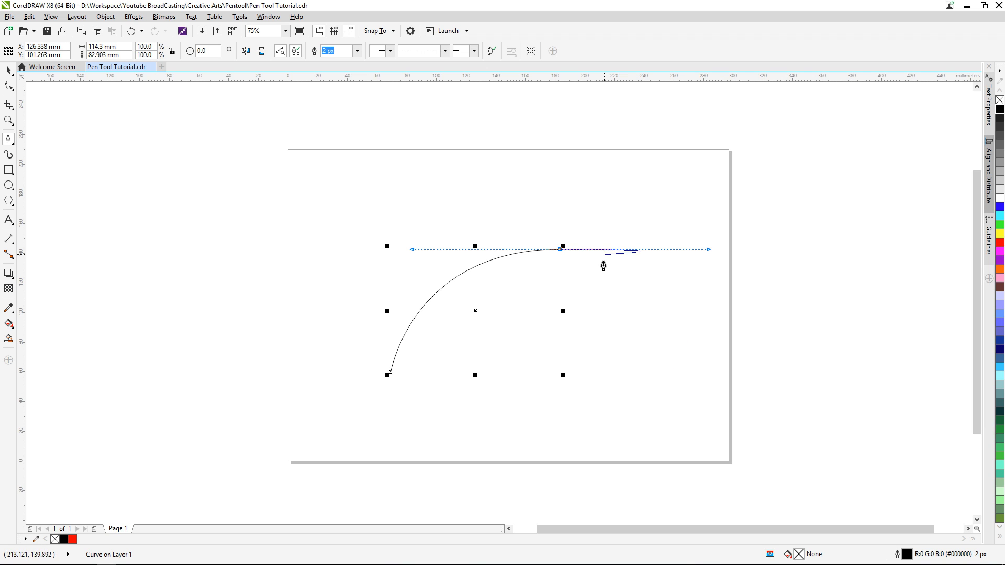
Extend the curve around its right and lower sides and close it into a rounded shape about 209 by 164 mm.
left_click(701, 379)
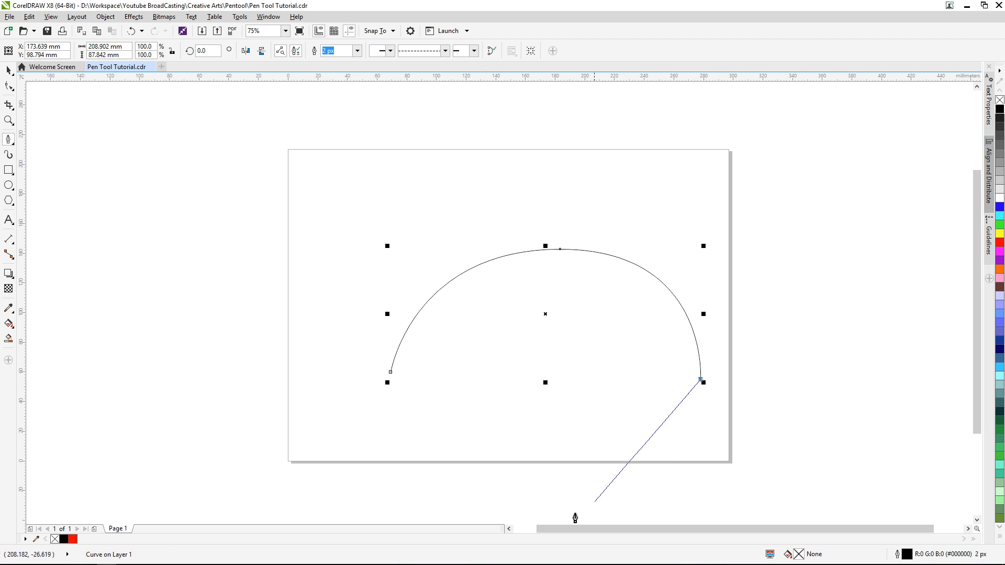
left_click_drag(555, 487, 427, 461)
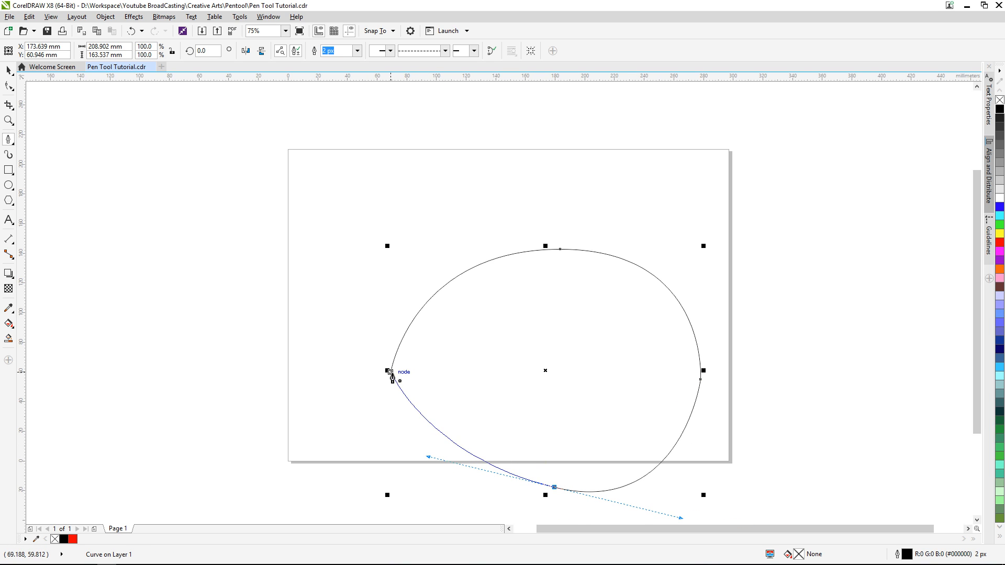
left_click_drag(390, 373, 394, 471)
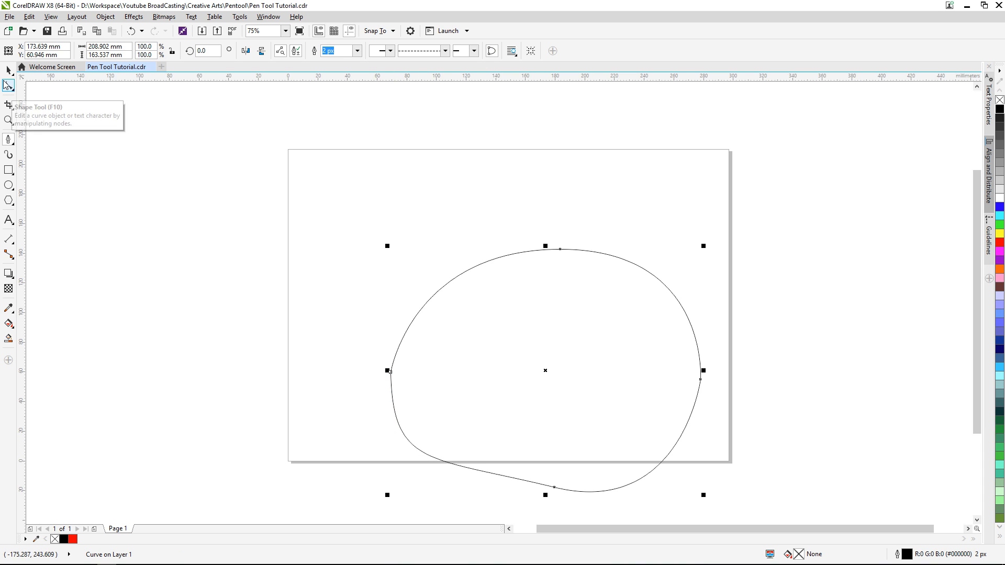
Move the rounded shape about 23 mm left and 50 mm up onto the page, and delete it.
left_click(9, 70)
left_click_drag(582, 381, 547, 307)
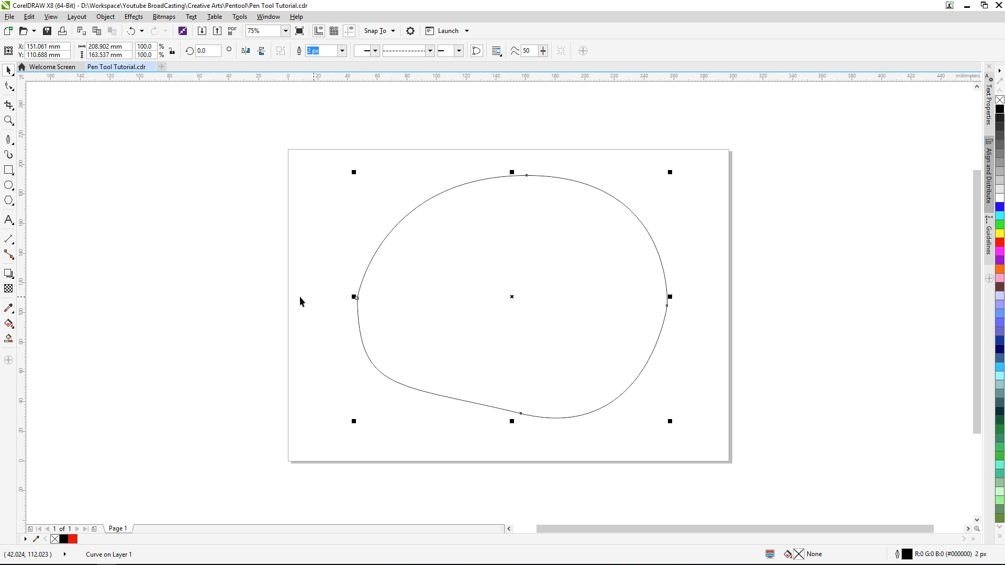
left_click(278, 353)
left_click(499, 361)
key("Delete")
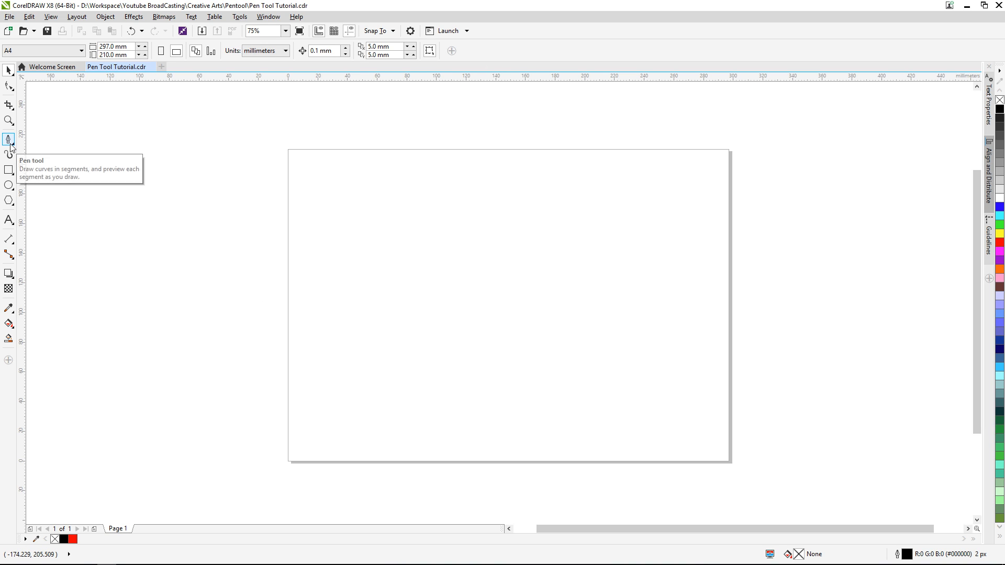
Add a vertical guideline at about X 85 mm and draw a Pen curve about 86 mm wide and 60 mm high rising from it.
left_click_drag(22, 228, 414, 299)
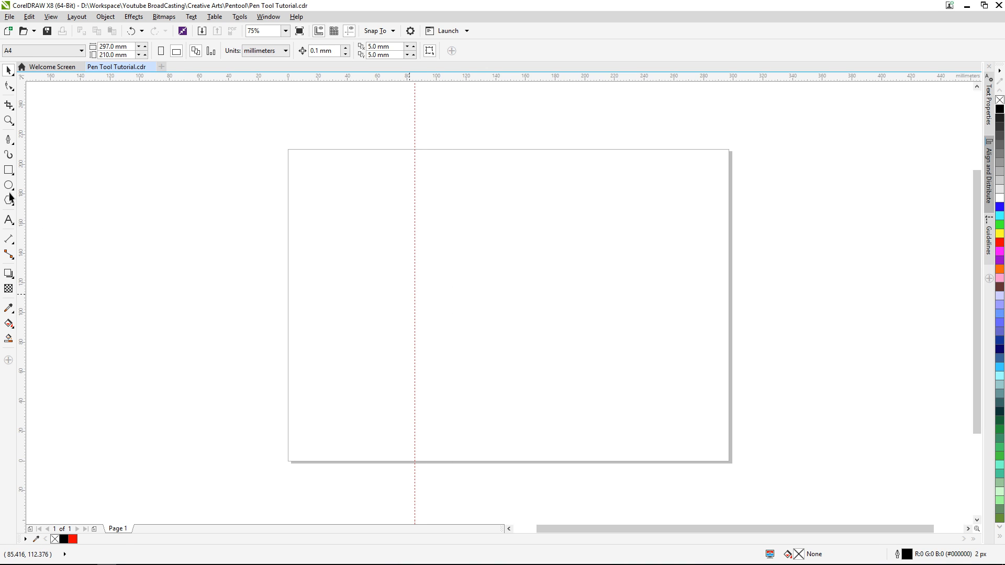
left_click(9, 139)
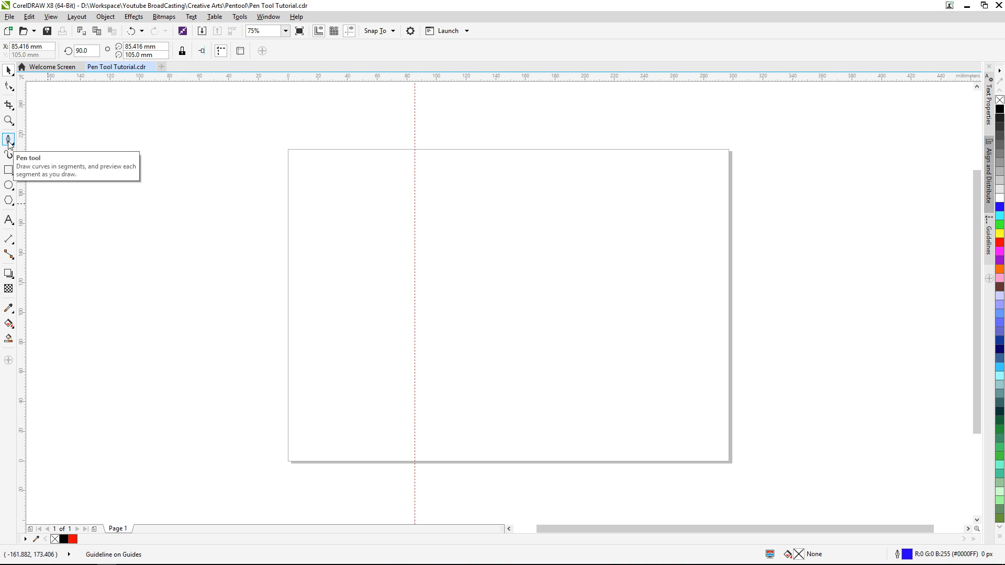
left_click(415, 360)
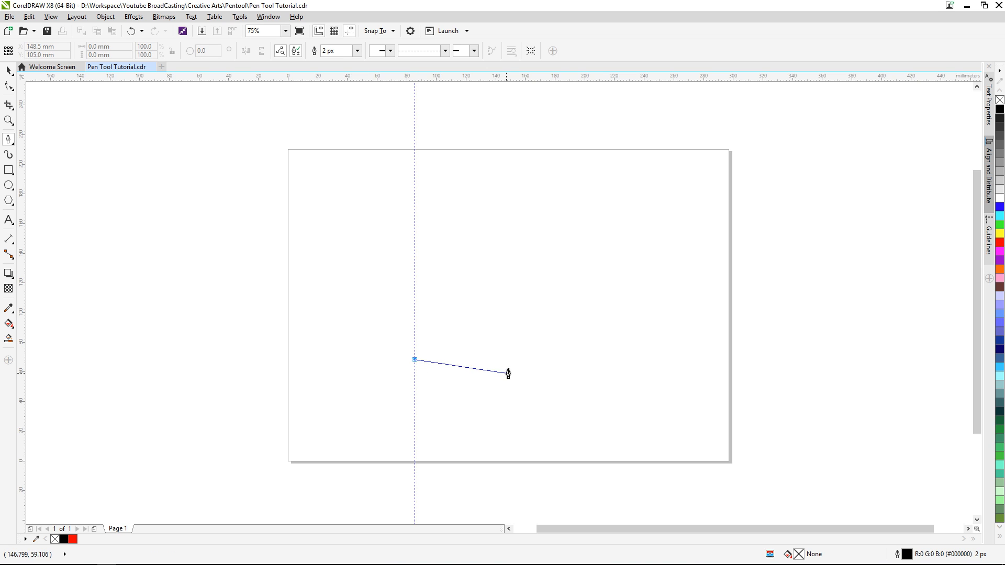
left_click(542, 272)
left_click_drag(543, 271, 652, 277)
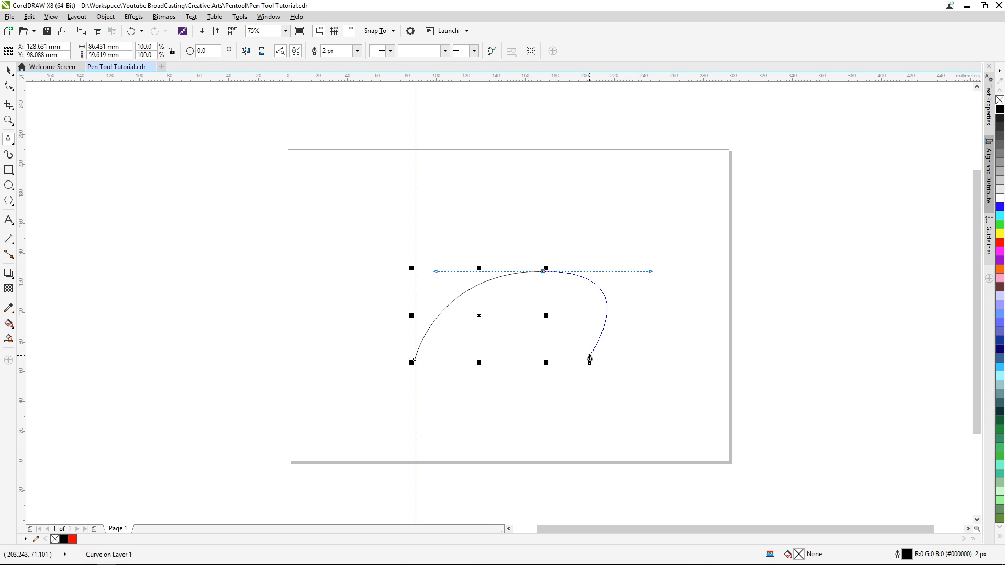
Remove the last node's outgoing handle and close the shape with straight segments via a guideline point about 99 mm above the start.
left_click(544, 272)
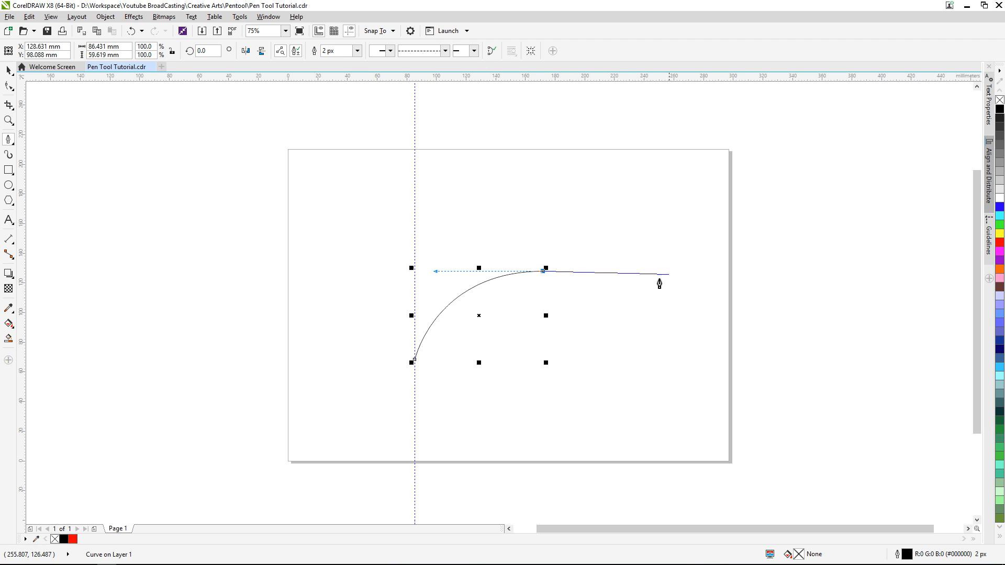
left_click(415, 214)
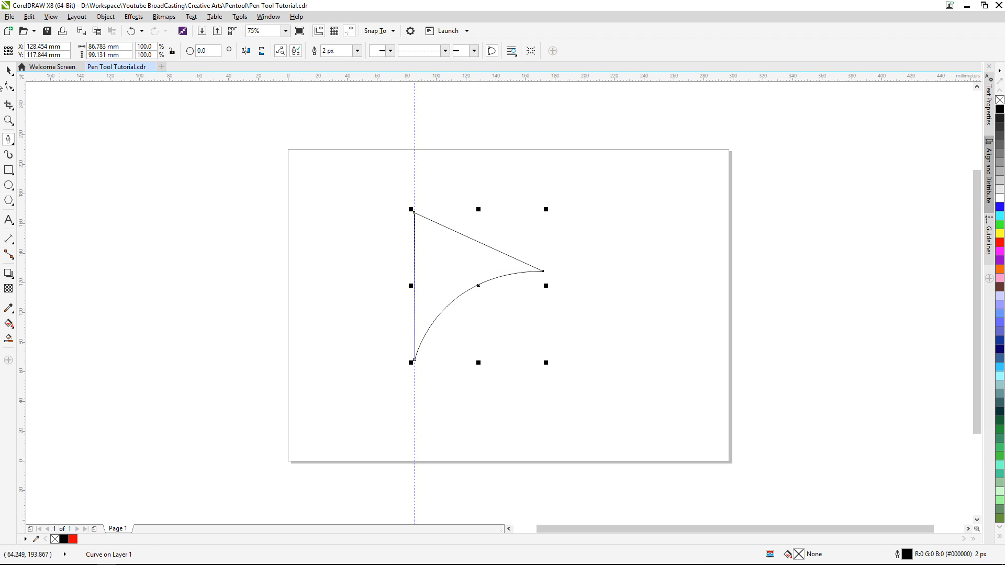
Select the vertical guideline and delete it.
left_click(9, 70)
left_click(415, 133)
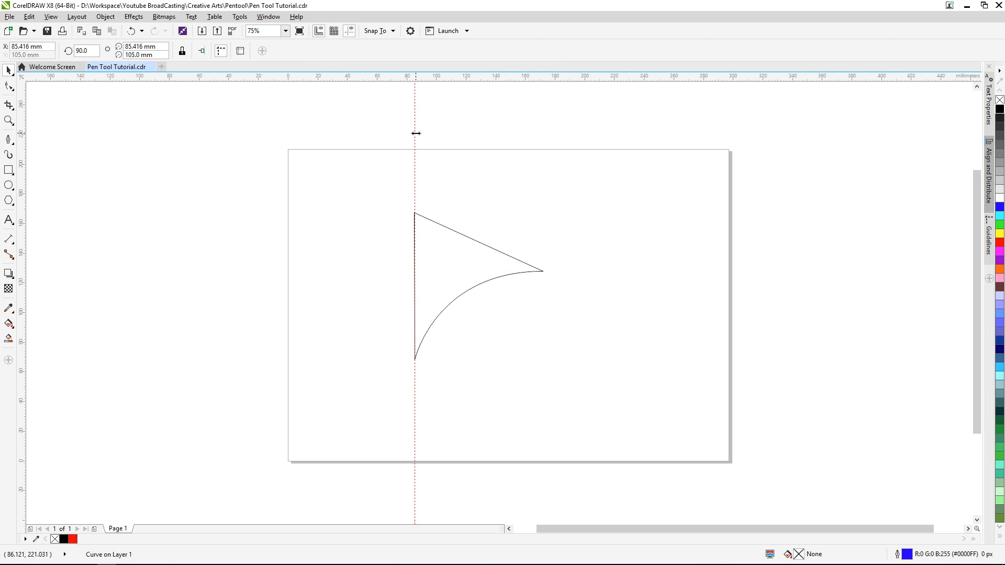
key("Delete")
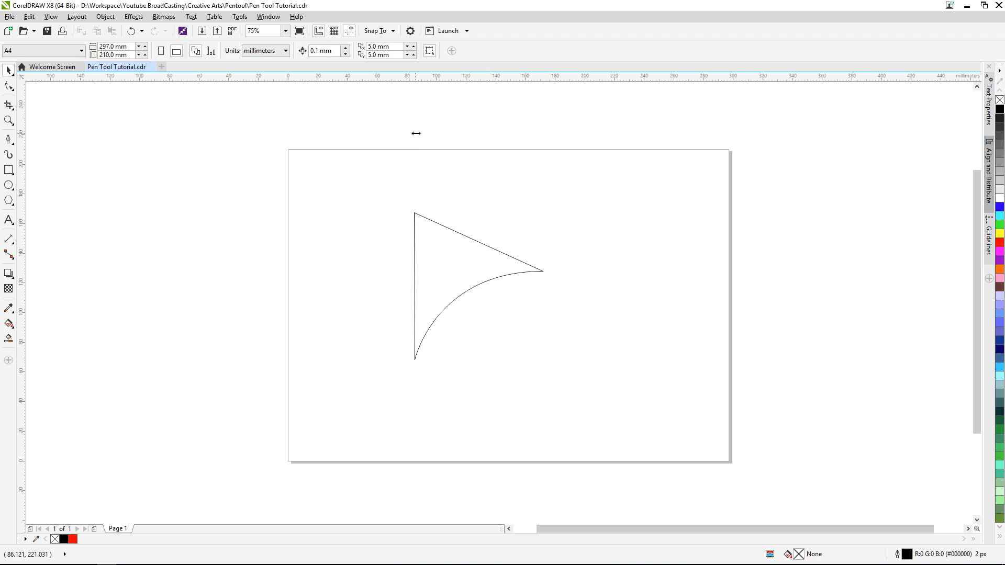
Move the closed curved triangle about 29 mm to the right and 7 mm up, and leave it selected.
left_click(441, 266)
left_click_drag(456, 268, 495, 281)
left_click(533, 370)
left_click(510, 265)
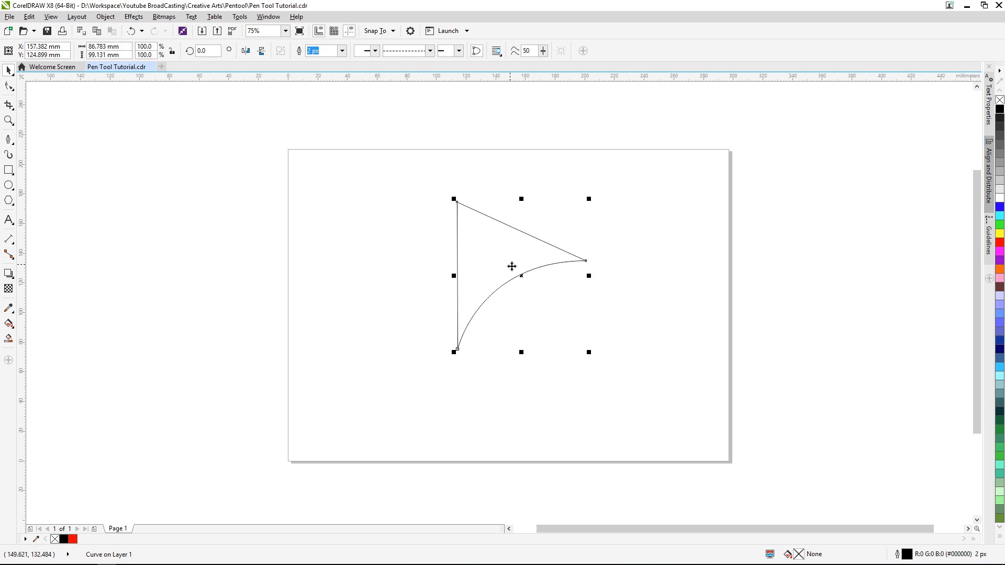
left_click(549, 384)
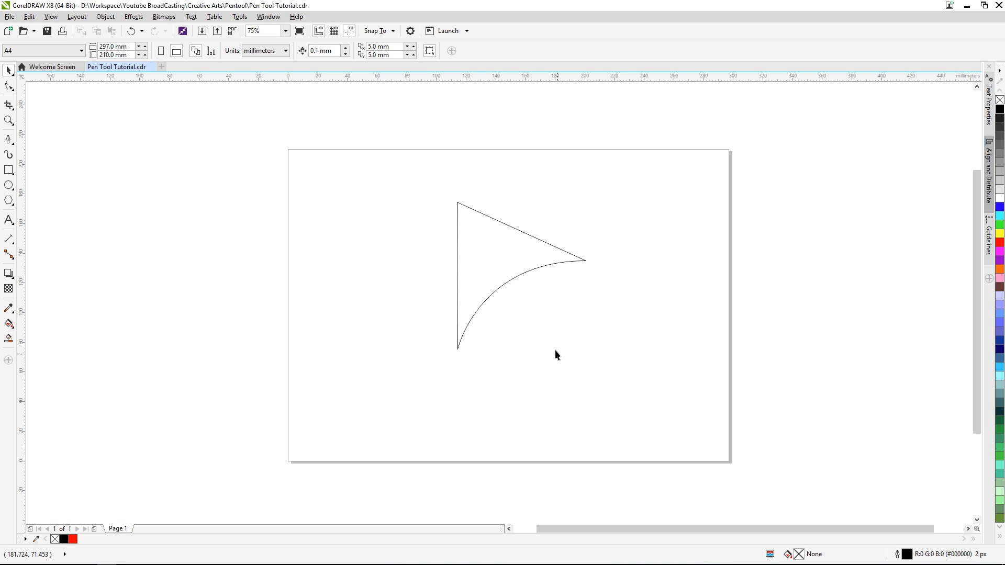
left_click(499, 283)
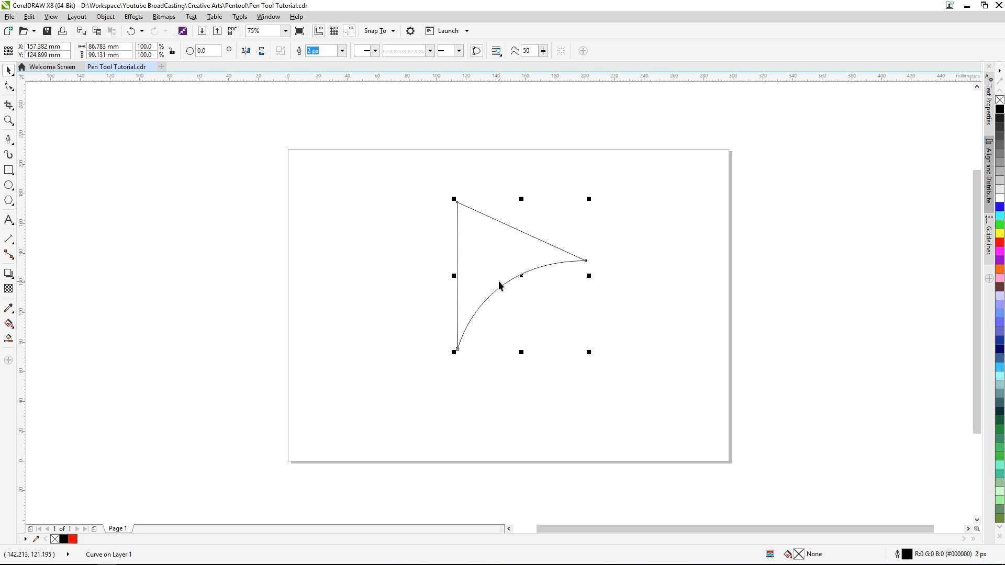
Delete the curved triangle and add two horizontal guidelines at about Y 123 mm and Y 120 mm.
key("Delete")
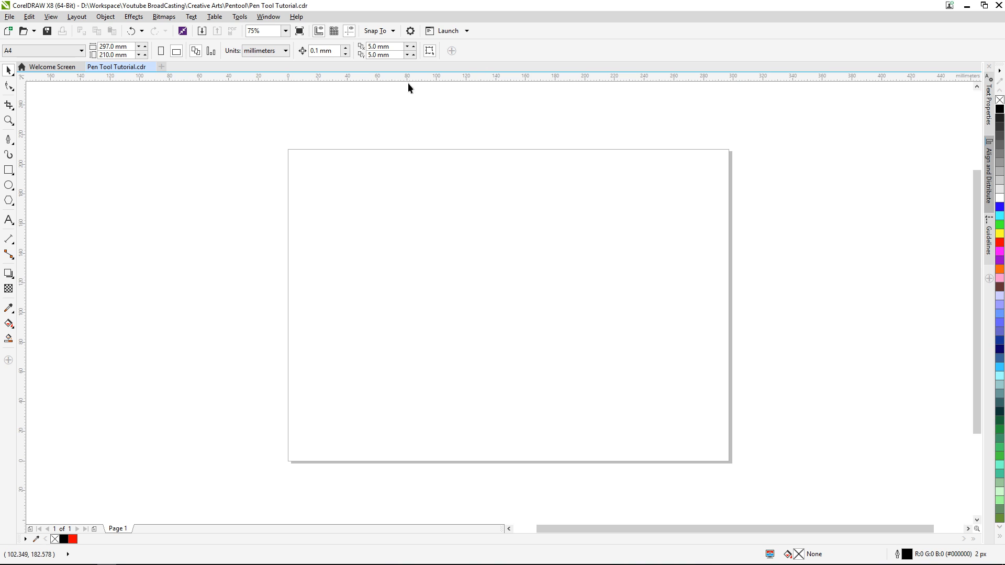
left_click_drag(486, 80, 522, 288)
left_click(528, 102)
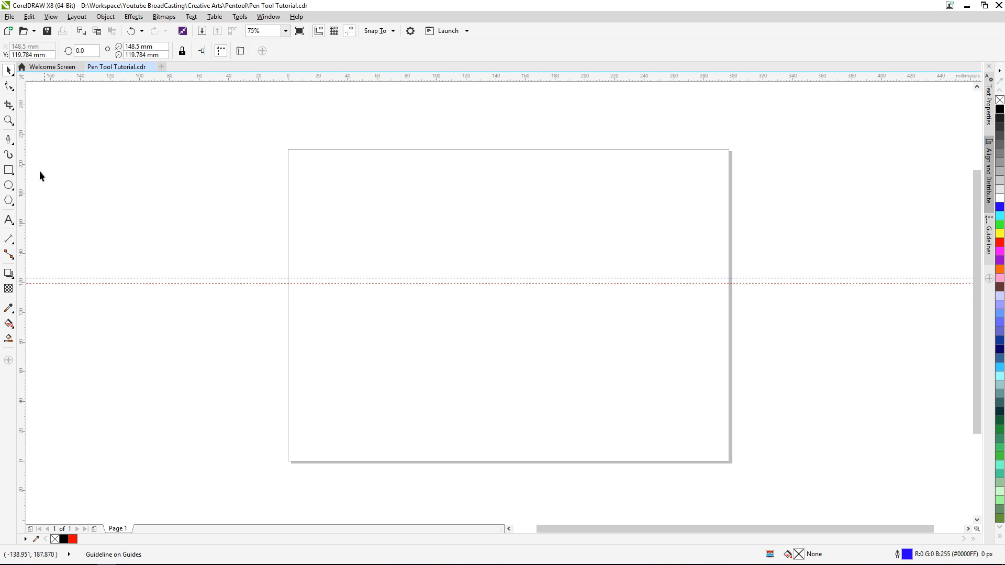
Draw an open Pen curve about 93 mm wide and 68 mm high, rising rightward to end on the upper guideline.
left_click(8, 139)
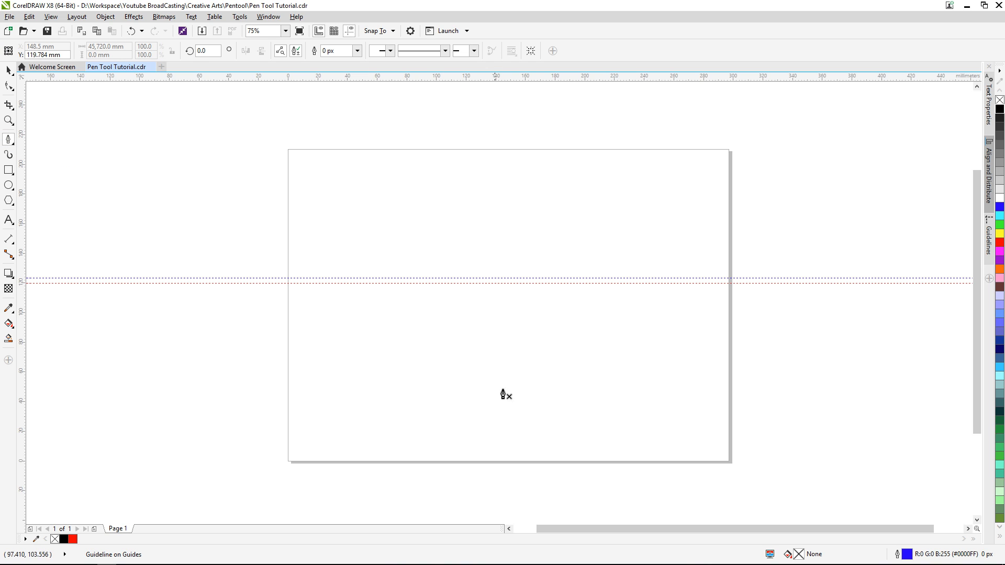
left_click(384, 378)
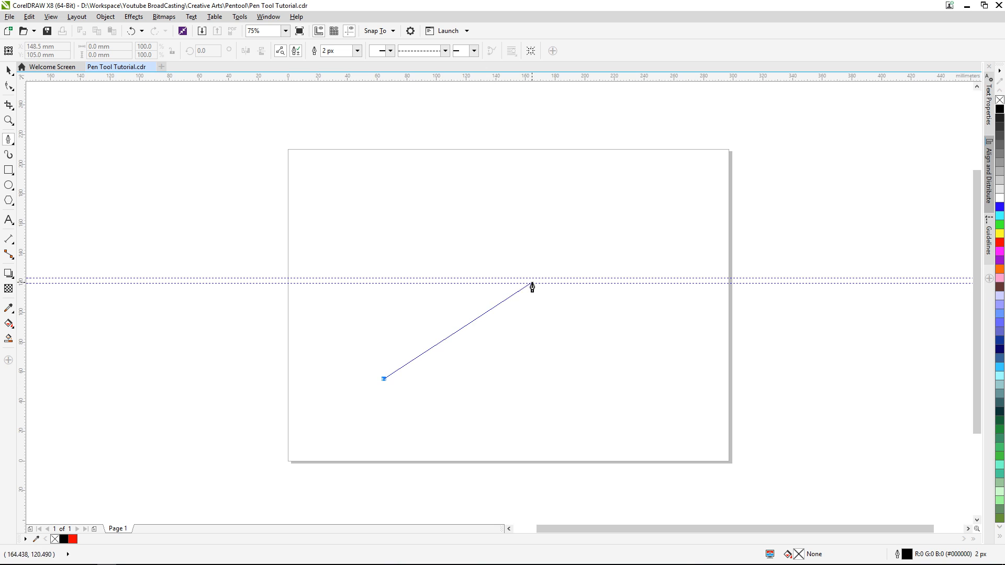
left_click_drag(527, 285, 651, 281)
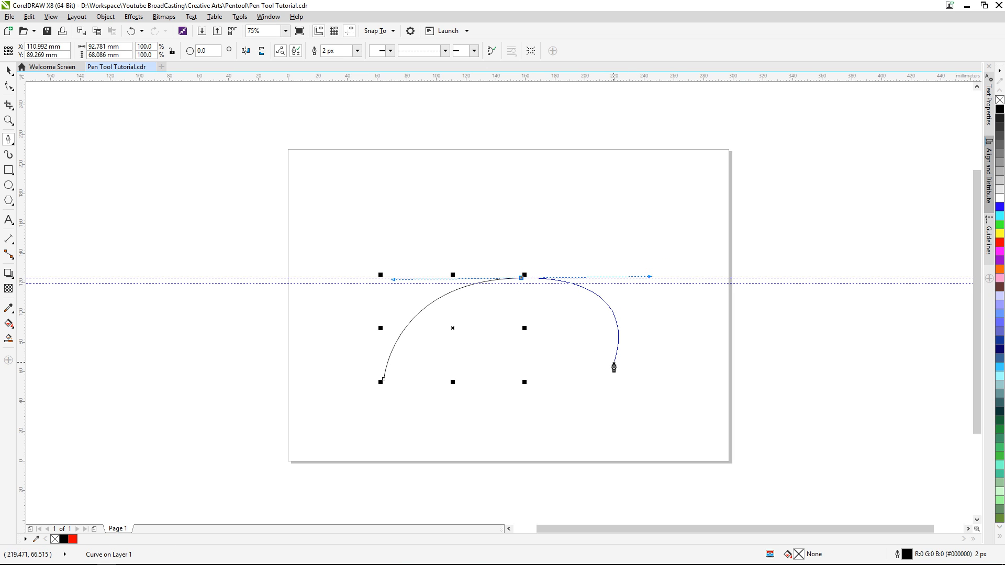
key("Escape")
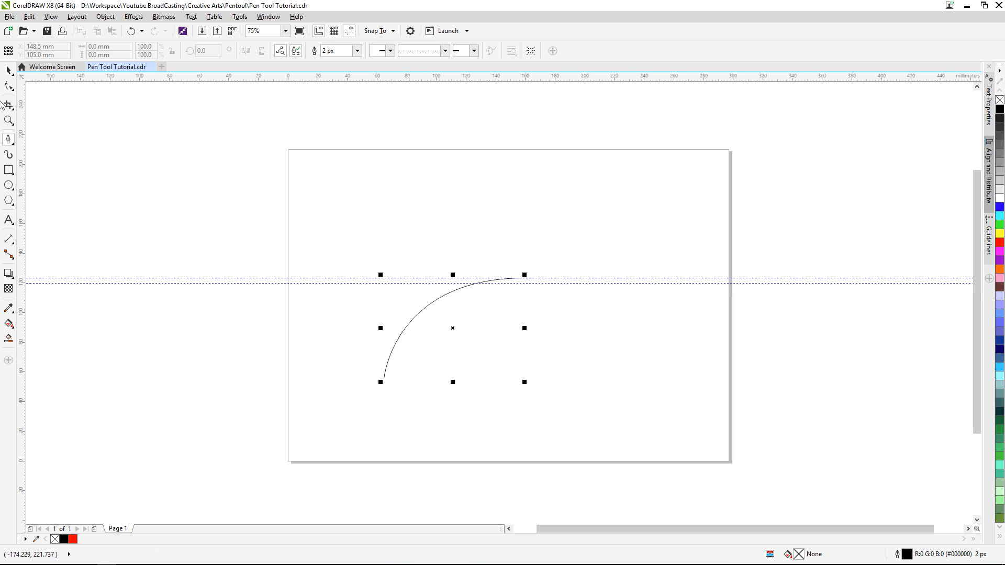
Delete the practice curve and the horizontal guidelines to clear the page.
left_click(9, 70)
left_click(444, 309)
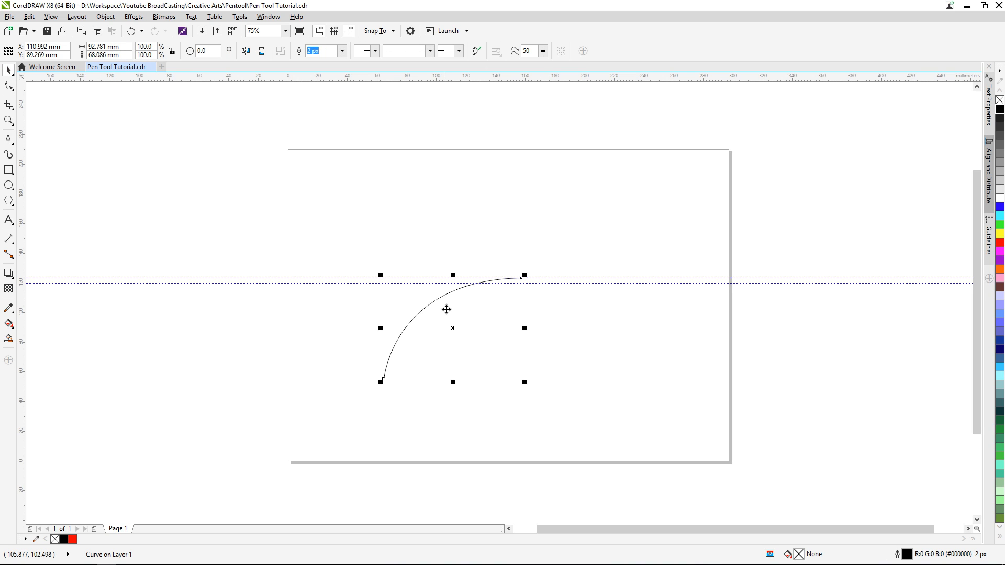
left_click_drag(452, 309, 497, 315)
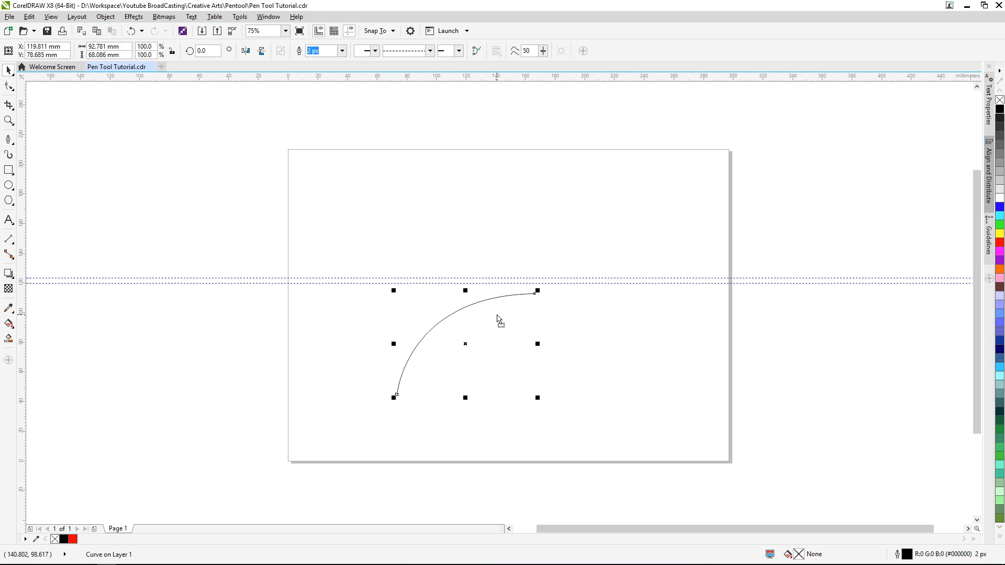
key("Delete")
left_click(570, 279)
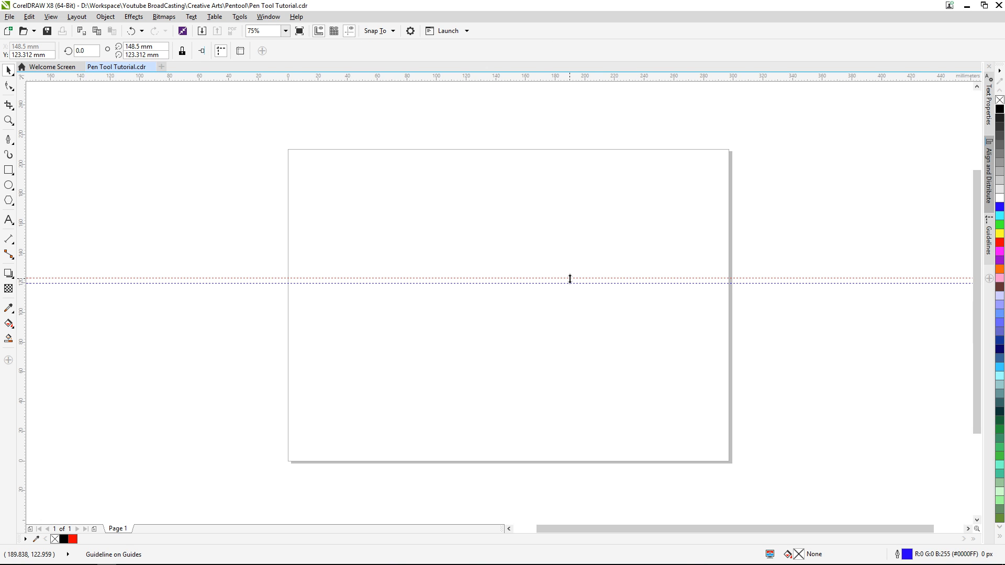
key("Delete")
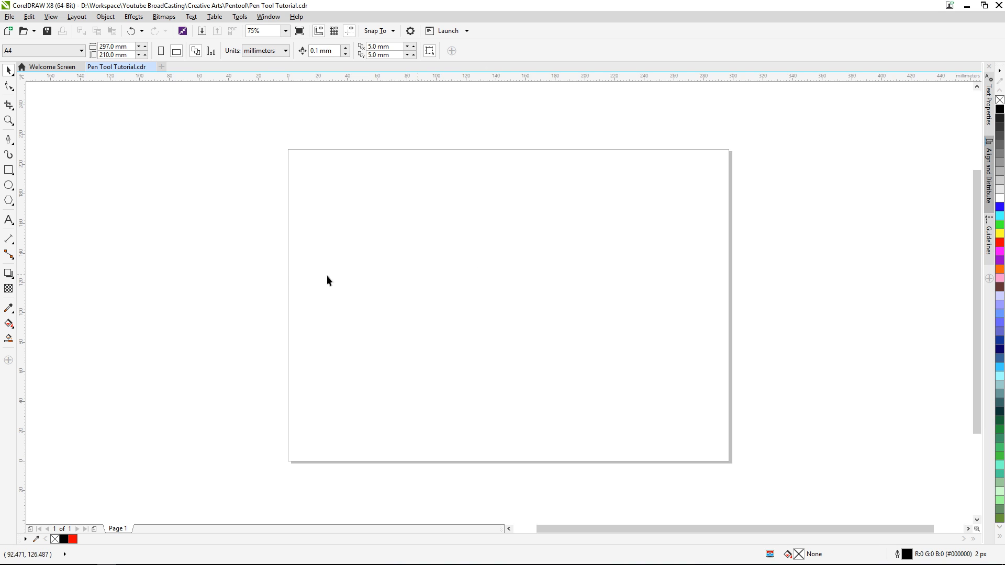
Import the IMG_1967 picture from the Pentool folder, size it to nearly fill the page and deselect it.
left_click(10, 18)
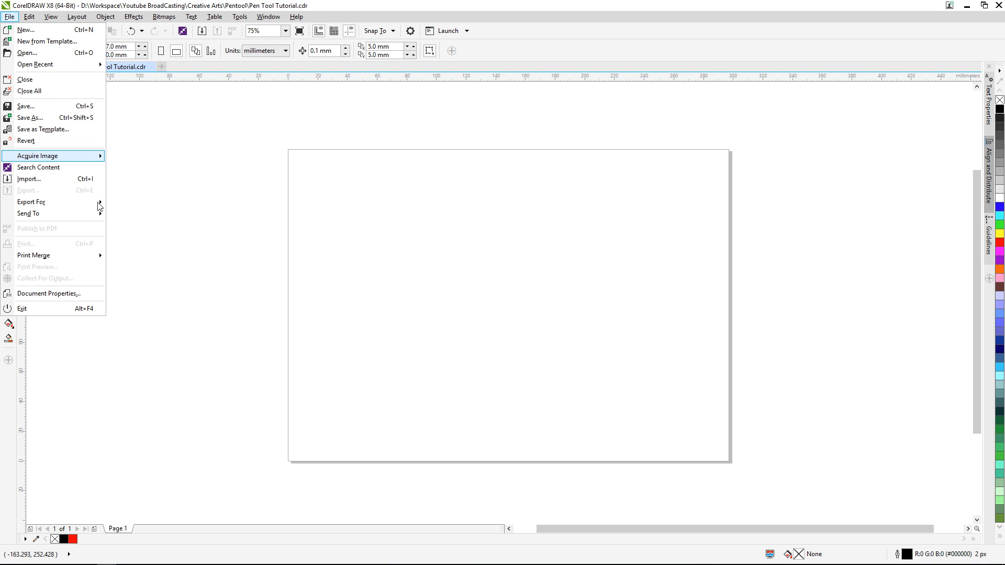
left_click(95, 178)
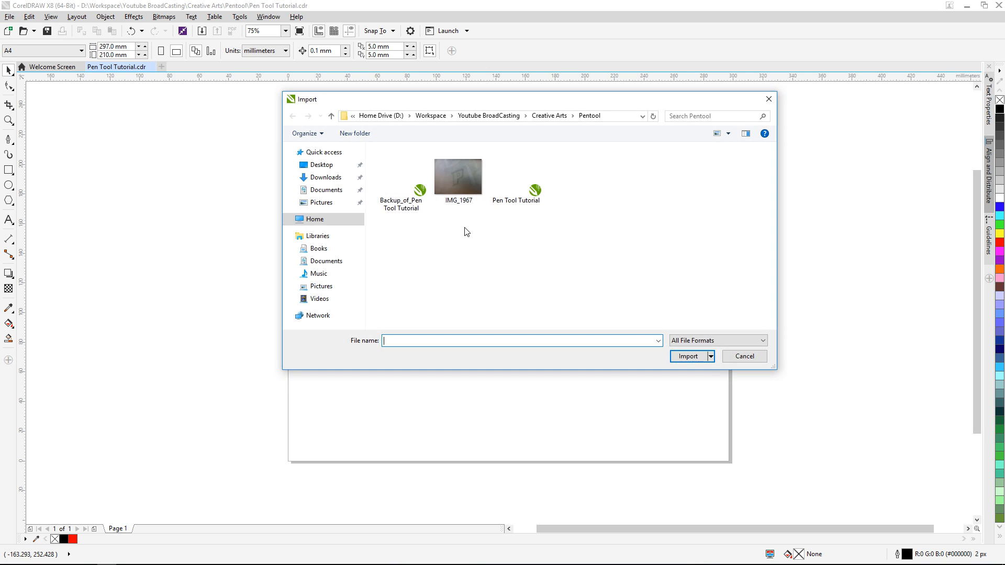
left_click(441, 192)
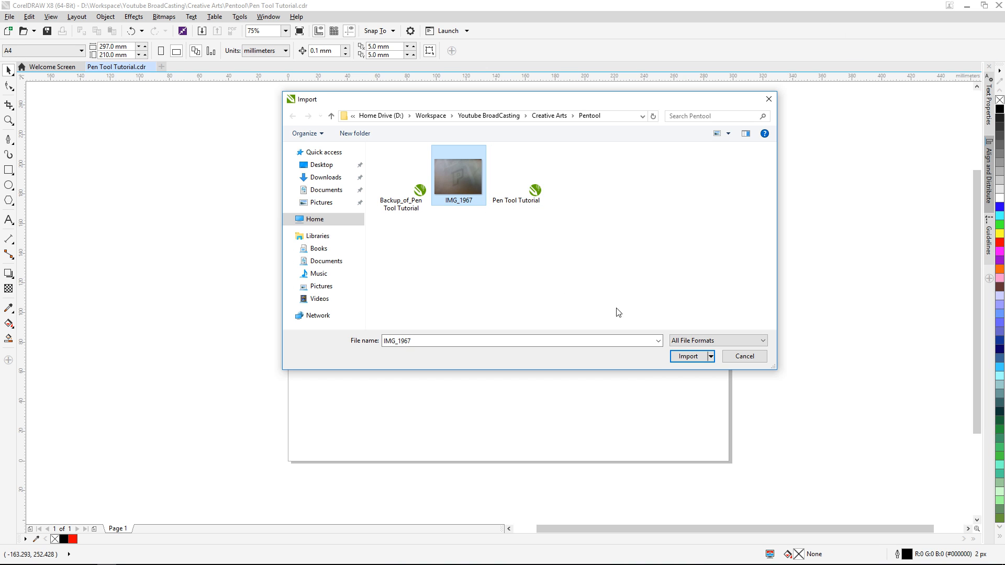
left_click(688, 356)
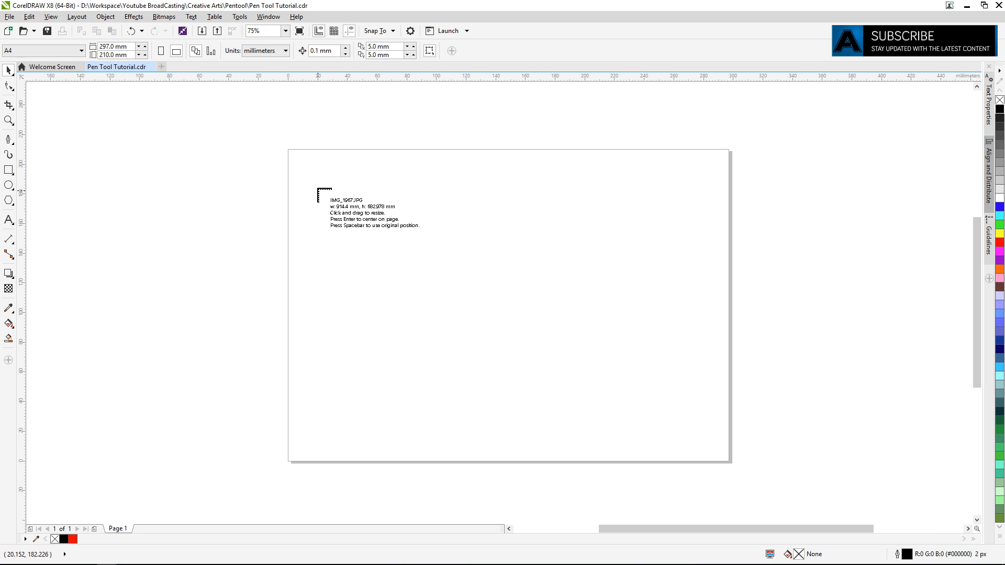
left_click_drag(297, 154, 806, 466)
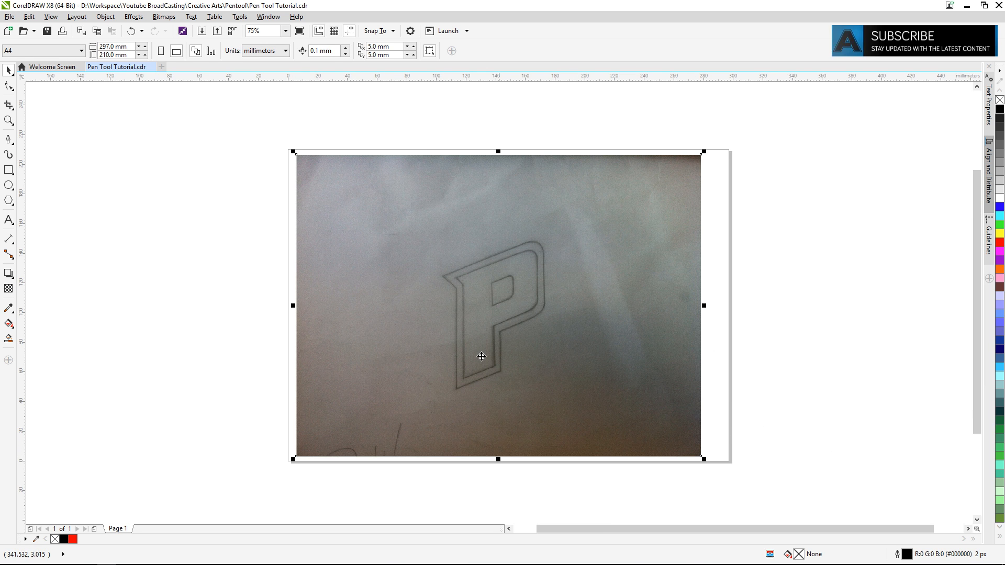
left_click(816, 393)
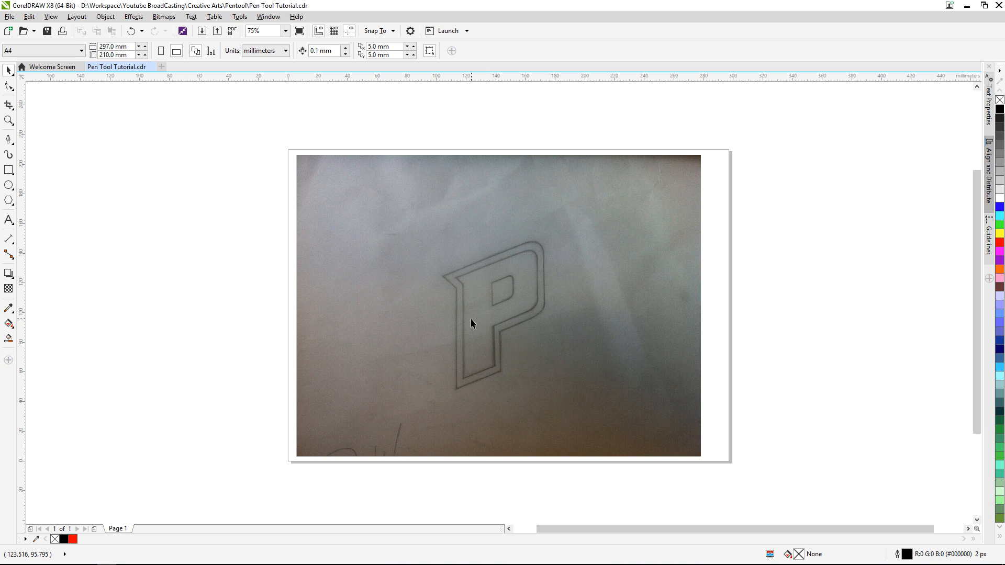
scroll(498, 356, "up", 2)
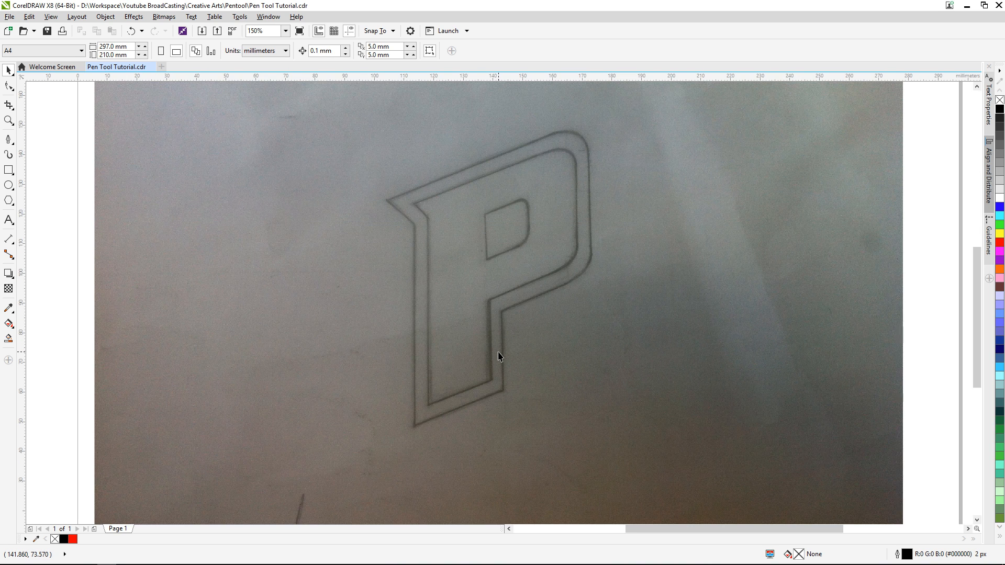
scroll(498, 358, "down", 2)
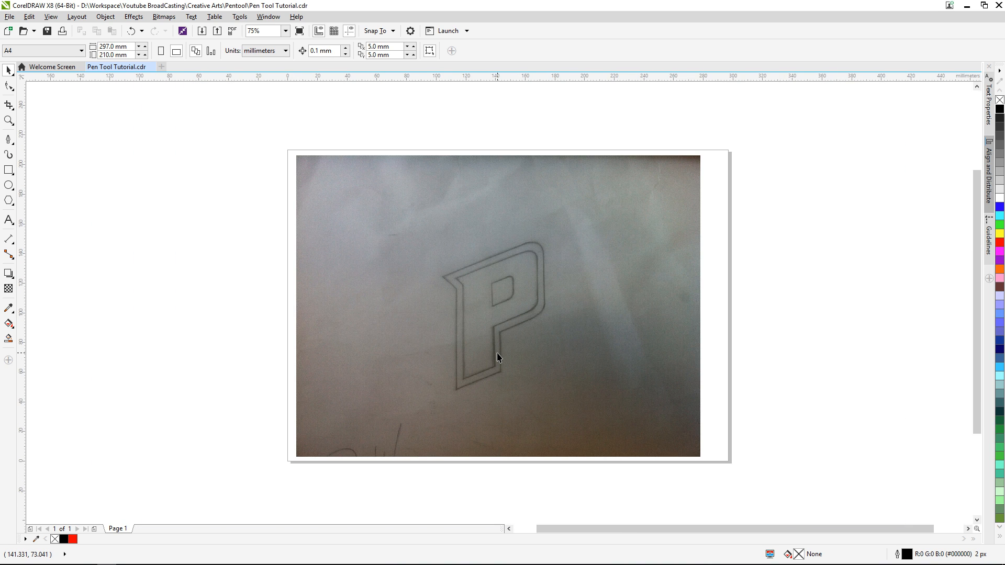
scroll(498, 358, "up", 1)
scroll(497, 359, "down", 1)
scroll(497, 359, "up", 1)
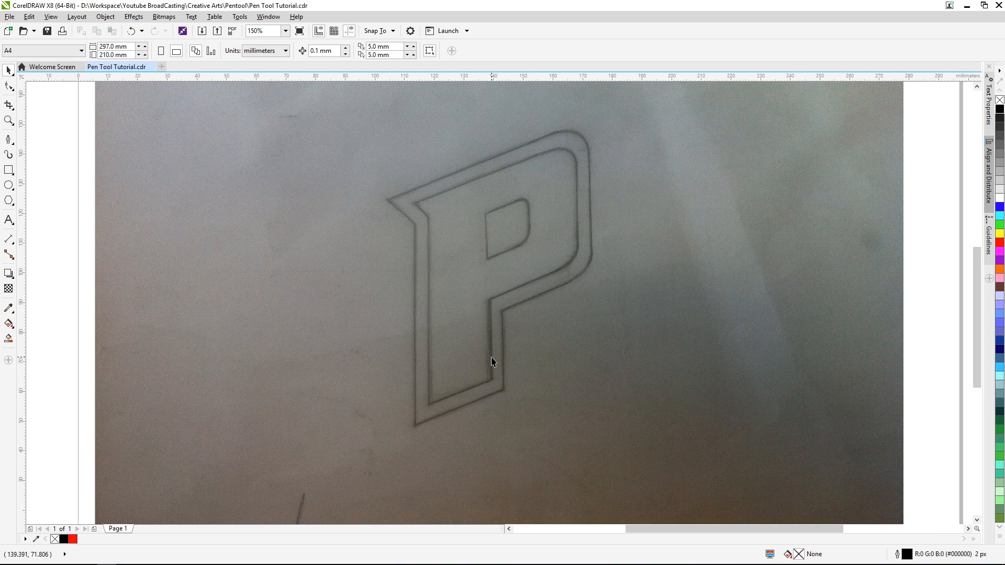
scroll(503, 364, "down", 1)
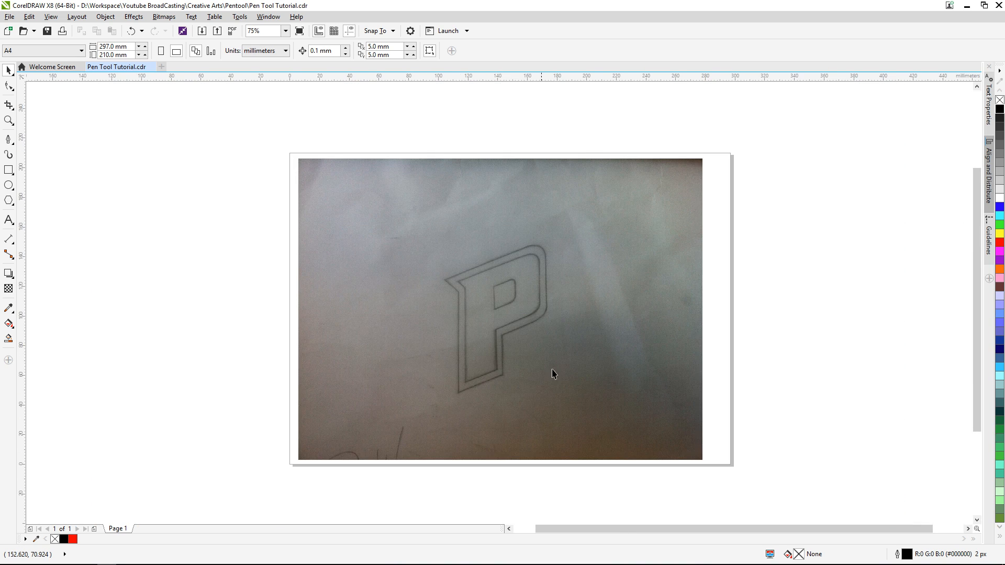
Enlarge the imported sketch picture to about 296 by 221 mm and position its centre at about X 148 mm, Y 105 mm.
left_click(661, 292)
left_click_drag(705, 155, 716, 156)
left_click_drag(616, 250, 635, 249)
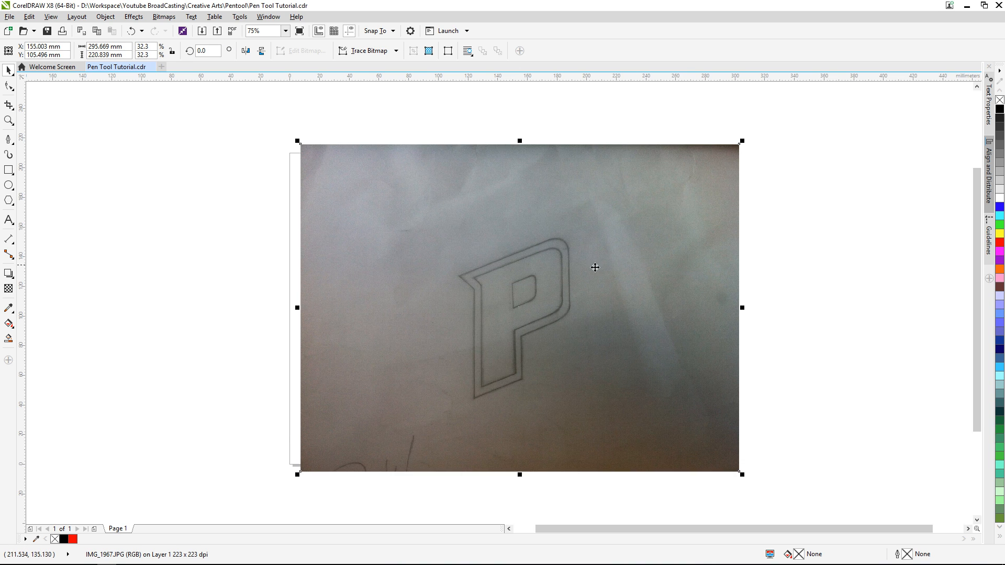
left_click_drag(586, 272, 575, 274)
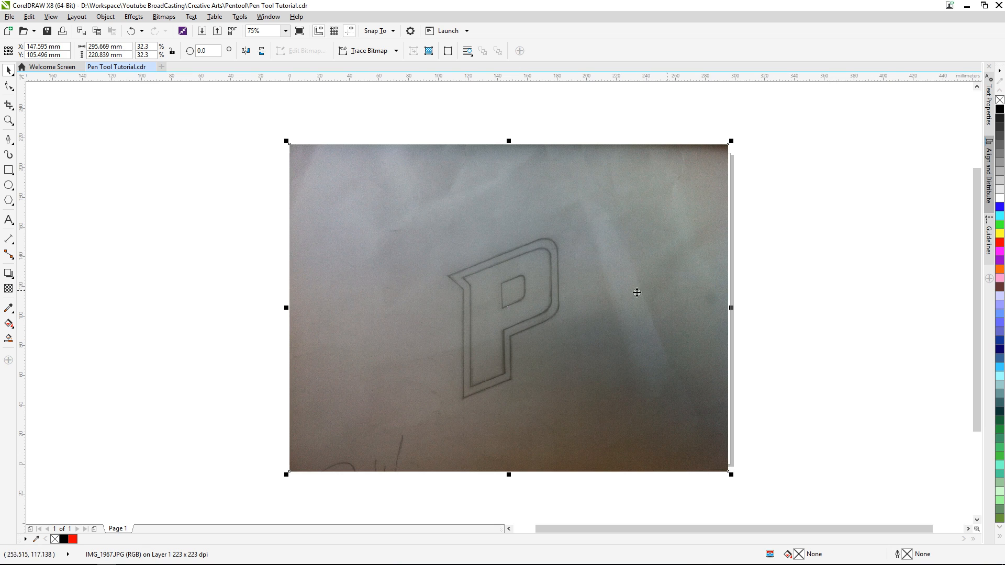
Lock the sketch picture in place so it can serve as a tracing background.
left_click(105, 17)
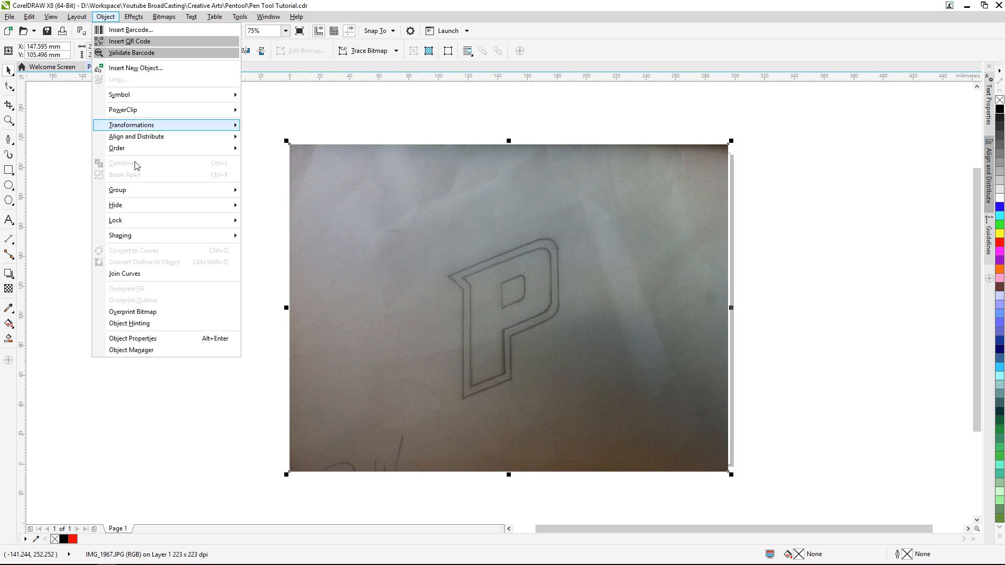
mouse_move(230, 222)
left_click(271, 223)
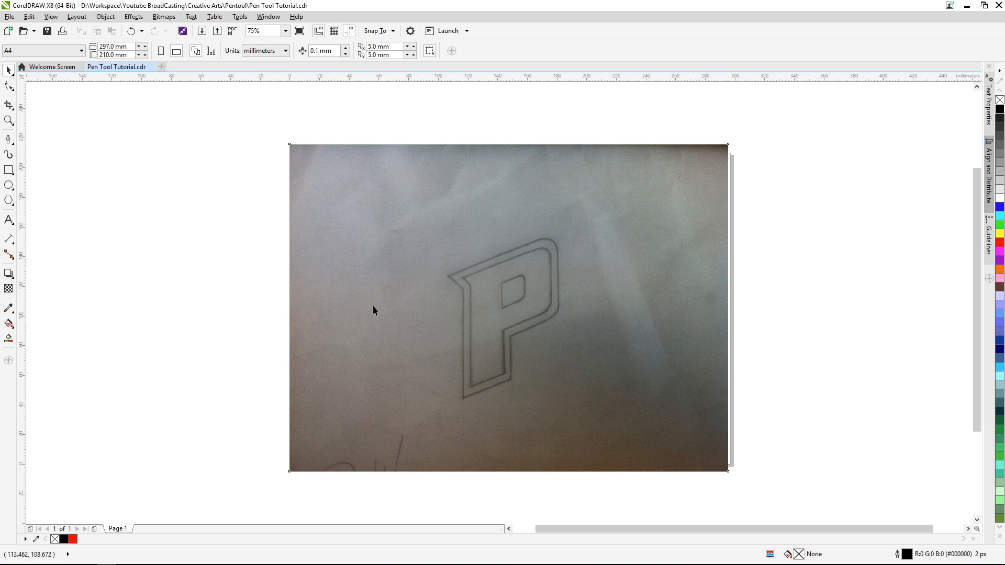
Trace the left outer edge of the P sketch with a vertical Pen line about 74 mm long, starting at its lowest corner.
left_click(9, 139)
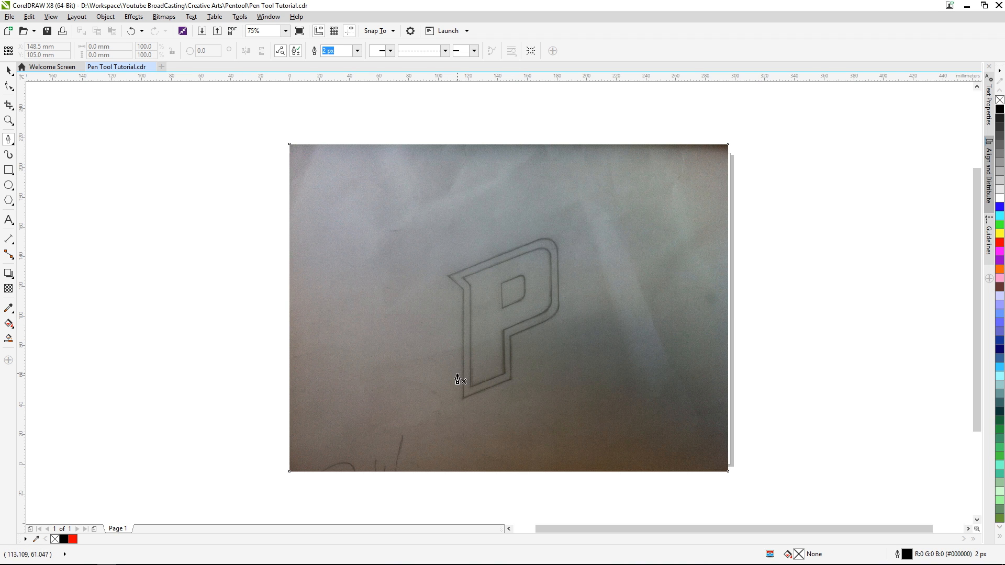
scroll(492, 375, "up", 2)
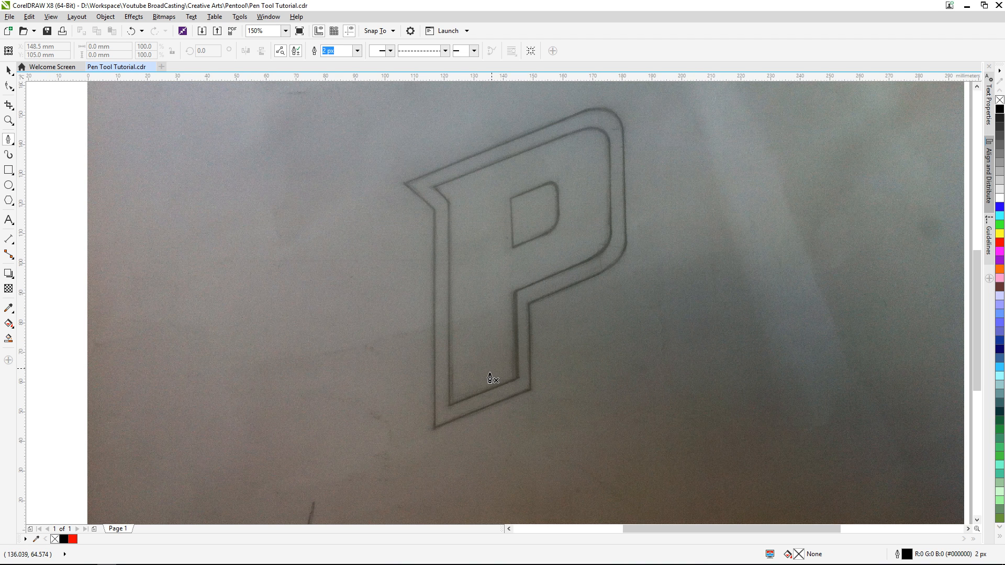
scroll(490, 366, "down", 2)
scroll(492, 287, "up", 2)
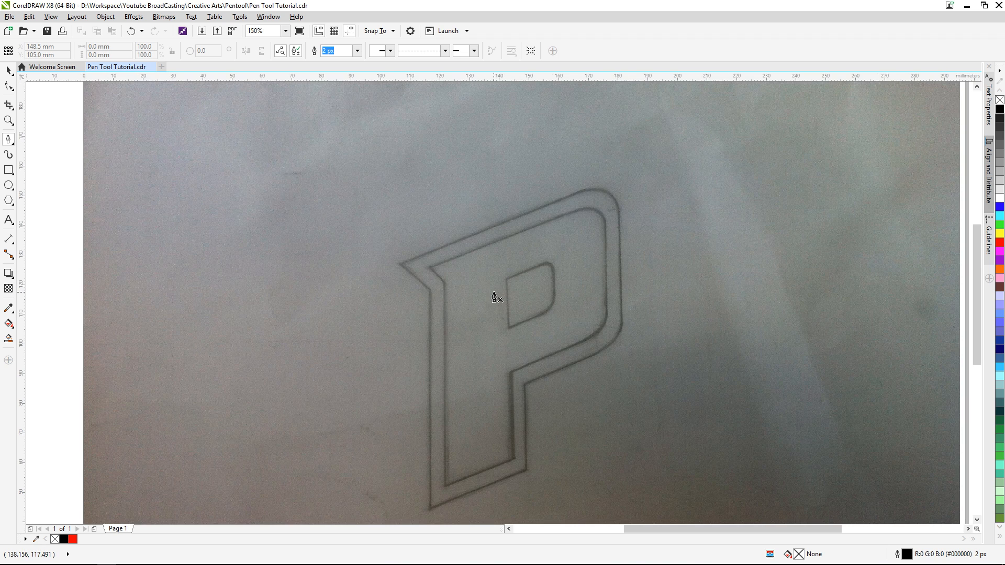
scroll(488, 312, "down", 2)
scroll(458, 427, "up", 2)
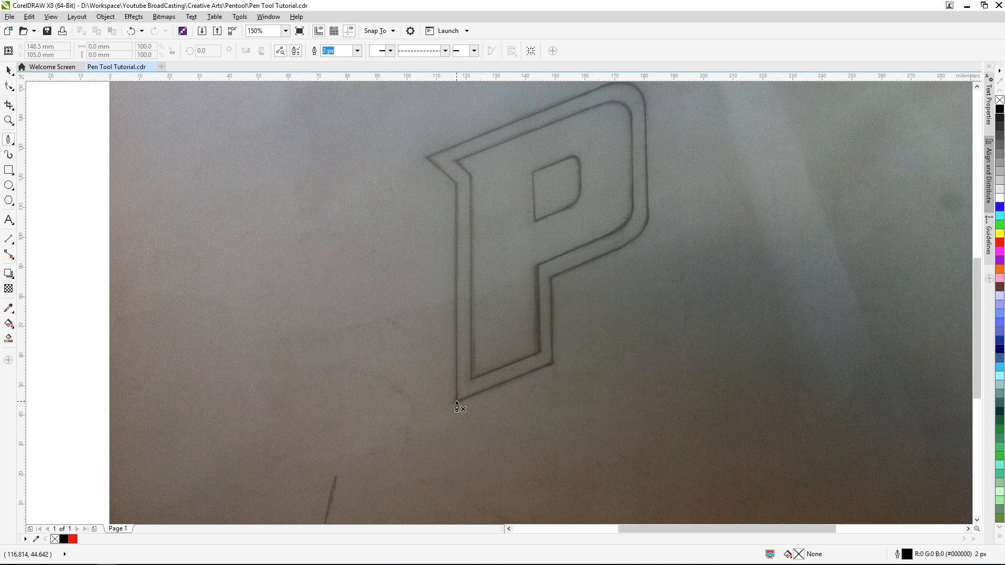
scroll(462, 417, "up", 2)
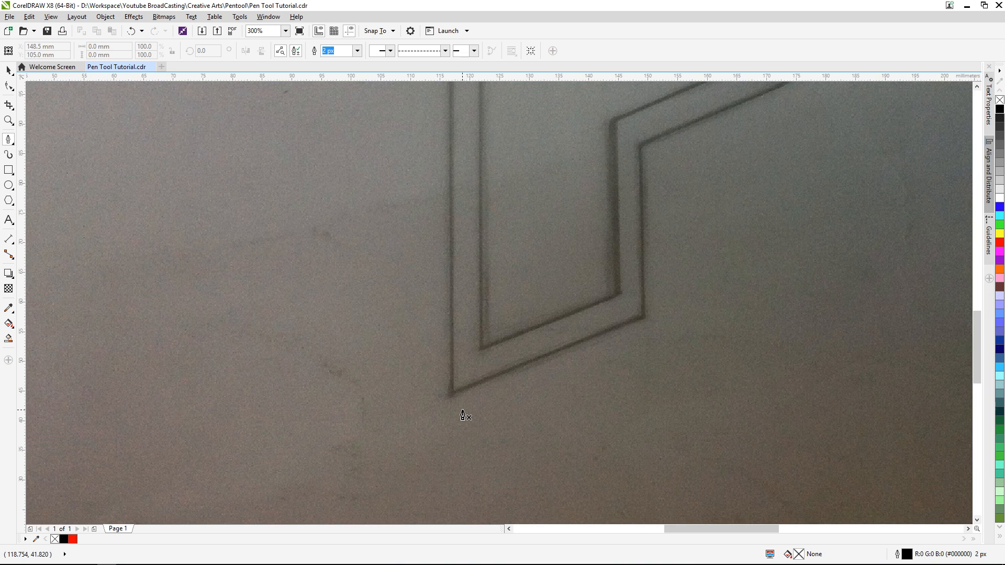
scroll(462, 415, "down", 2)
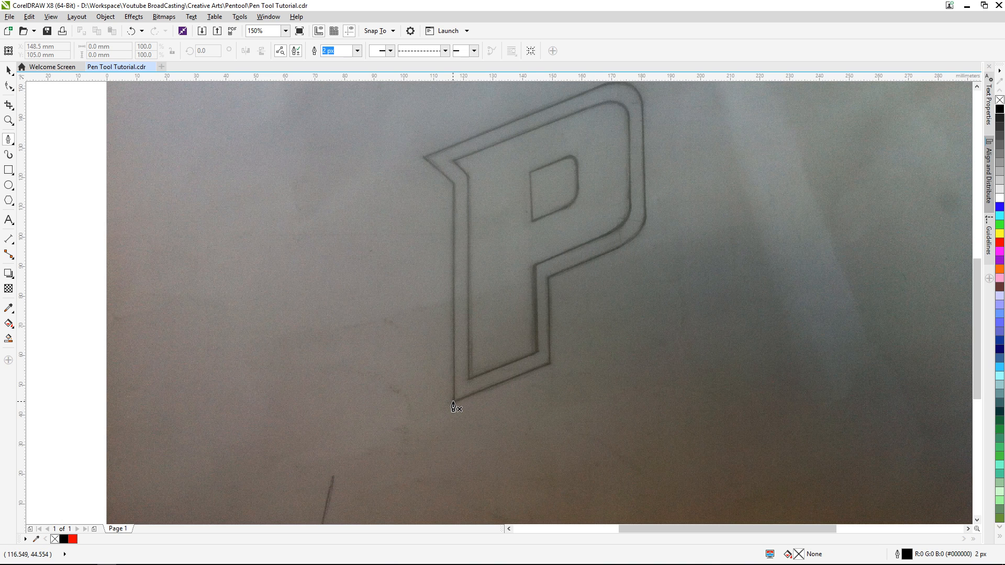
left_click(454, 402)
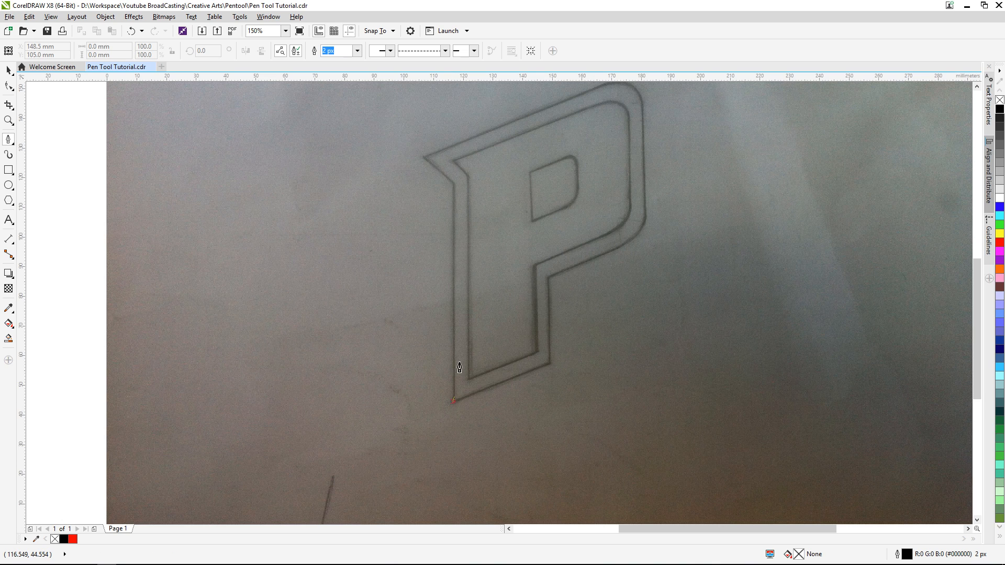
left_click(454, 210)
left_click(454, 183)
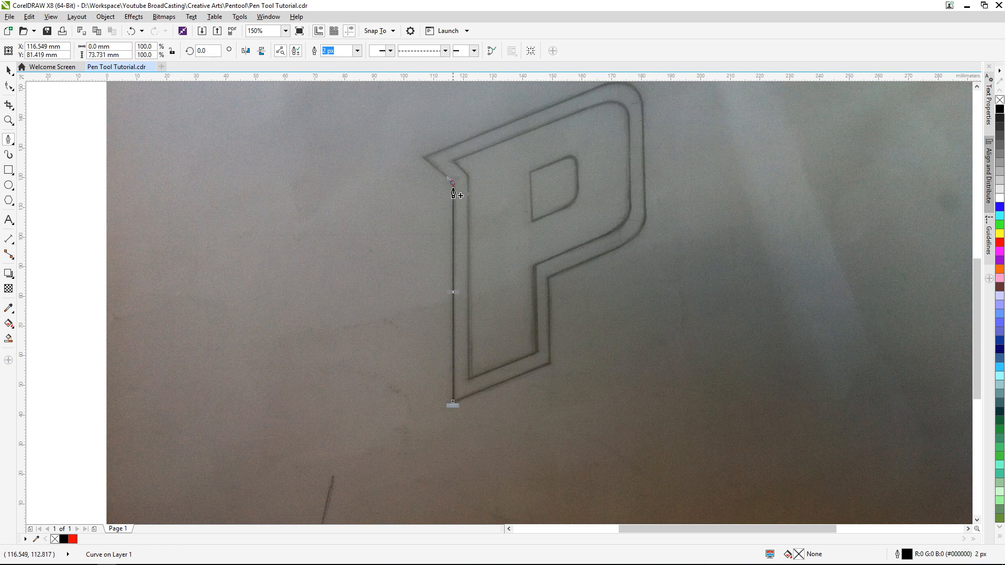
scroll(456, 187, "up", 2)
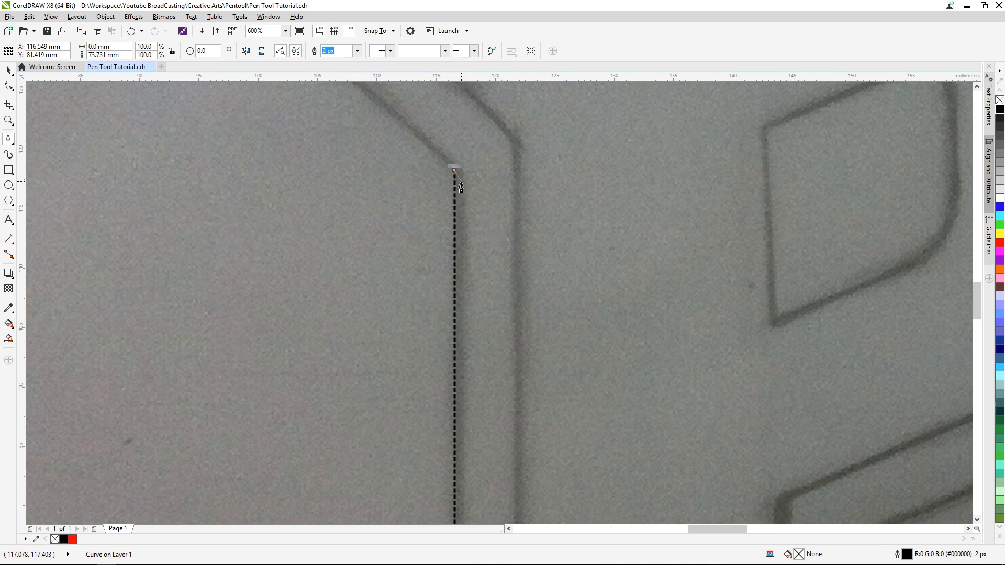
scroll(459, 189, "down", 2)
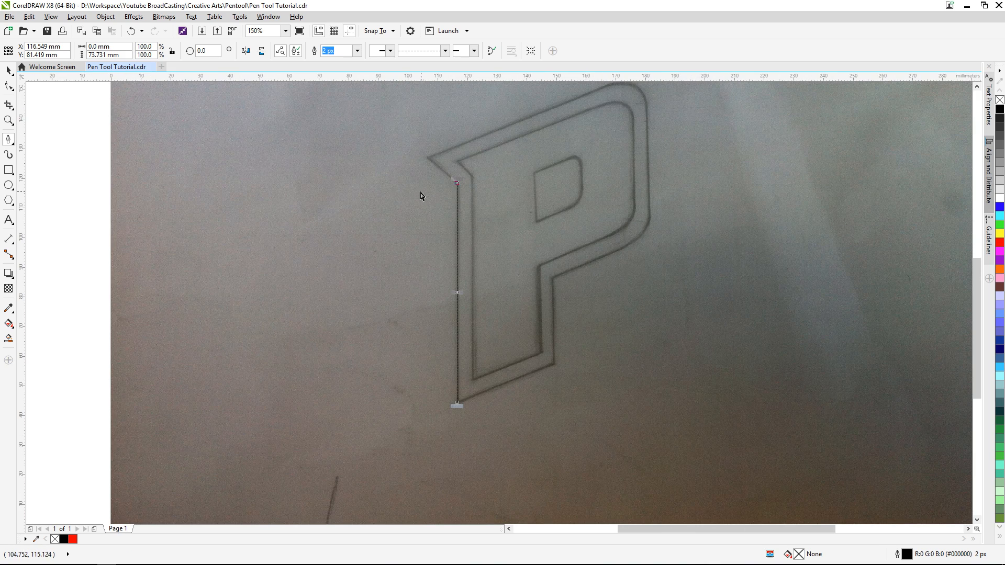
Undo the line traced along the P's left edge and return to the Pick tool.
key("ctrl+z")
left_click(9, 70)
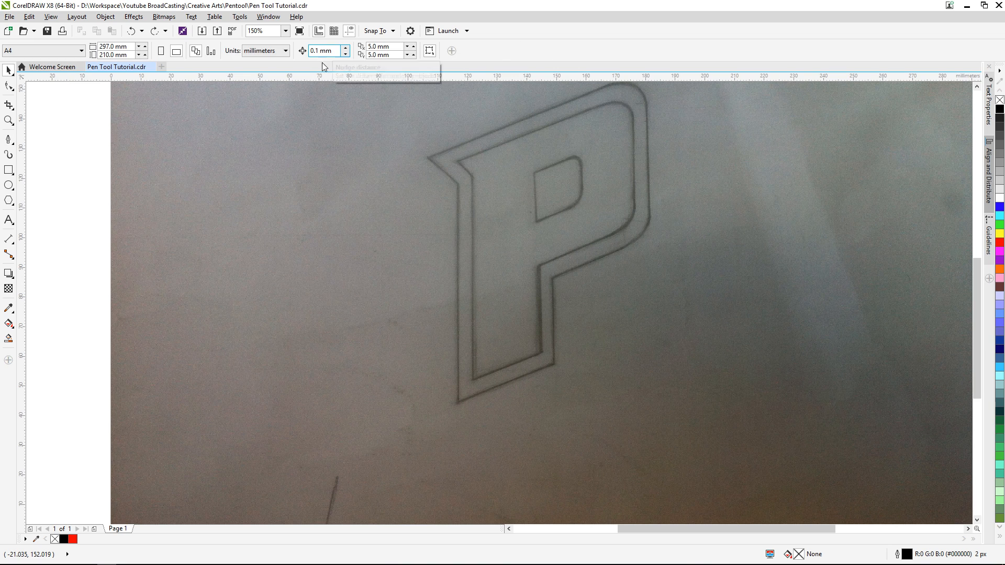
Activate the Pen tool and change its line style from dashed to solid.
left_click(9, 139)
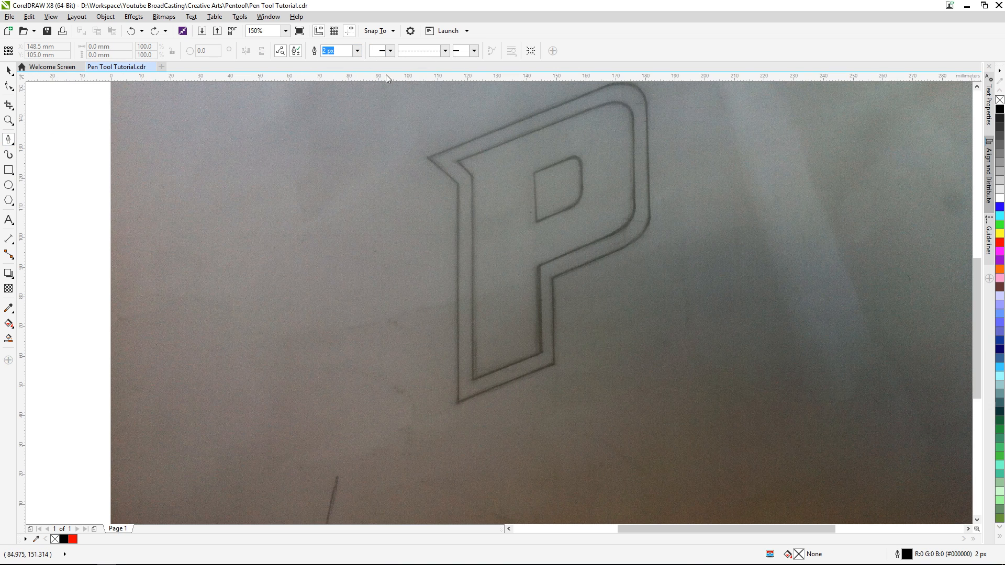
left_click(441, 51)
left_click(440, 77)
left_click(481, 349)
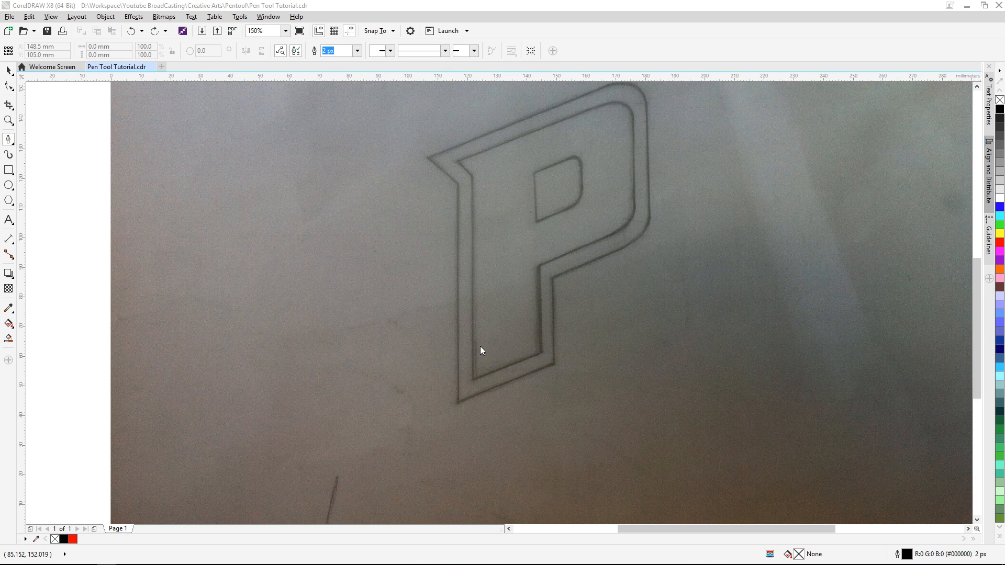
Trace the P's left outer edge upward as a vertical line about 74 mm long, and continue along the short slanted edge to the spur's tip.
left_click(458, 403)
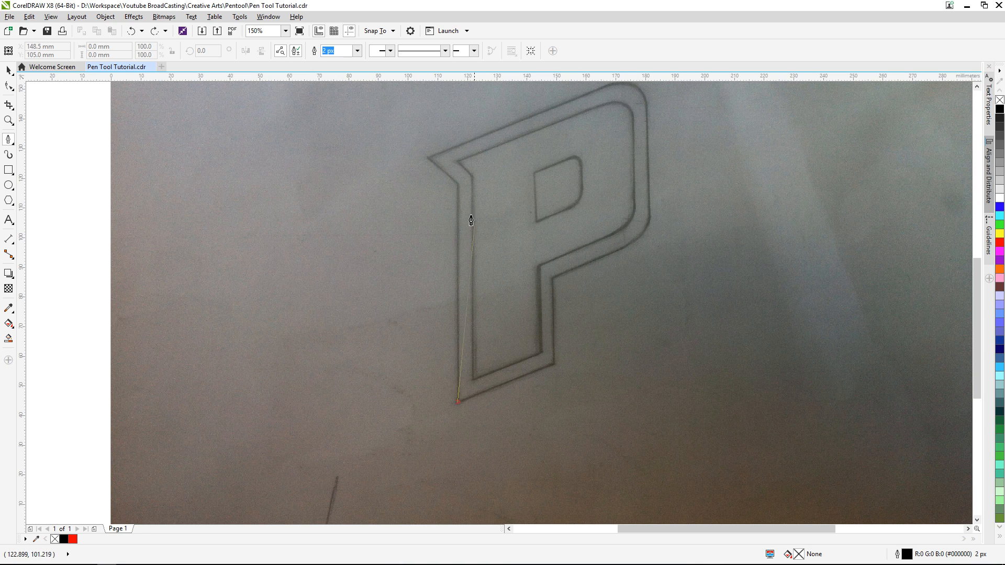
left_click(458, 183)
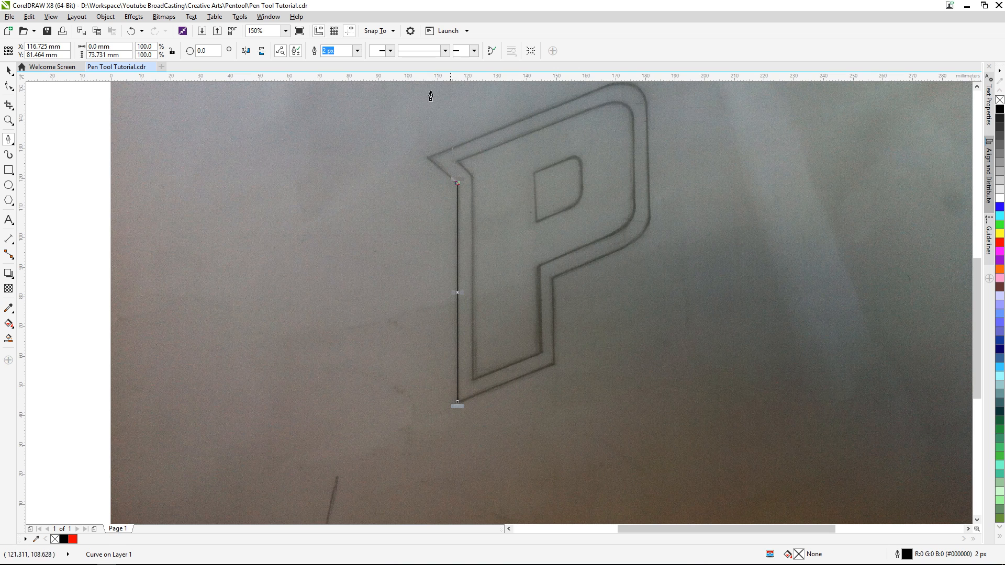
scroll(433, 135, "up", 2)
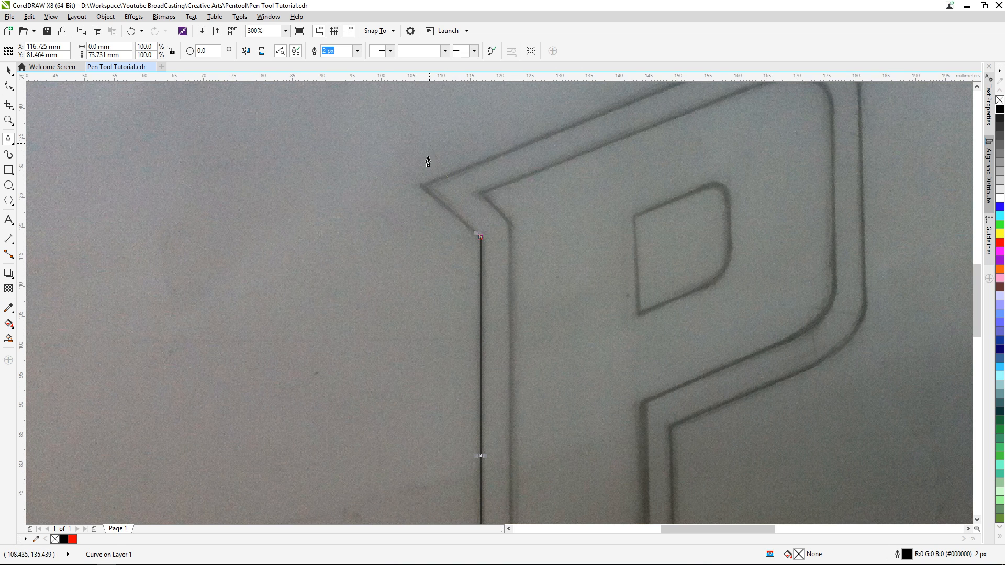
left_click(421, 191)
Trace the P's slanted upper outer edge from the spur's tip to the start of the rounded upper corner.
scroll(418, 190, "down", 4)
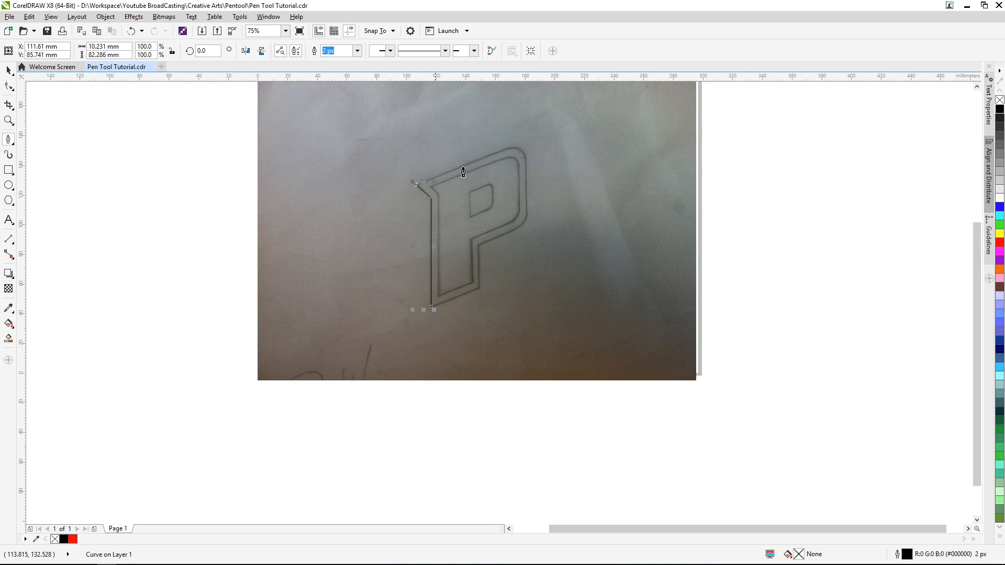
scroll(508, 151, "up", 2)
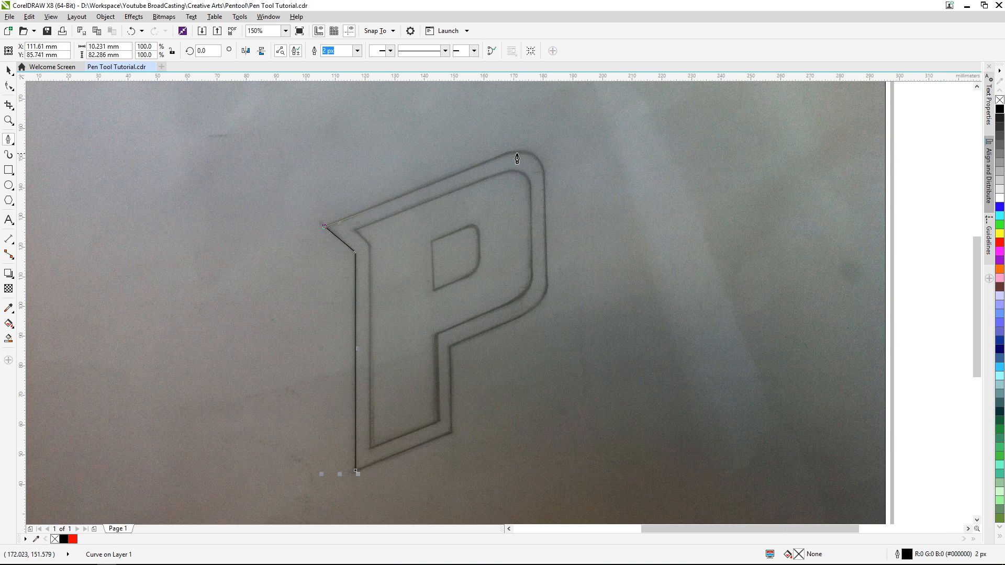
scroll(522, 157, "up", 2)
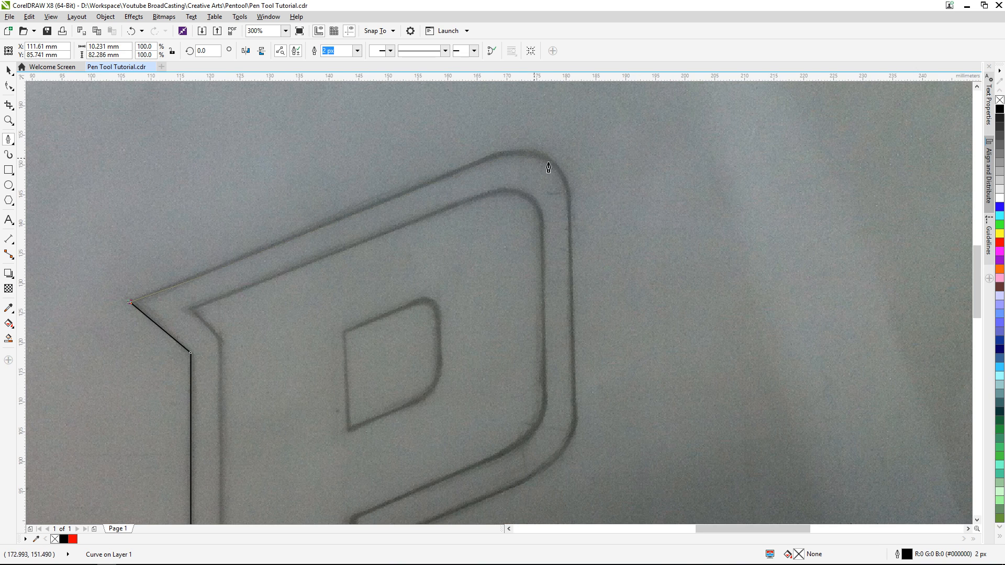
left_click(494, 156)
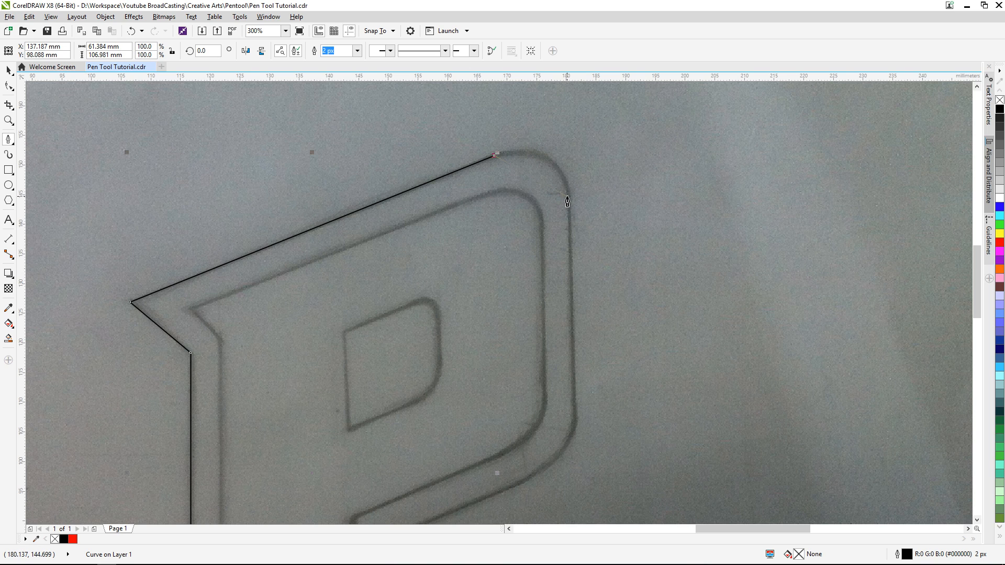
Try to trace the P's rounded upper outer corner with a curved segment, and undo that segment.
left_click_drag(568, 198, 574, 259)
left_click_drag(571, 263, 571, 263)
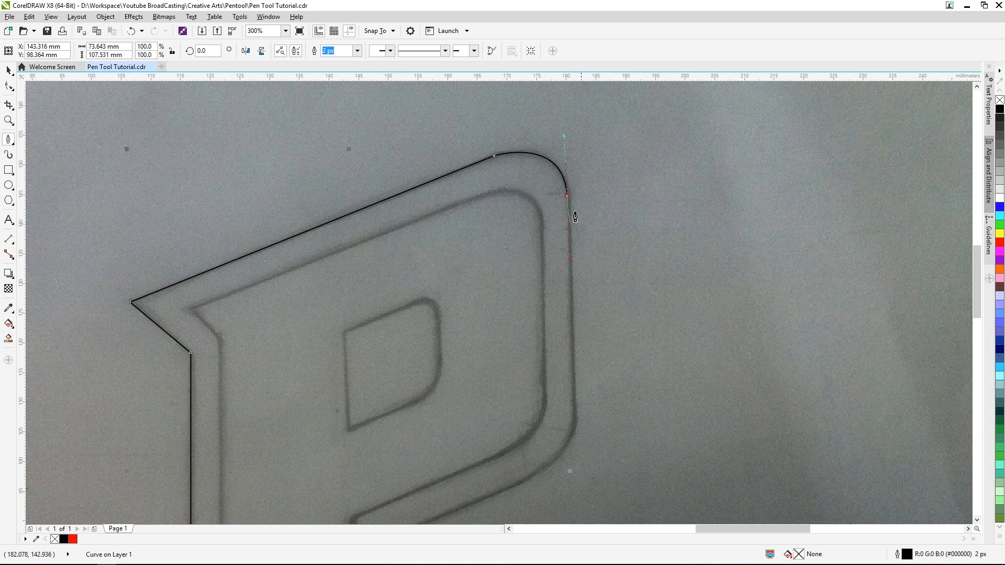
left_click(567, 197)
key("ctrl+z")
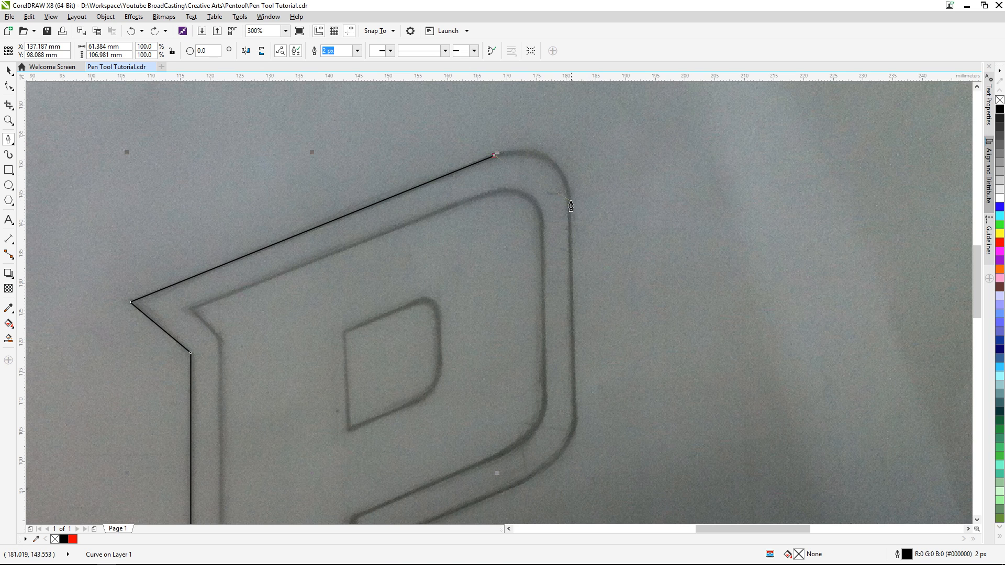
Trace the rounded upper outer corner with a curved segment and extend the outline straight down the bowl's right edge to the lower corner.
left_click_drag(568, 200, 571, 276)
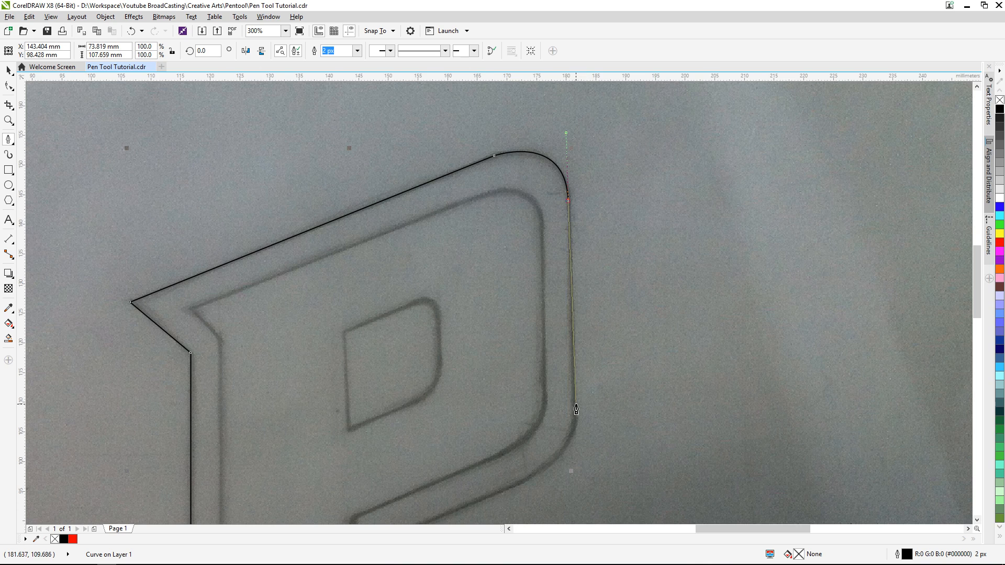
scroll(578, 423, "down", 2)
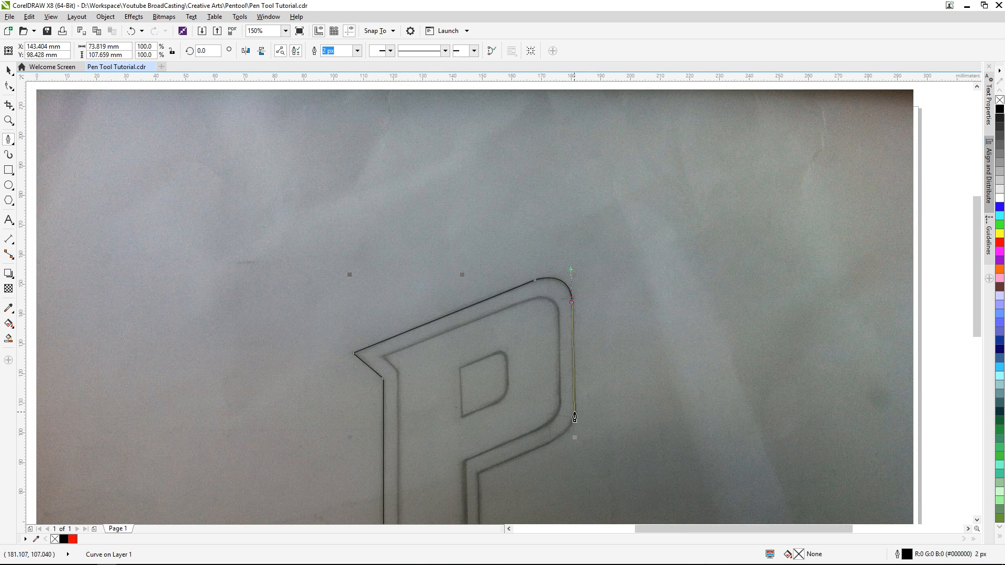
scroll(575, 416, "up", 2)
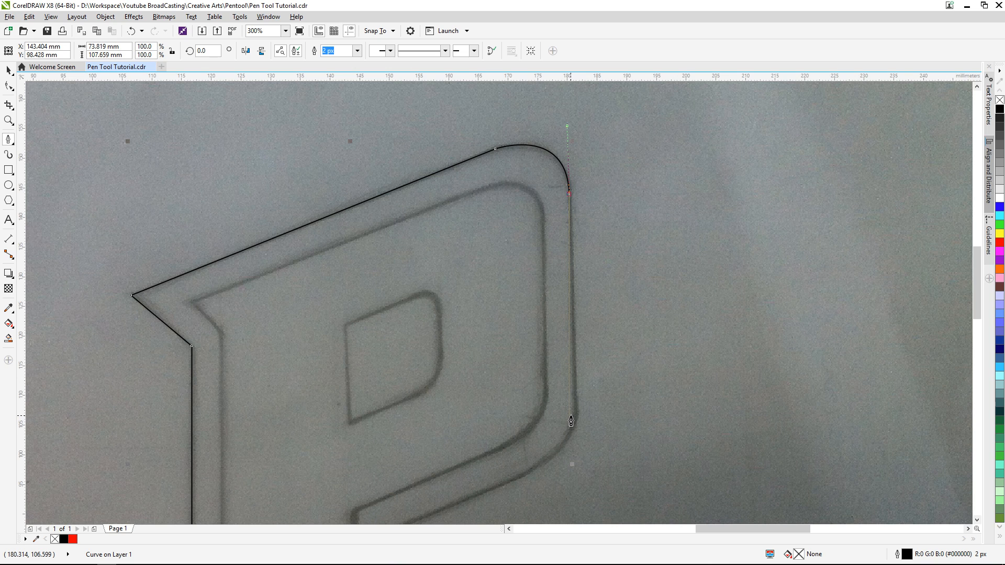
left_click(570, 414)
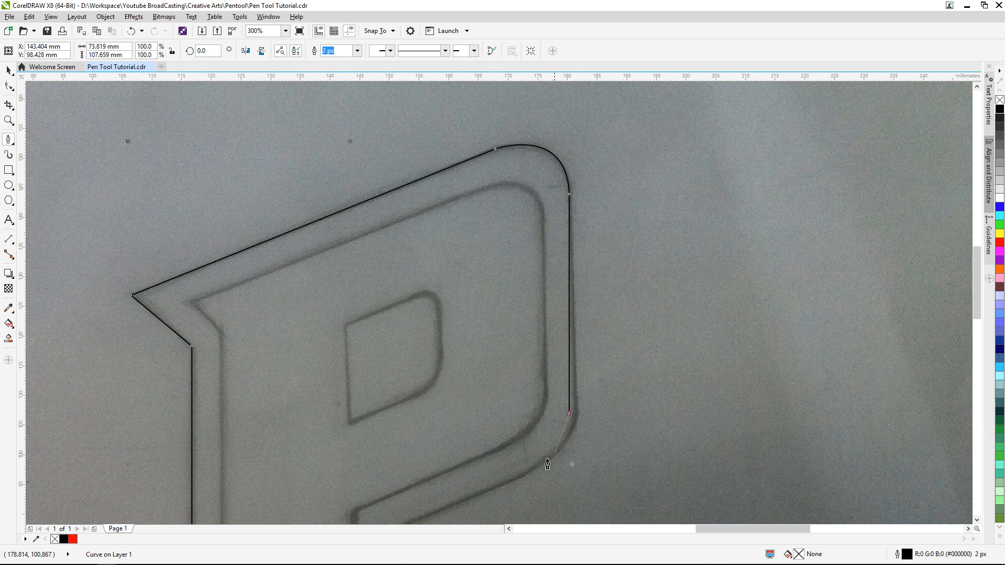
Try to trace the bowl's rounded lower outer corner with a curved segment, and undo it after leaving the Pen tool.
left_click_drag(528, 473, 488, 495)
scroll(521, 478, "down", 2)
scroll(511, 479, "up", 2)
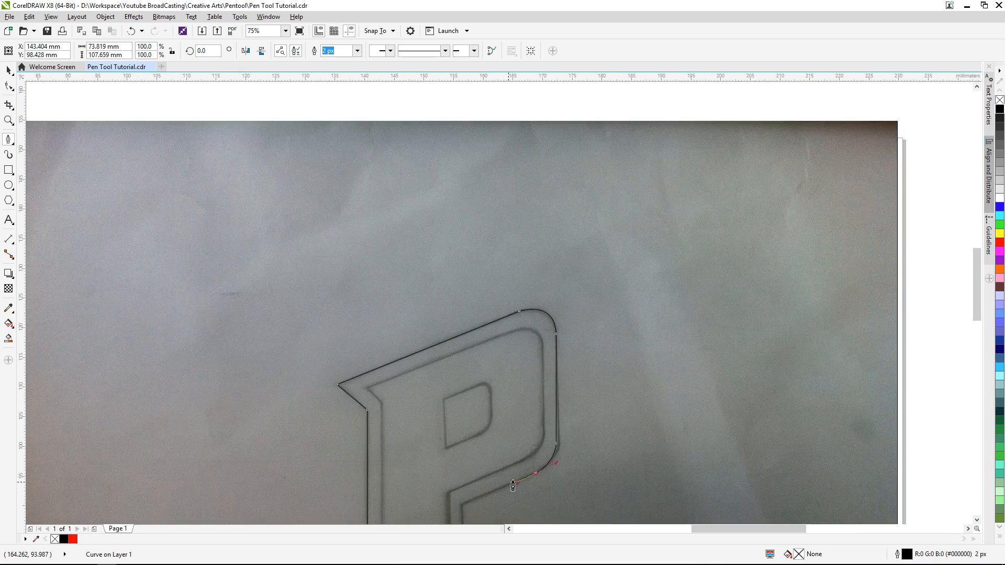
scroll(546, 490, "down", 1)
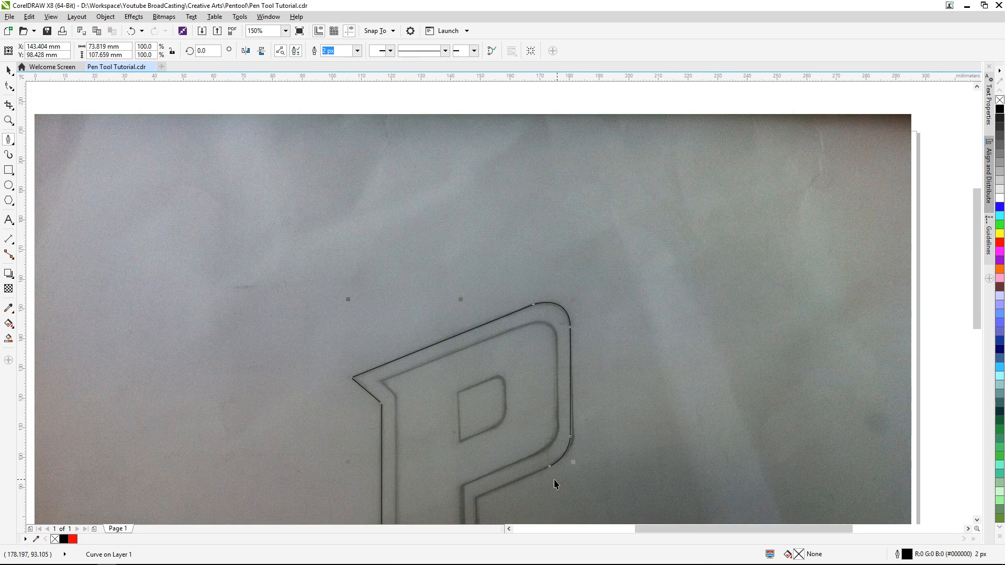
key("space")
key("ctrl+z")
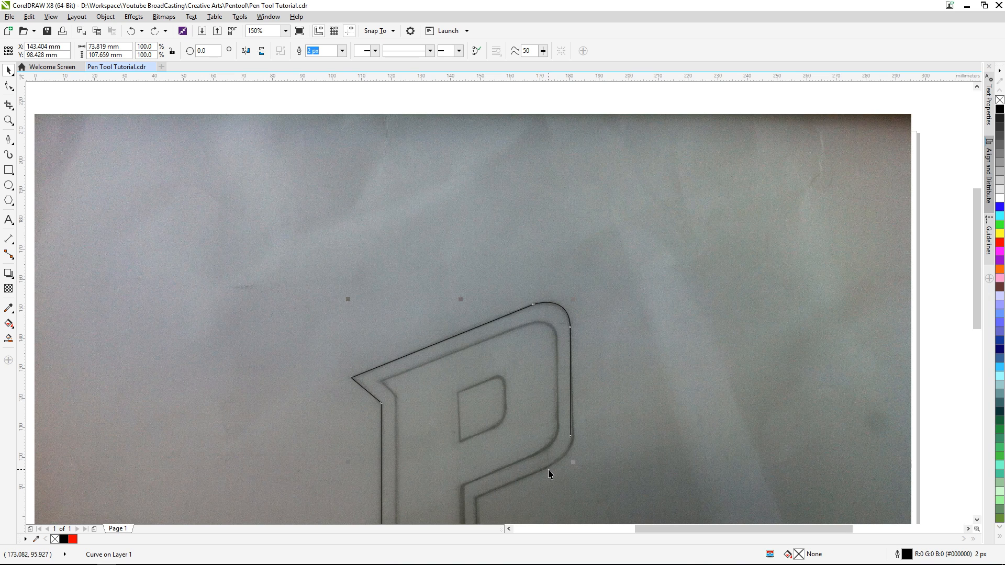
Resume the outline at its open end, tracing the bowl's lower outer corner as a curve and its slanted lower edge straight to the stem.
left_click(8, 139)
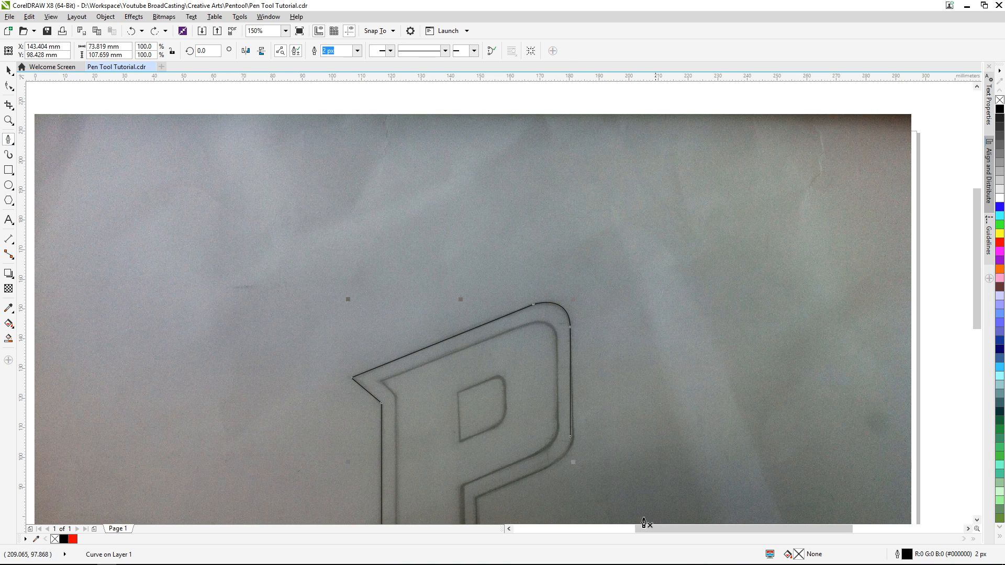
left_click(570, 437)
scroll(554, 469, "up", 1)
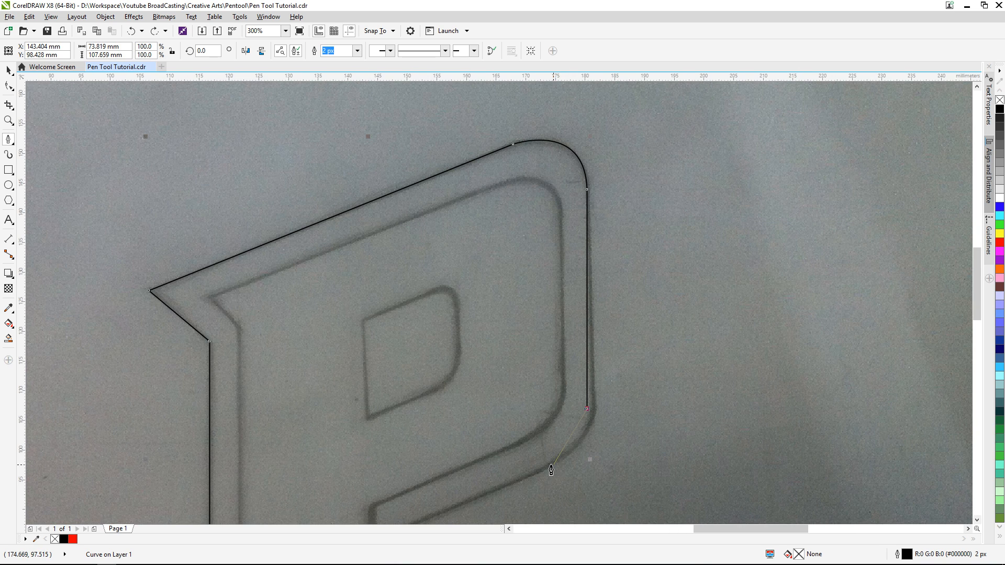
left_click_drag(551, 466, 515, 480)
left_click_drag(977, 298, 976, 319)
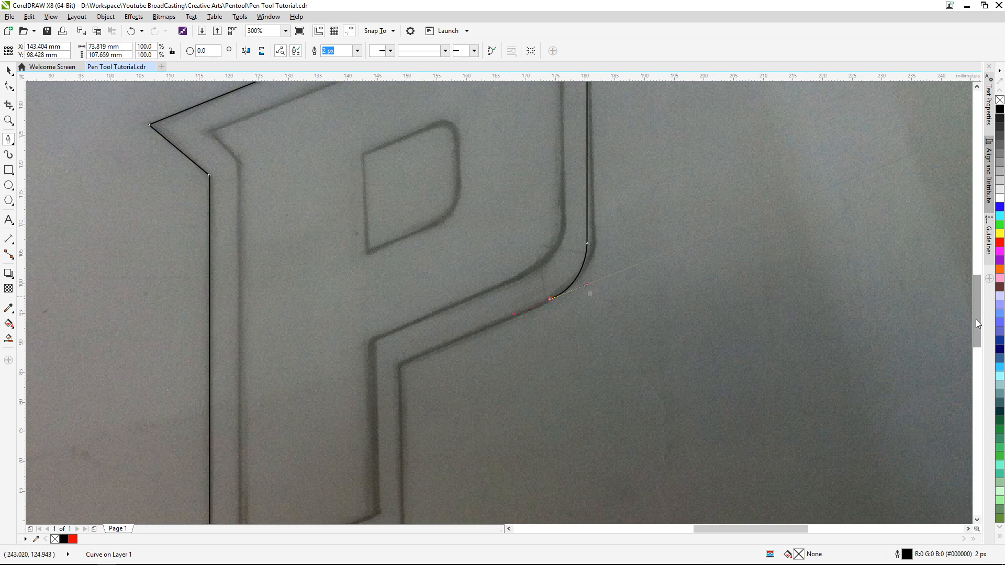
left_click(550, 299)
left_click(400, 369)
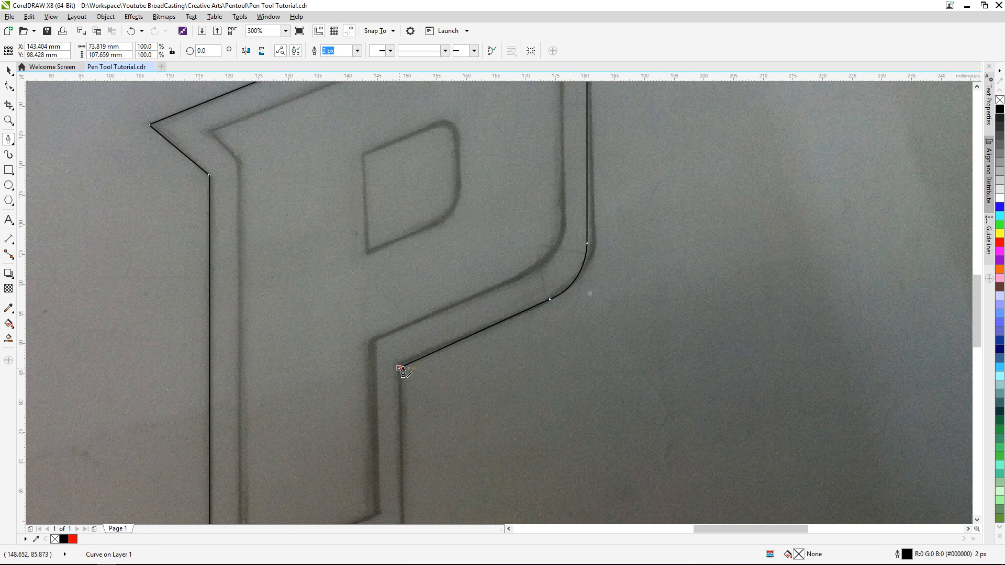
Trace the stem's right outer edge and slanted base, closing the outer P outline at its starting corner.
scroll(399, 369, "down", 3)
scroll(401, 402, "up", 2)
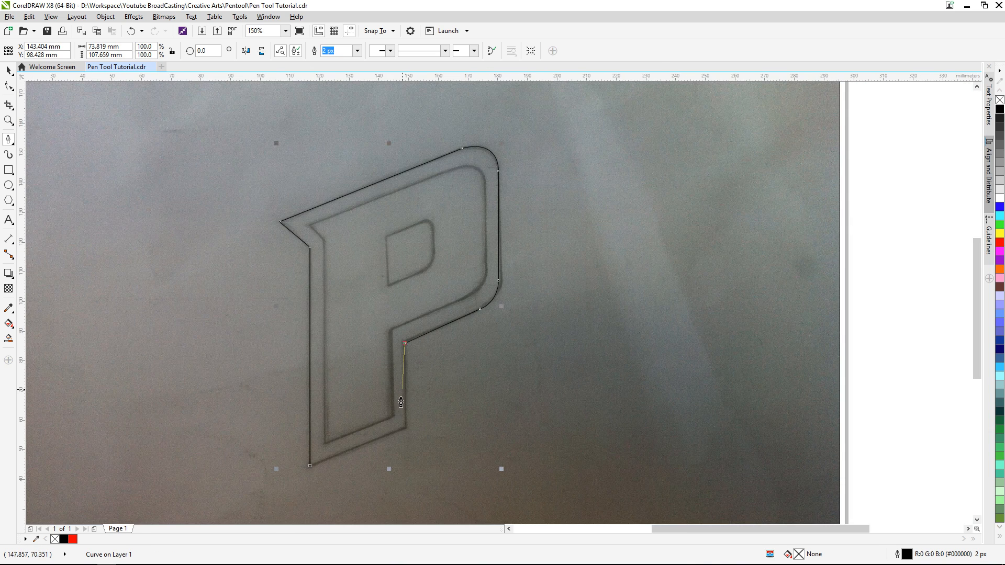
left_click(405, 428)
left_click(311, 471)
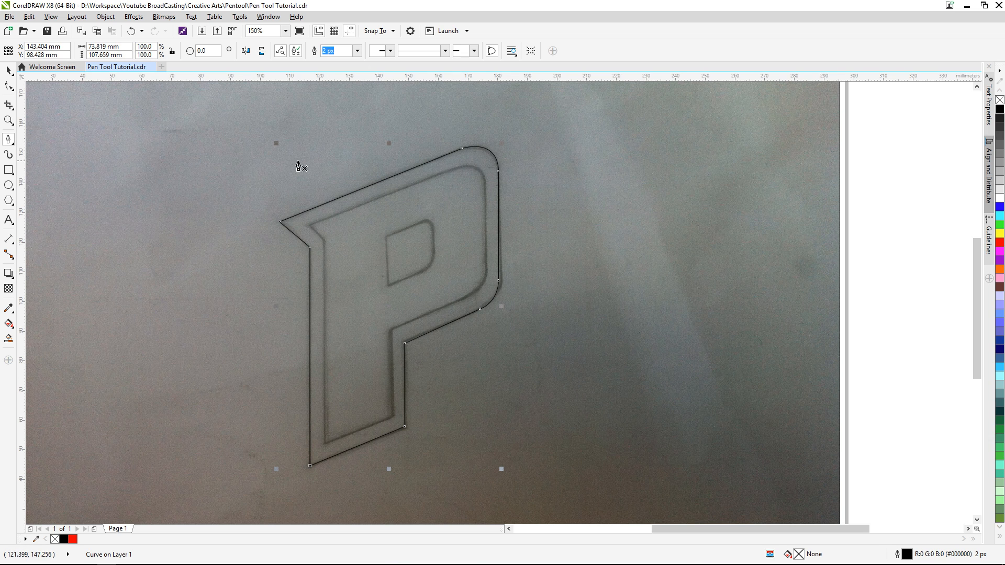
Start the inner P outline with a vertical line about 69 mm long up its left edge and a short slanted segment to the inner spur's tip.
scroll(317, 273, "up", 2)
scroll(318, 273, "down", 2)
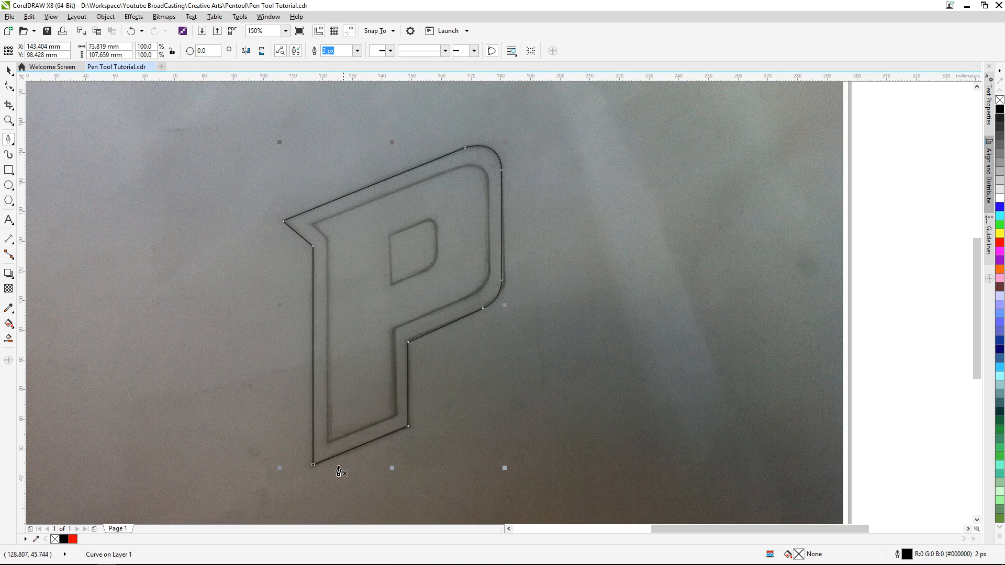
scroll(334, 469, "up", 2)
scroll(317, 450, "down", 2)
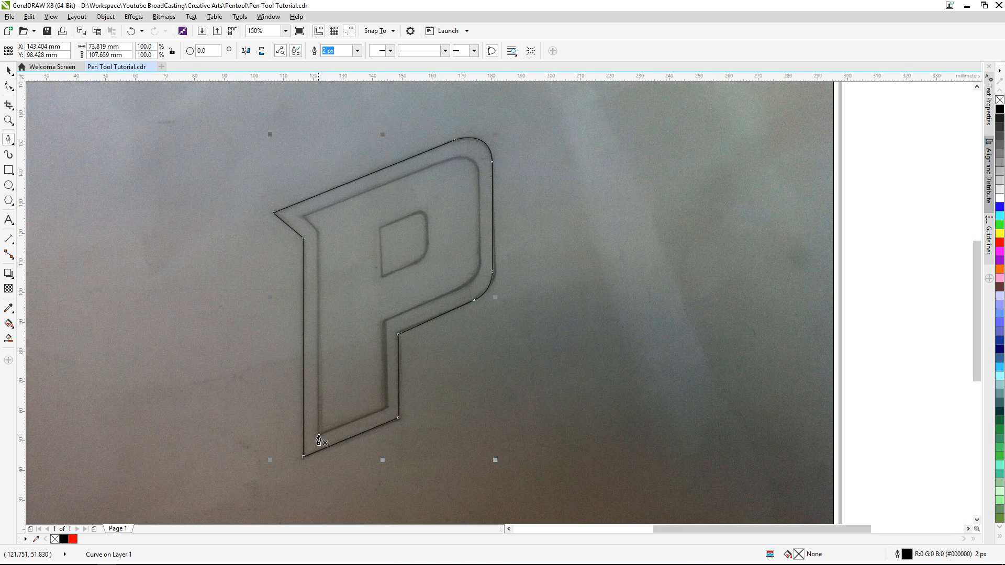
left_click(318, 435)
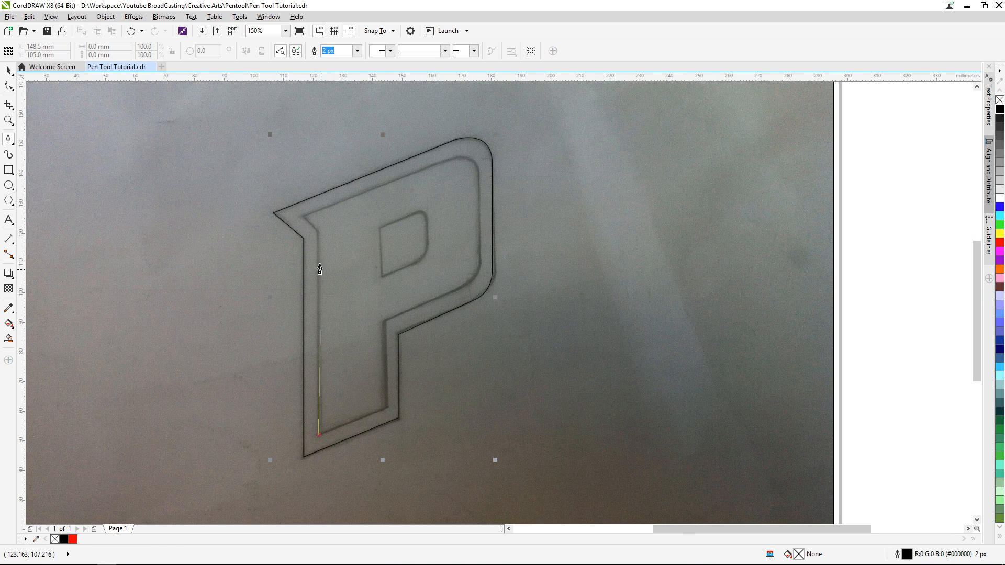
double_click(318, 231)
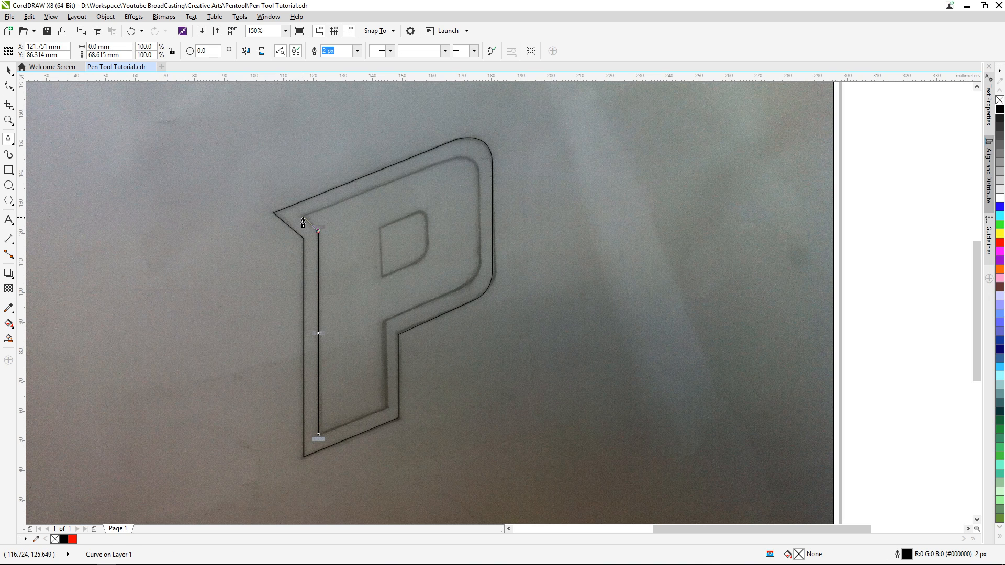
left_click(303, 217)
Trace the inner outline's slanted upper edge and its rounded upper corner, removing the outgoing curve handle at the corner's end.
scroll(449, 161, "up", 2)
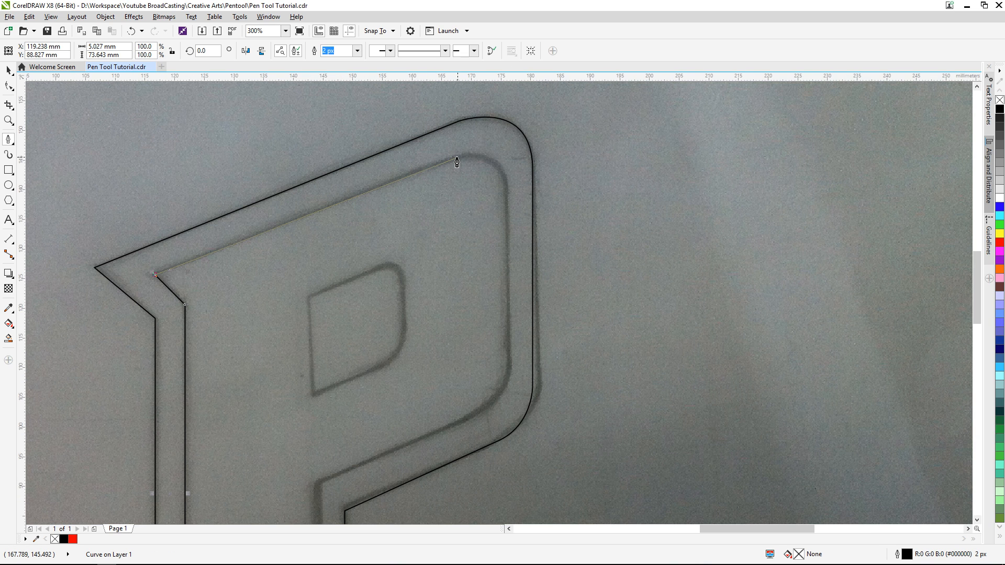
left_click(456, 158)
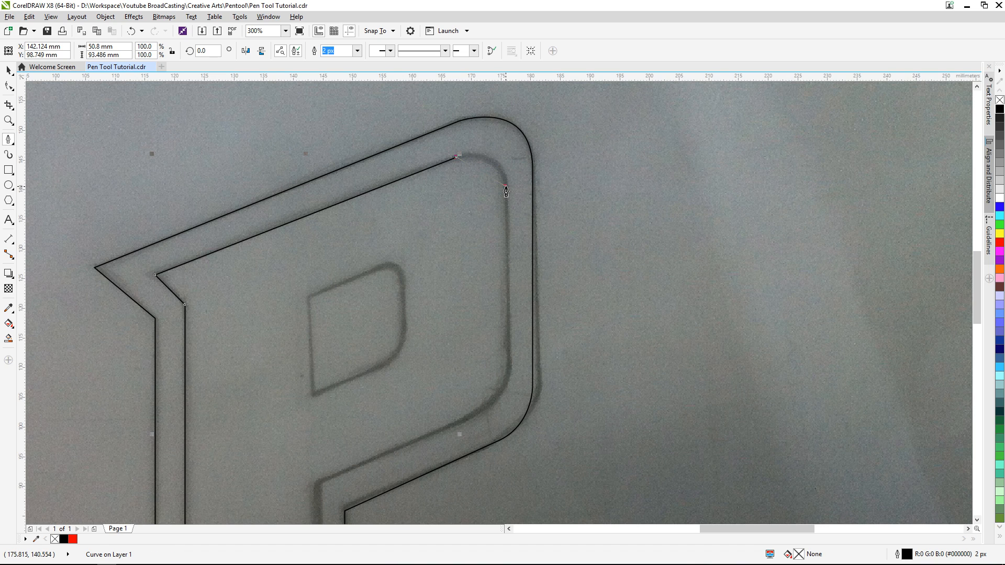
left_click_drag(506, 186, 510, 231)
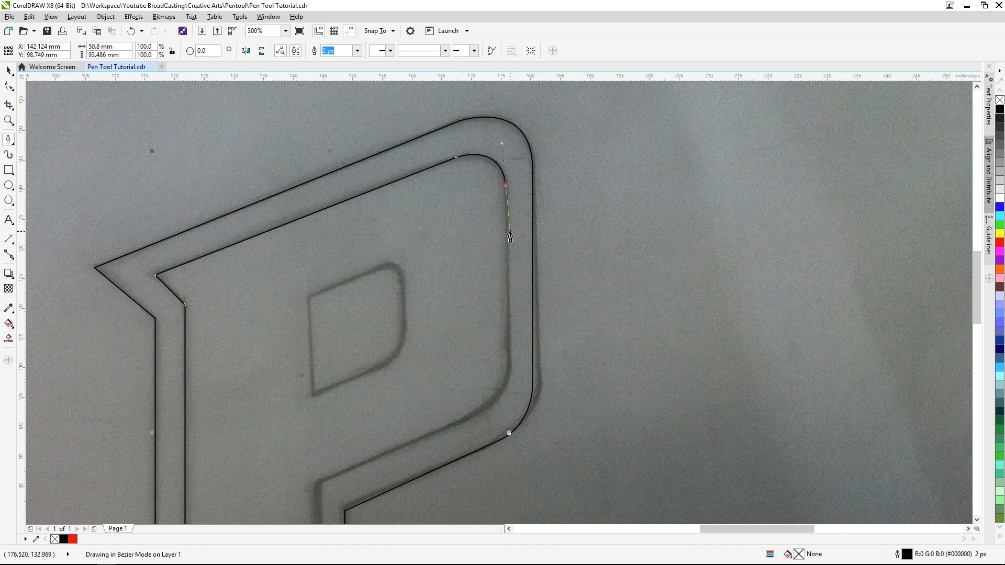
left_click(506, 188)
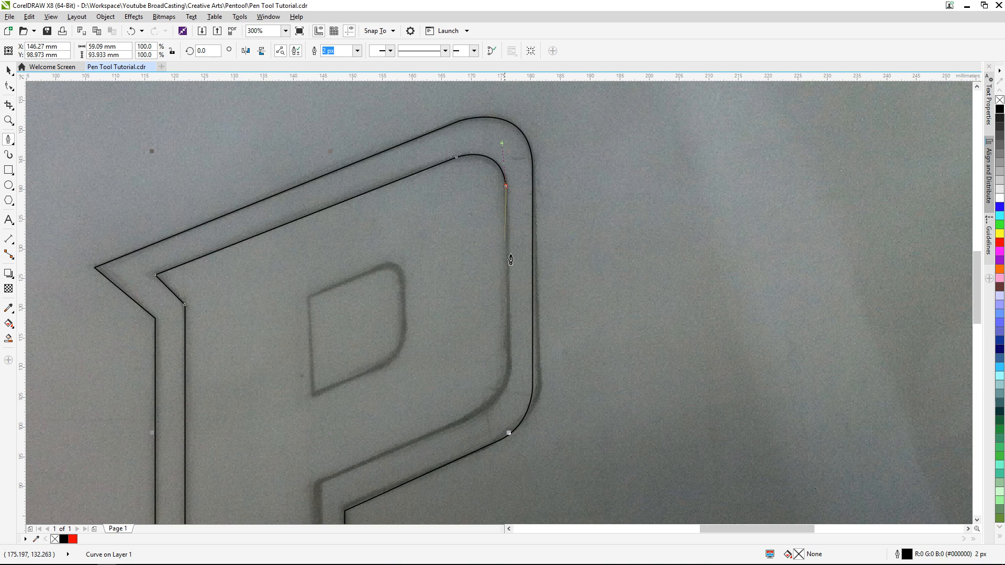
Trace the inner outline's straight right edge, rounded lower corner and slanted lower edge to the corner where it meets the stem.
left_click(506, 364)
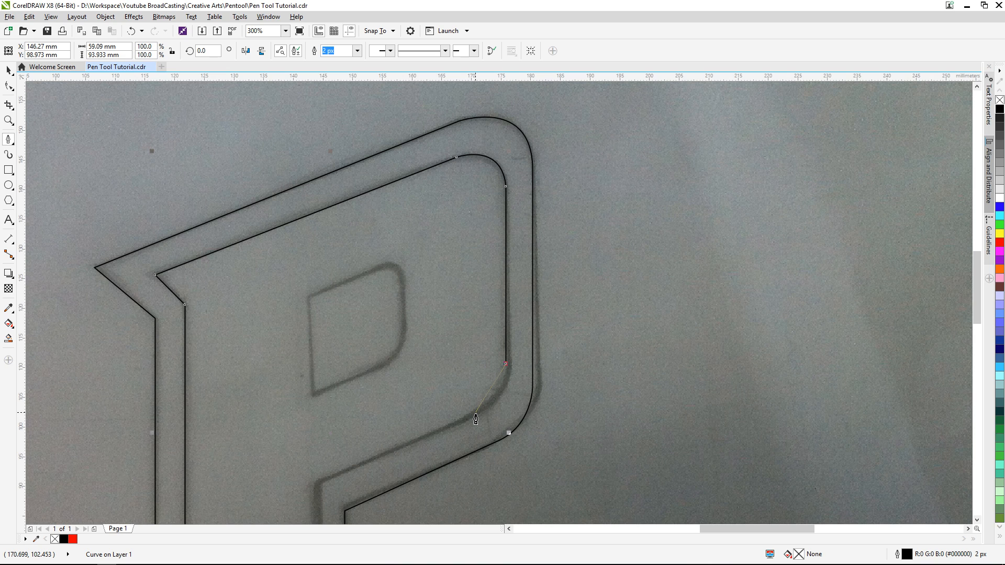
left_click_drag(475, 415, 448, 433)
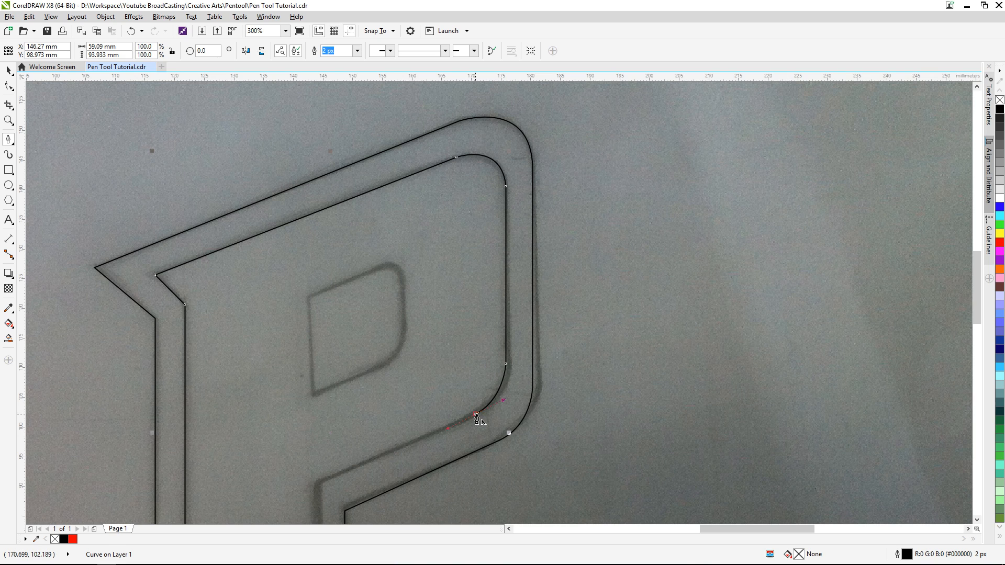
left_click(317, 485)
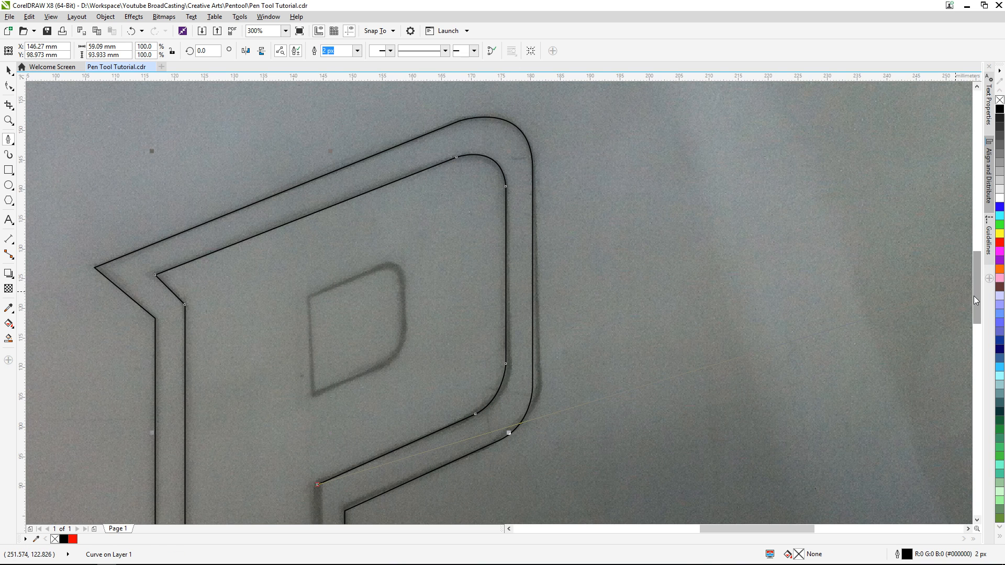
Trace the inner P outline's right stem edge and slanted base, closing the shape at its starting corner.
left_click_drag(974, 296, 975, 342)
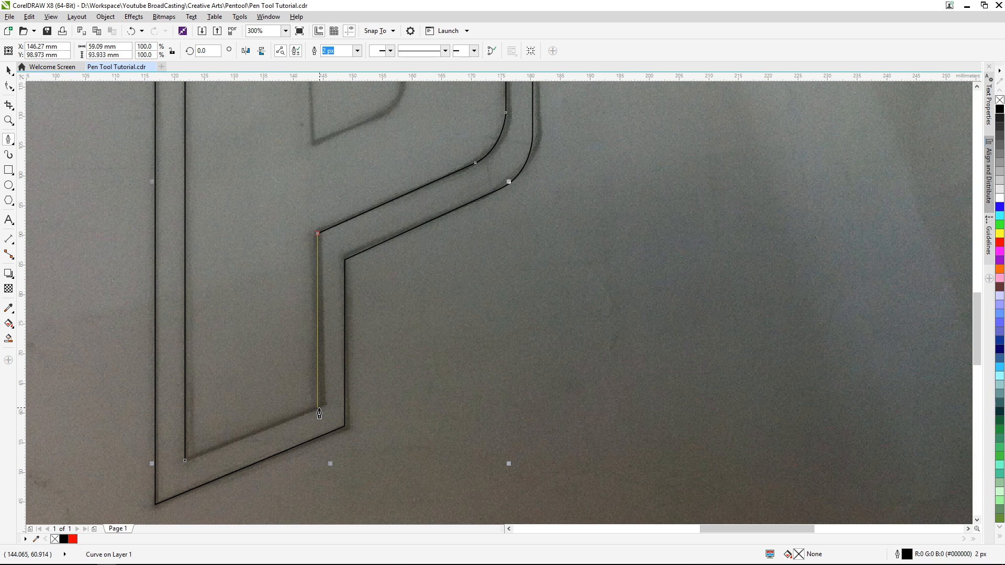
left_click(318, 409)
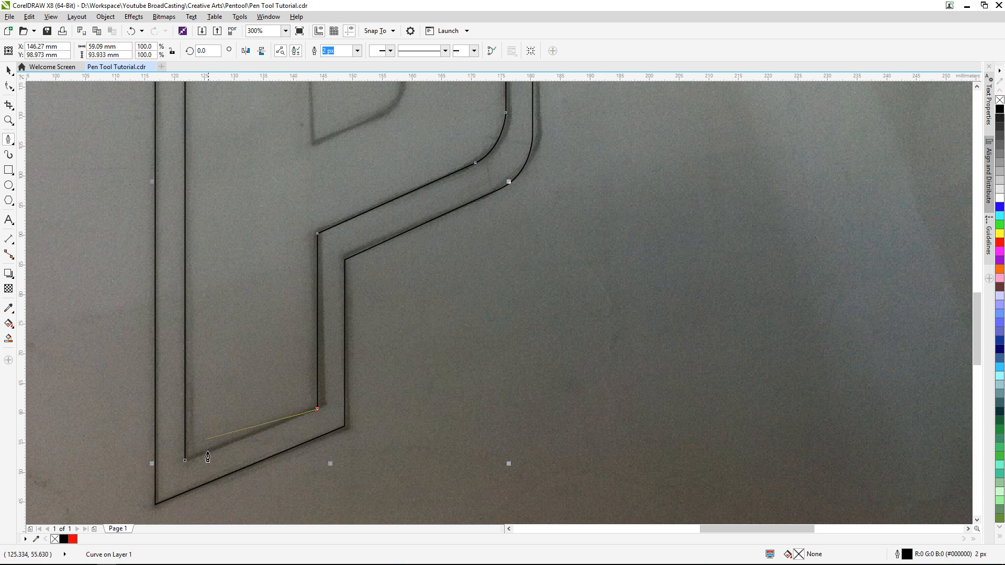
left_click(186, 463)
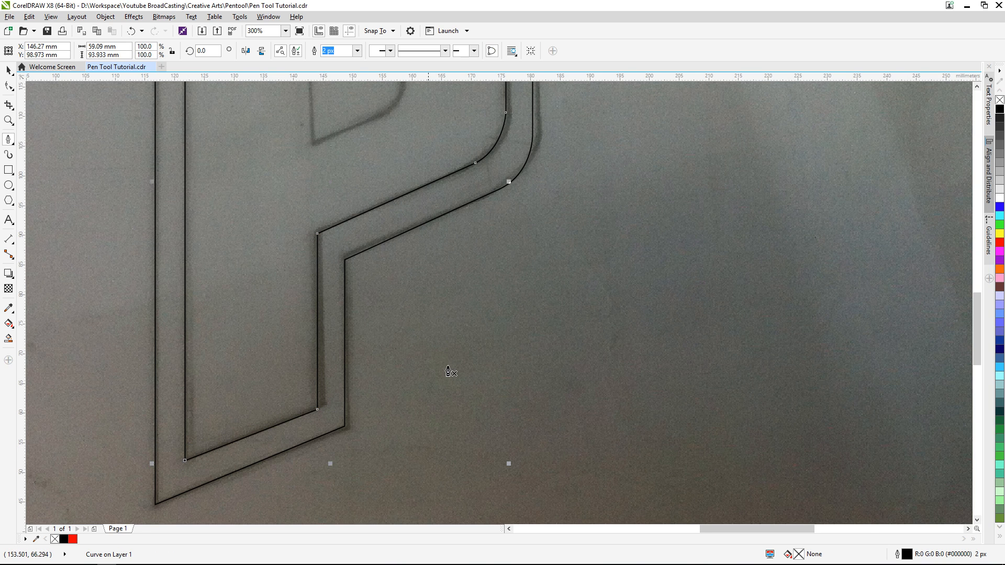
scroll(449, 370, "down", 2)
scroll(379, 165, "up", 2)
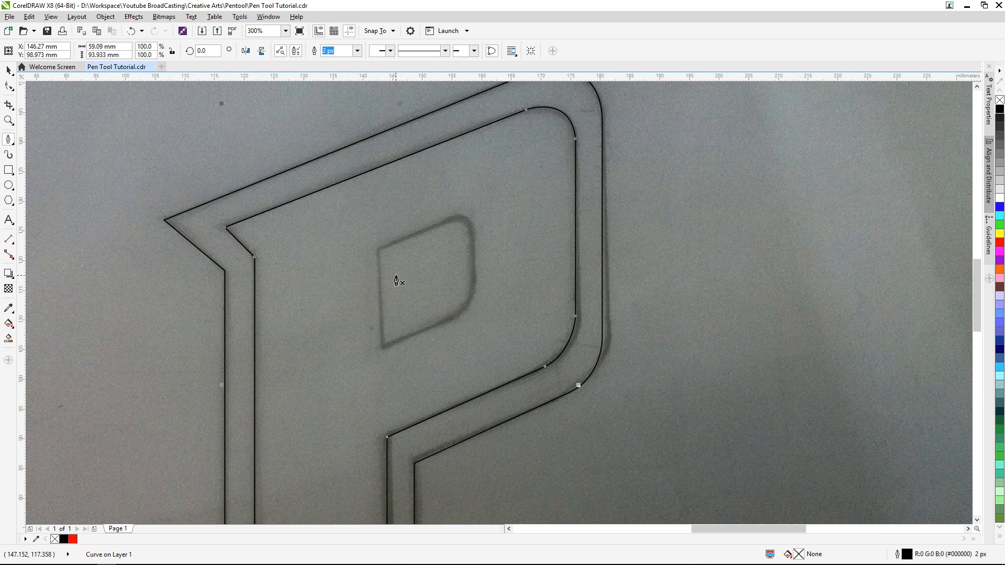
left_click(377, 252)
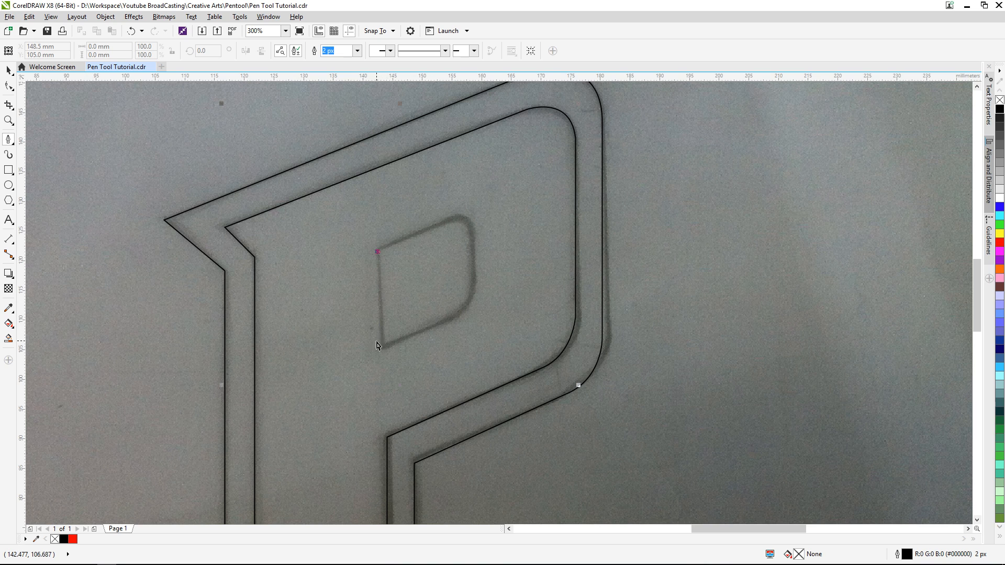
double_click(396, 356)
key("ctrl+z")
Start the counter outline with a vertical left edge about 17 mm long and a slanted upper edge up to the rounded corner.
left_click(383, 348)
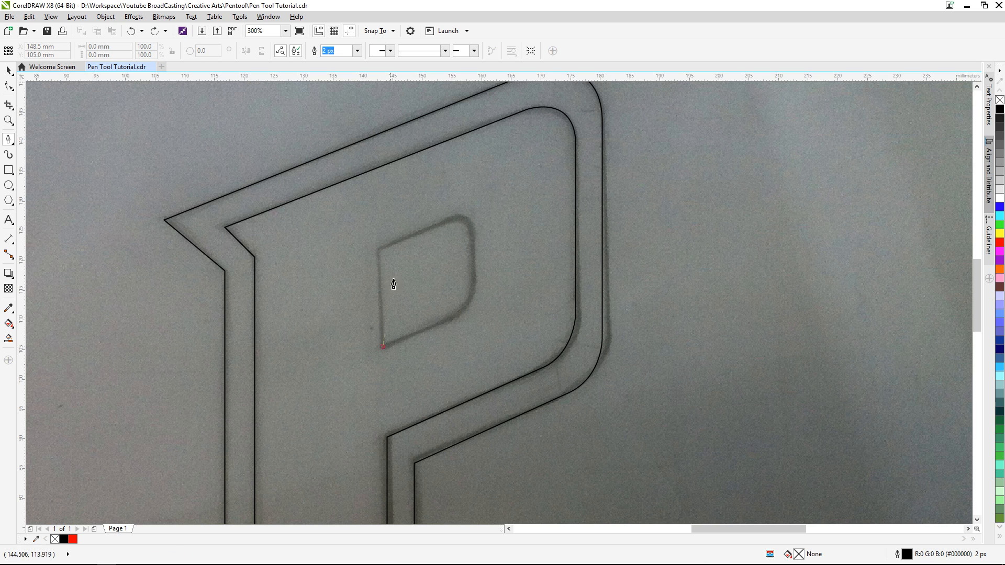
double_click(384, 248)
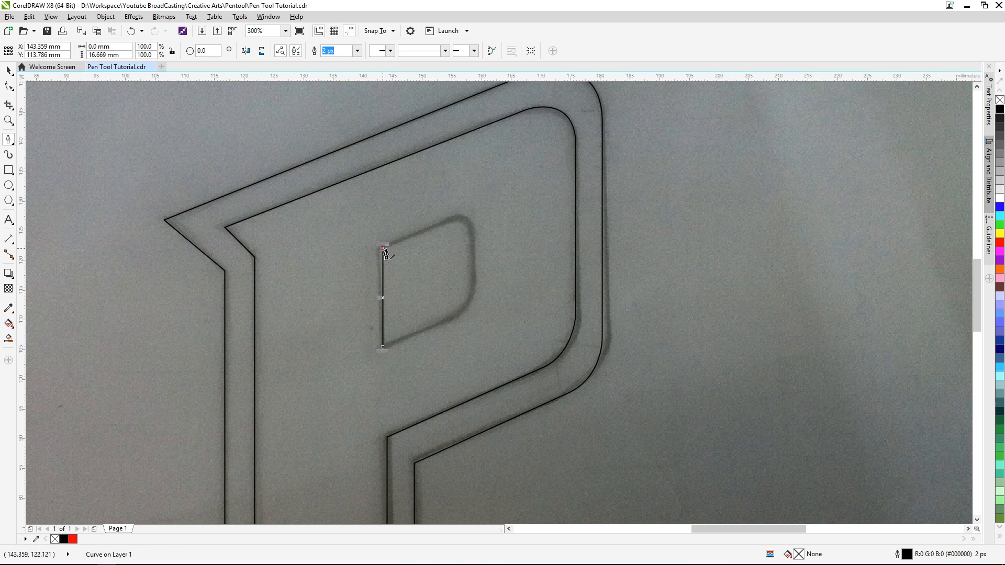
left_click(384, 248)
left_click(448, 220)
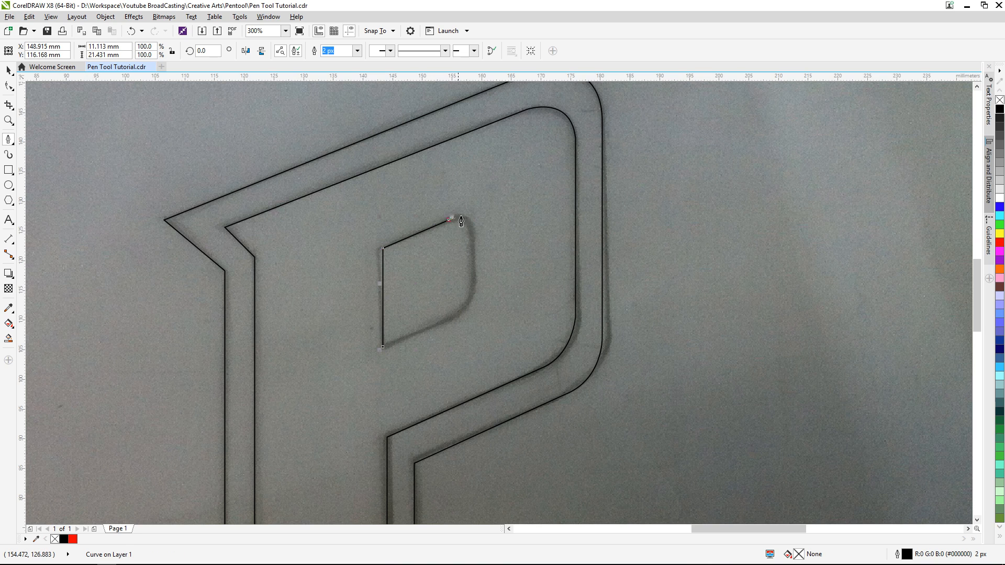
Trace the counter's rounded upper corner, straight right edge, rounded lower corner and slanted lower edge, closing it at its starting corner.
left_click_drag(473, 234, 475, 267)
left_click(474, 237)
left_click(474, 282)
mouse_move(452, 318)
left_mouse_down()
mouse_move(426, 335)
mouse_move(442, 325)
left_mouse_up()
left_click(452, 317)
left_click(385, 348)
Unlock the sketch image and delete it from the page, leaving only the traced outlines.
scroll(478, 256, "down", 2)
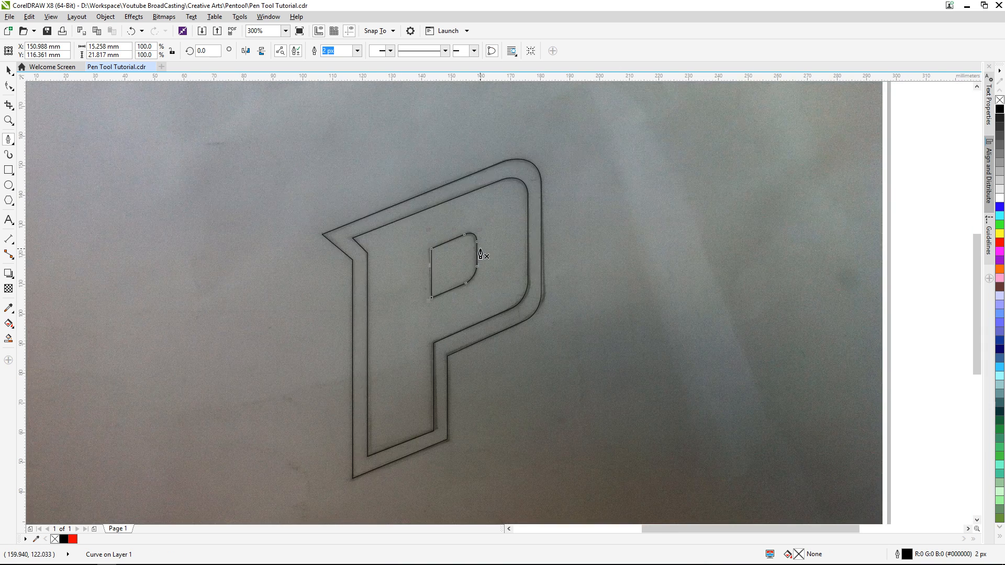
scroll(478, 270, "up", 1)
scroll(478, 270, "down", 1)
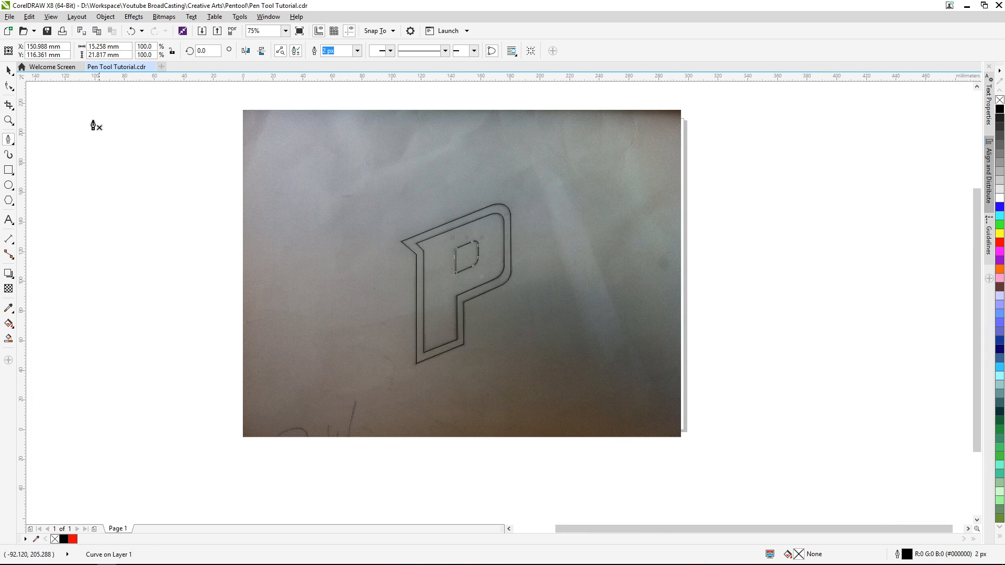
left_click(8, 69)
left_click(124, 159)
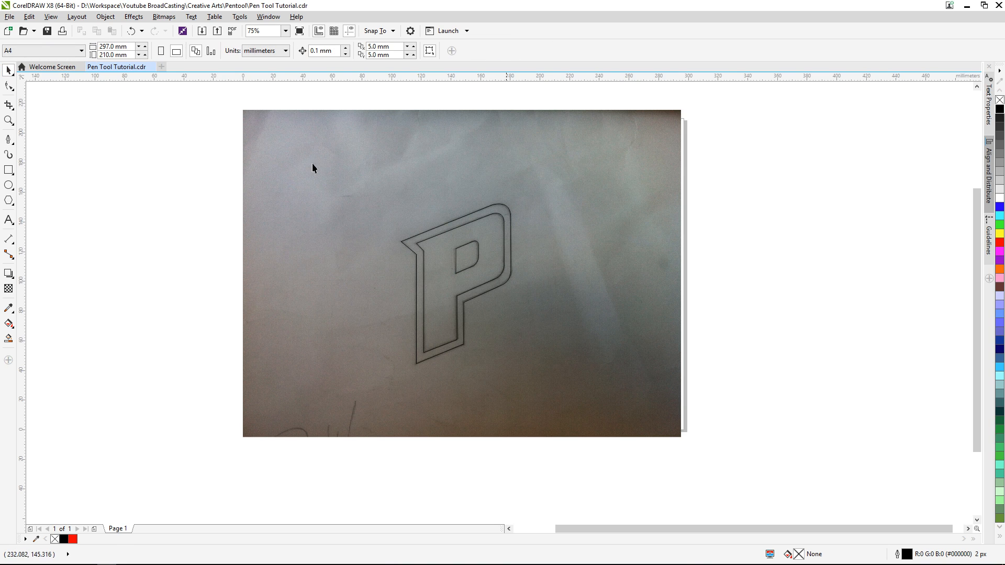
left_click(105, 16)
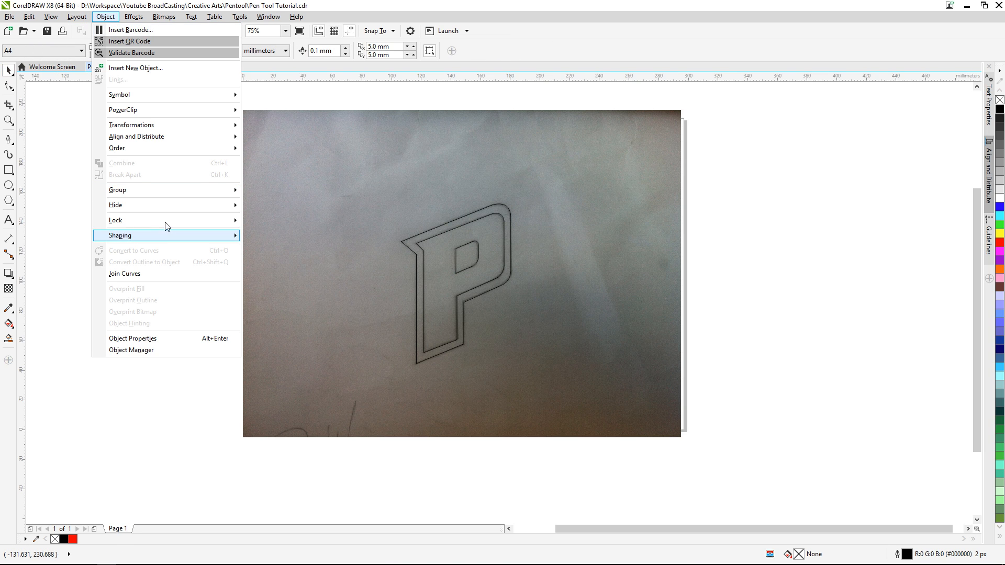
mouse_move(225, 220)
left_click(260, 247)
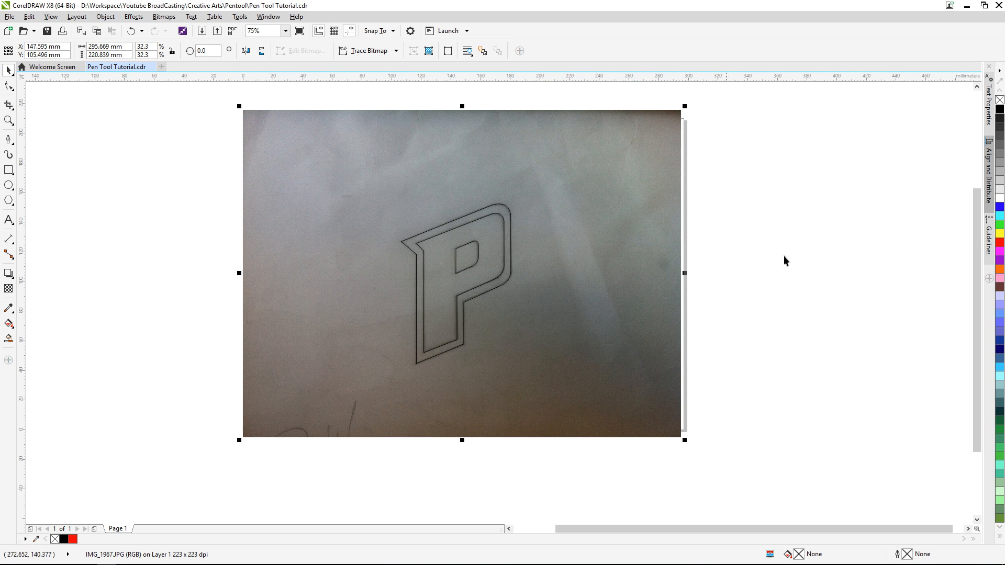
left_click(631, 276)
key("Delete")
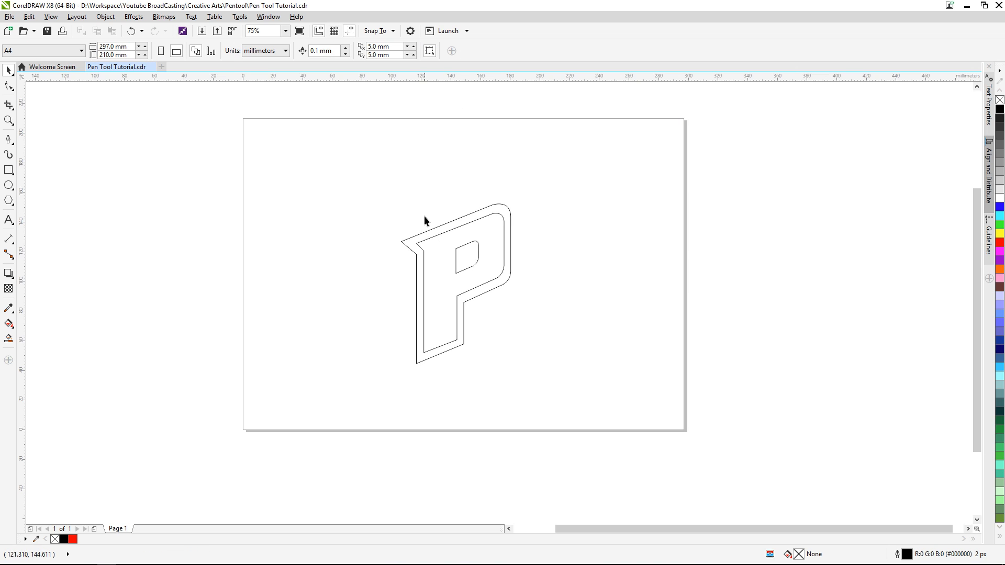
left_click_drag(583, 386, 354, 167)
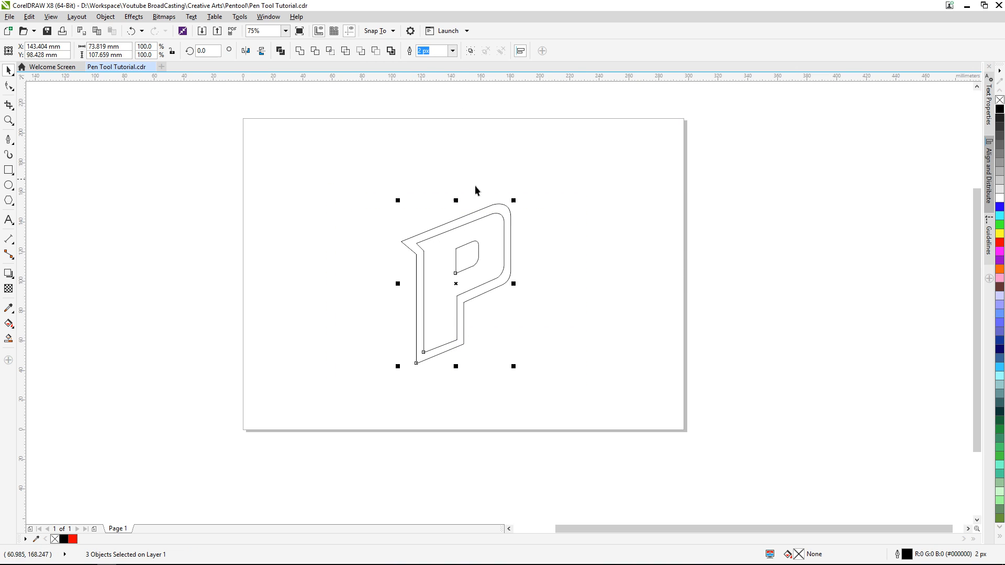
left_click_drag(514, 201, 563, 163)
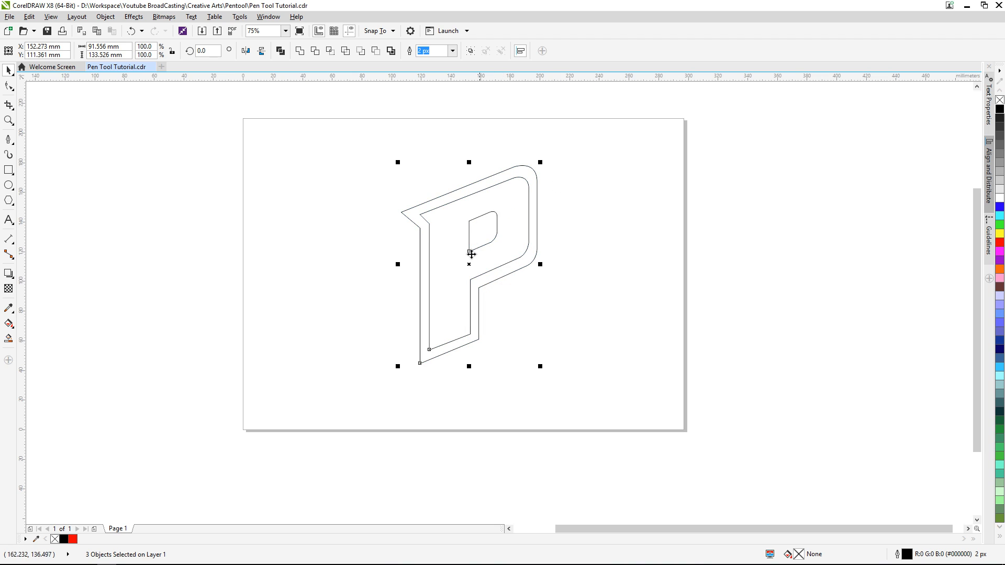
left_click_drag(469, 258, 460, 283)
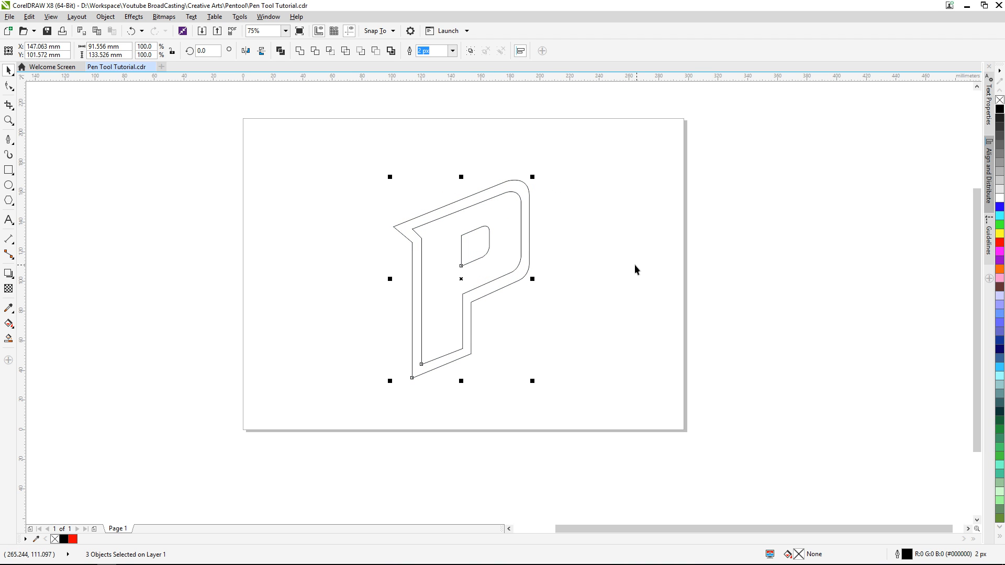
key("ctrl+z")
key("ctrl+z")
Enlarge the three P outlines together to 108.6% and deselect them.
left_click_drag(513, 201, 557, 188)
left_click(507, 244)
scroll(508, 242, "up", 2)
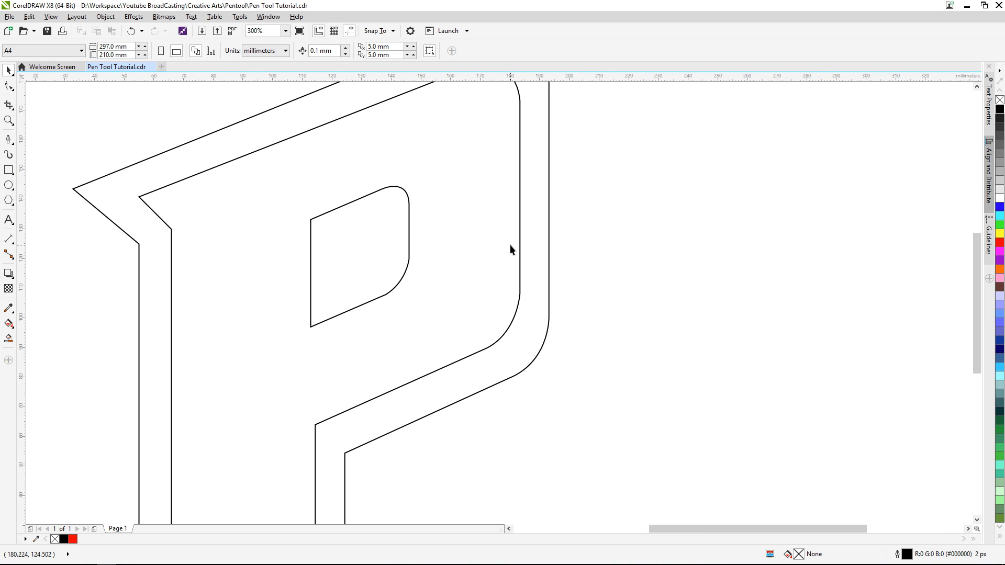
scroll(510, 244, "down", 1)
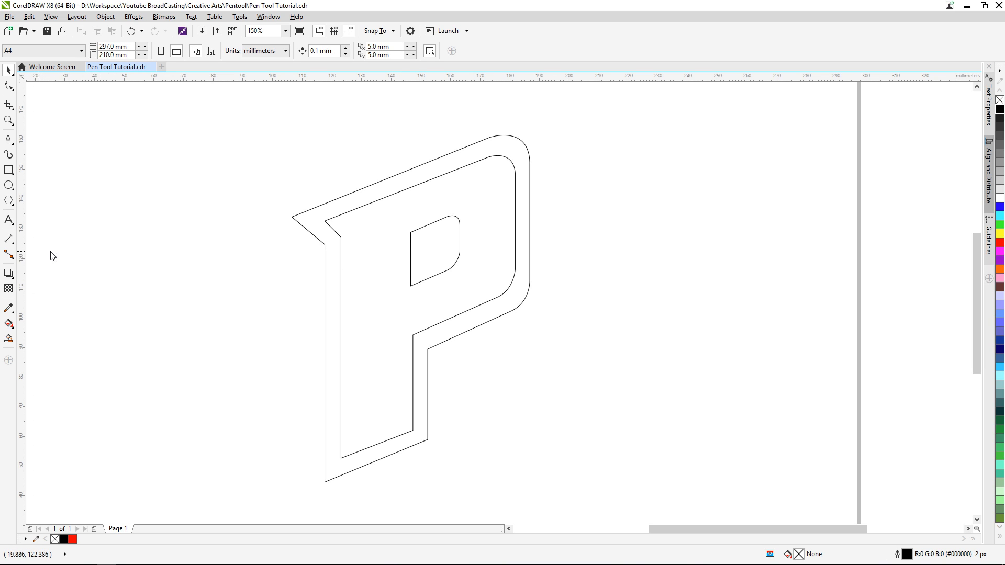
Place a vertical guideline at X 147.306 mm along the inner outline's right stem edge and check the available snapping options.
left_click_drag(50, 251, 414, 335)
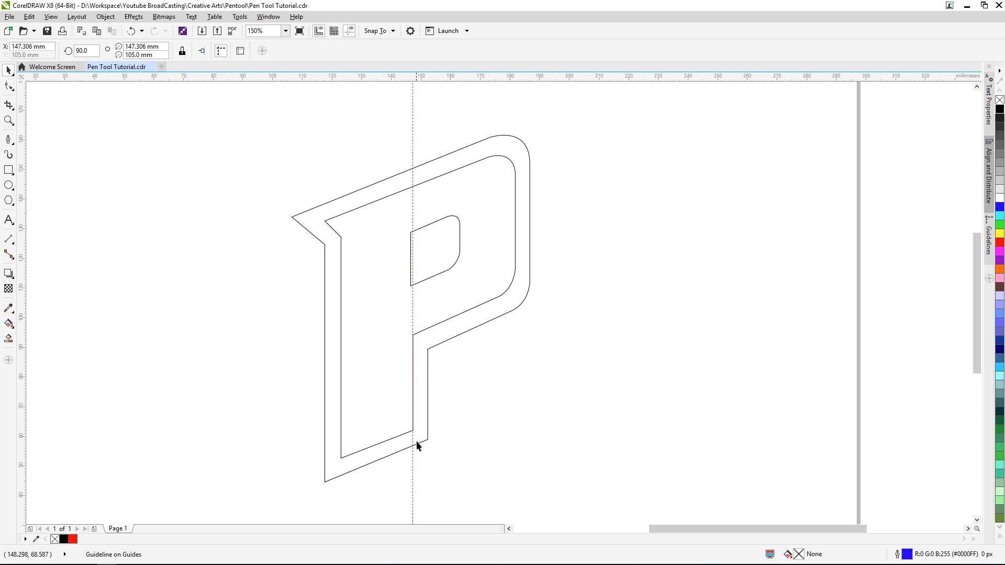
left_click(429, 252)
left_click(409, 249)
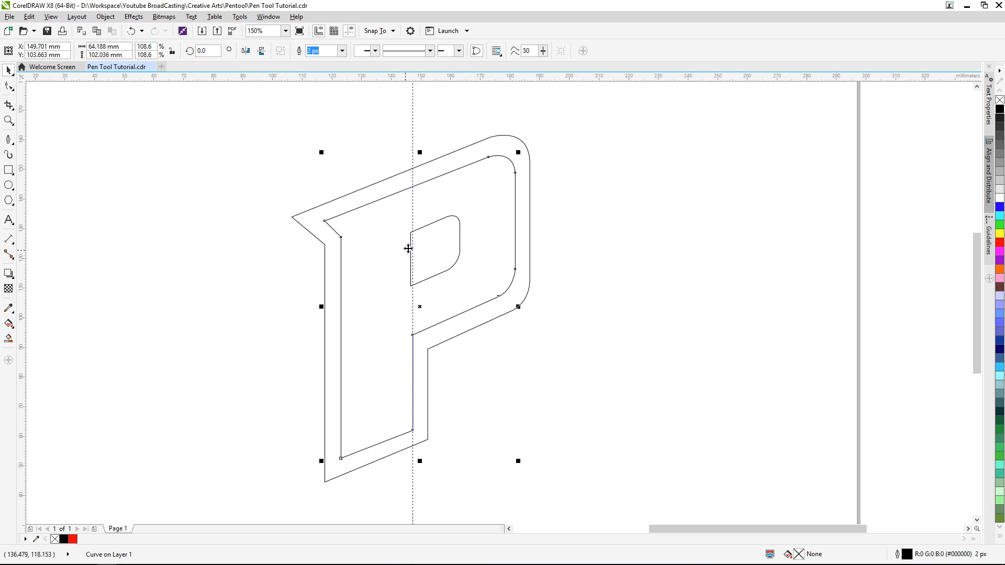
left_click(538, 369)
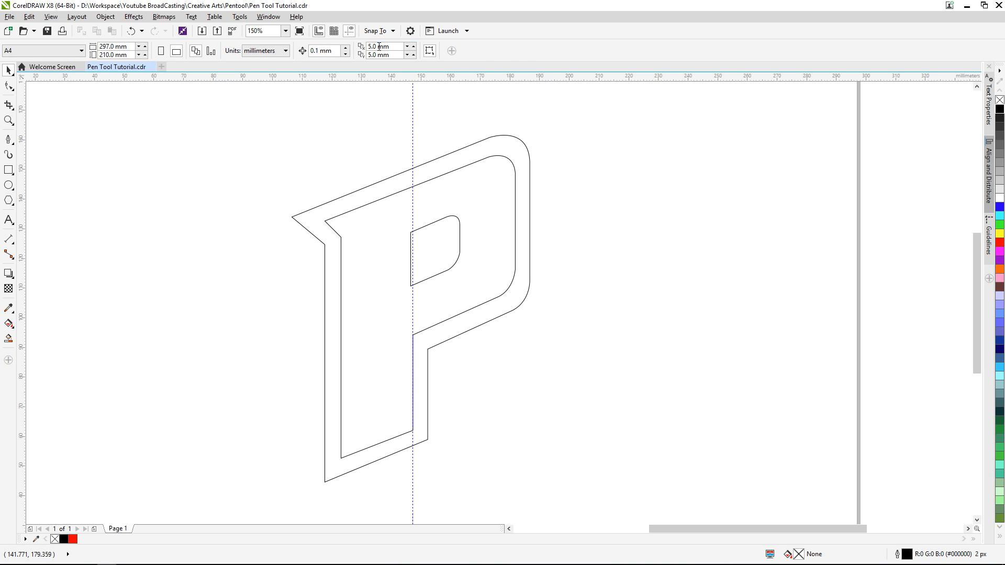
left_click(387, 30)
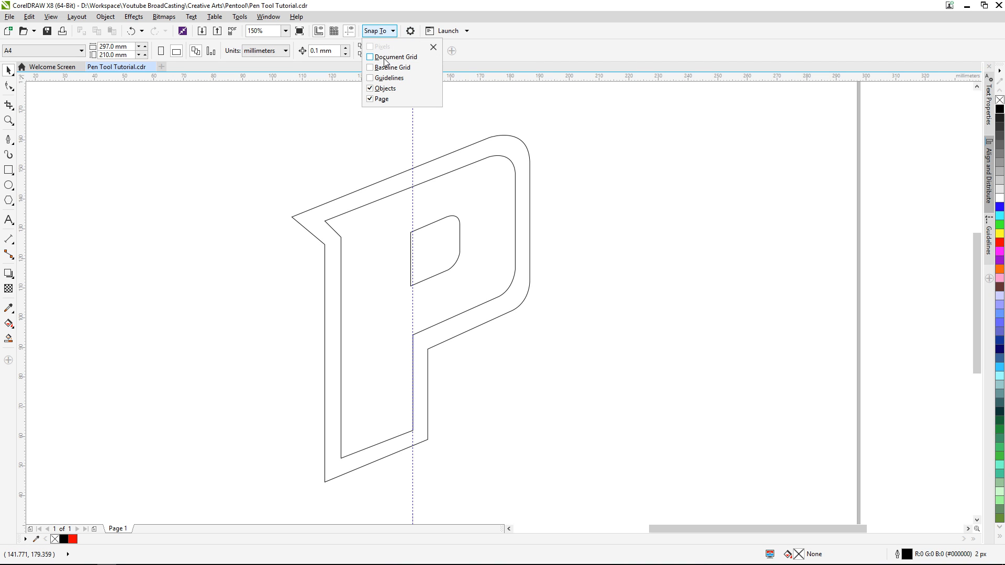
left_click(403, 135)
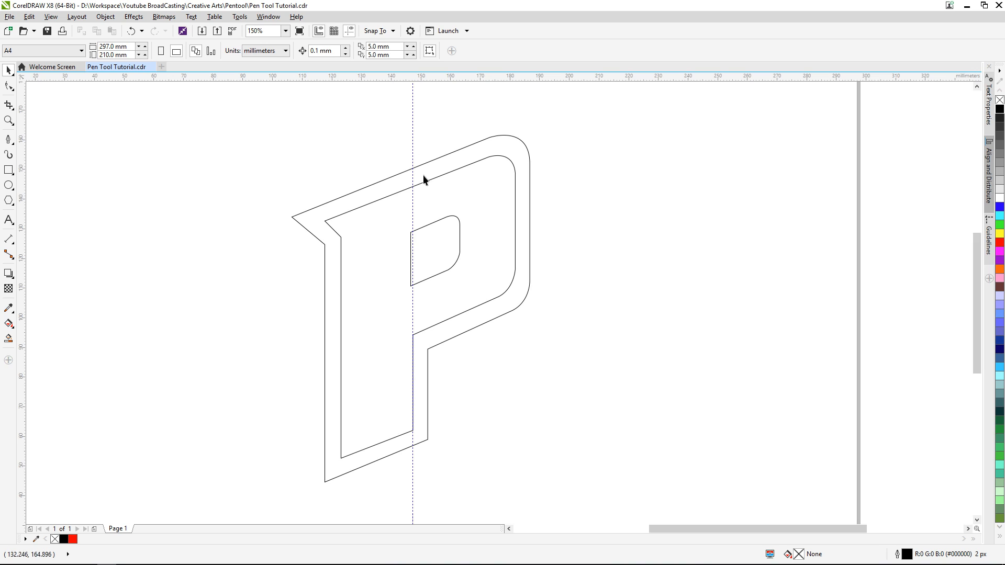
Draw a straight Freehand line along the inner outline's slanted upper edge, spanning about 43 mm horizontally.
left_click(424, 246)
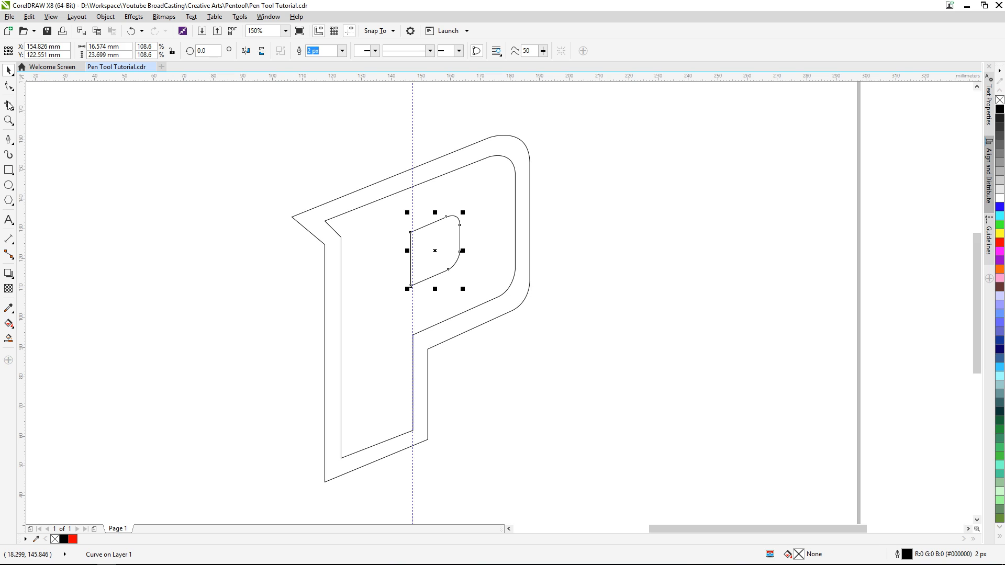
left_click(13, 145)
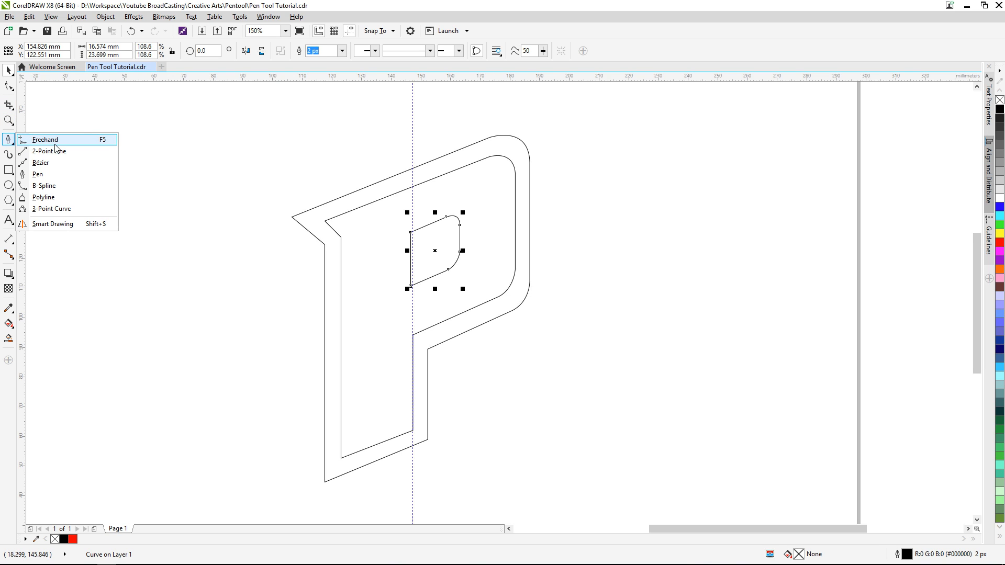
left_click(56, 147)
scroll(422, 291, "up", 2)
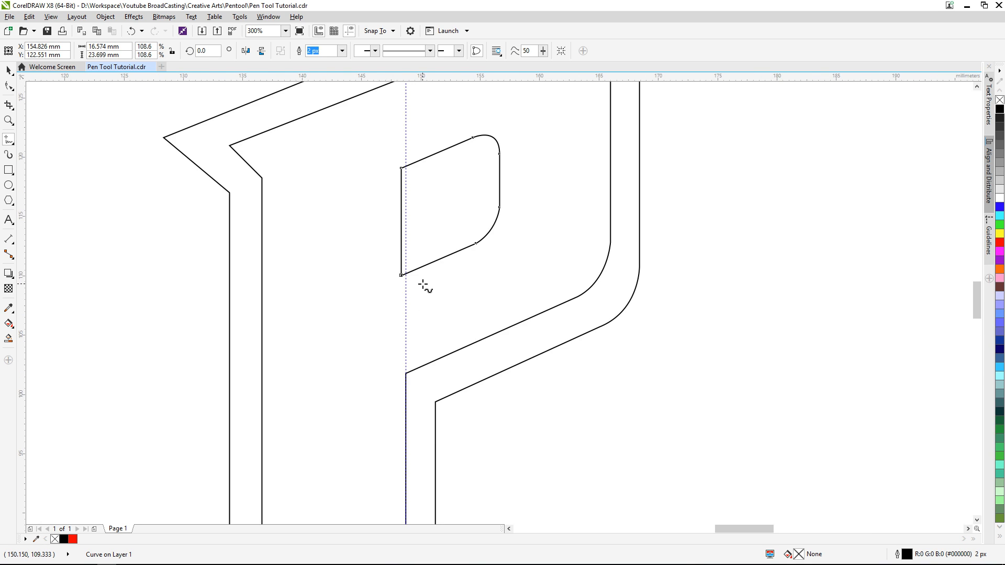
scroll(425, 287, "up", 2)
scroll(422, 283, "down", 2)
scroll(415, 173, "down", 2)
scroll(419, 163, "up", 2)
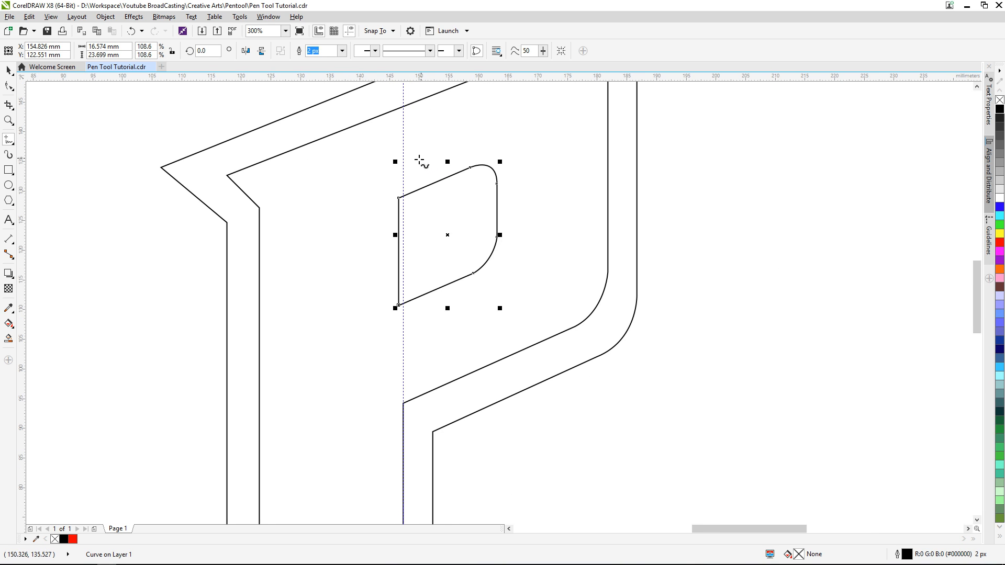
scroll(383, 177, "down", 2)
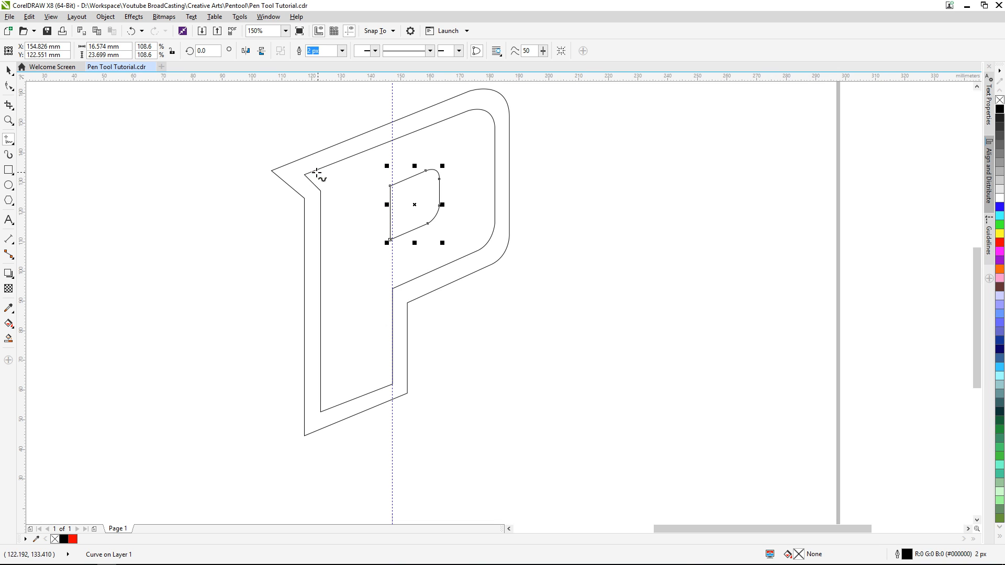
left_click(307, 174)
left_click(432, 125)
Scale the slanted line about its centre to 343.4% and give it a red outline.
scroll(432, 125, "down", 2)
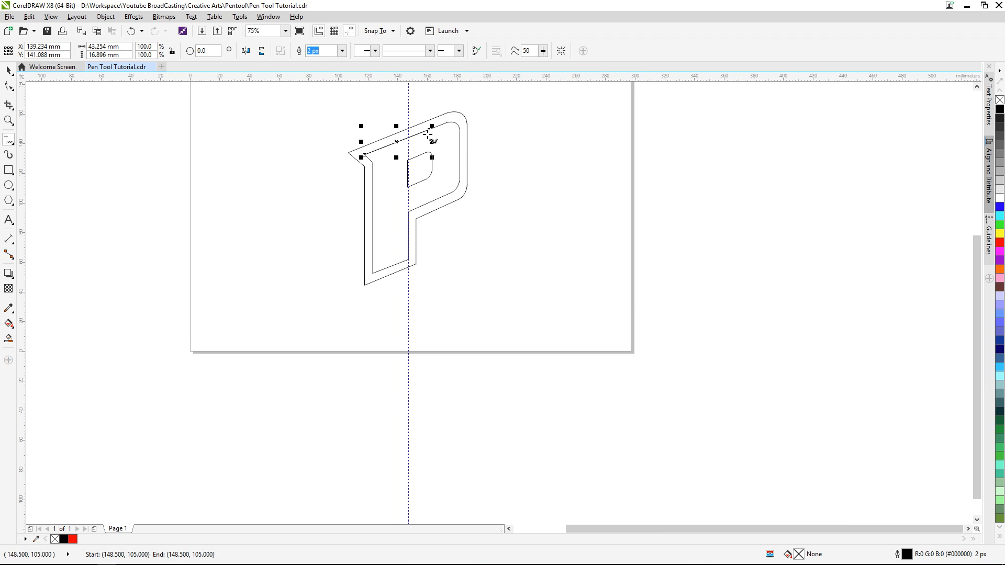
left_click_drag(444, 120, 511, 96)
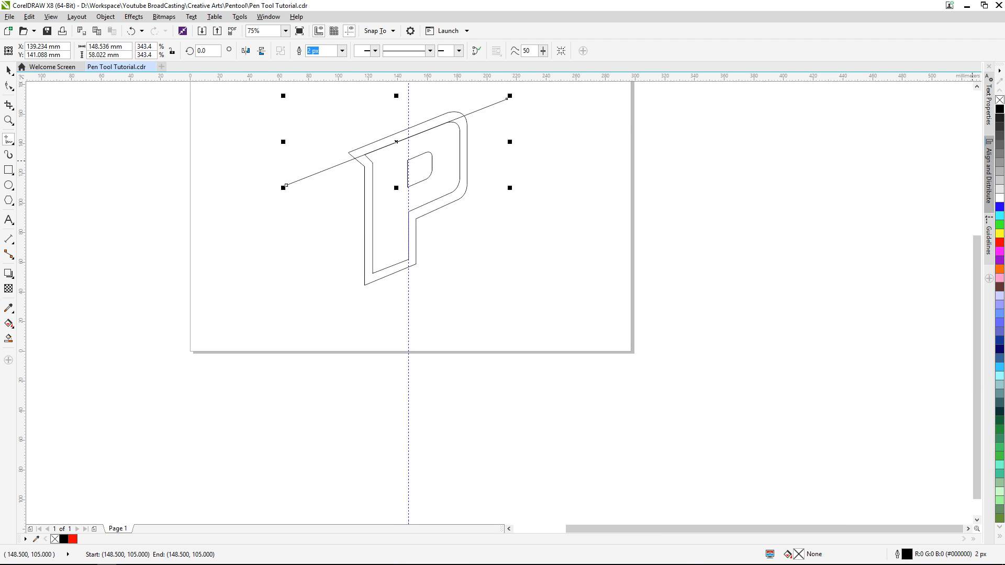
right_click(1001, 241)
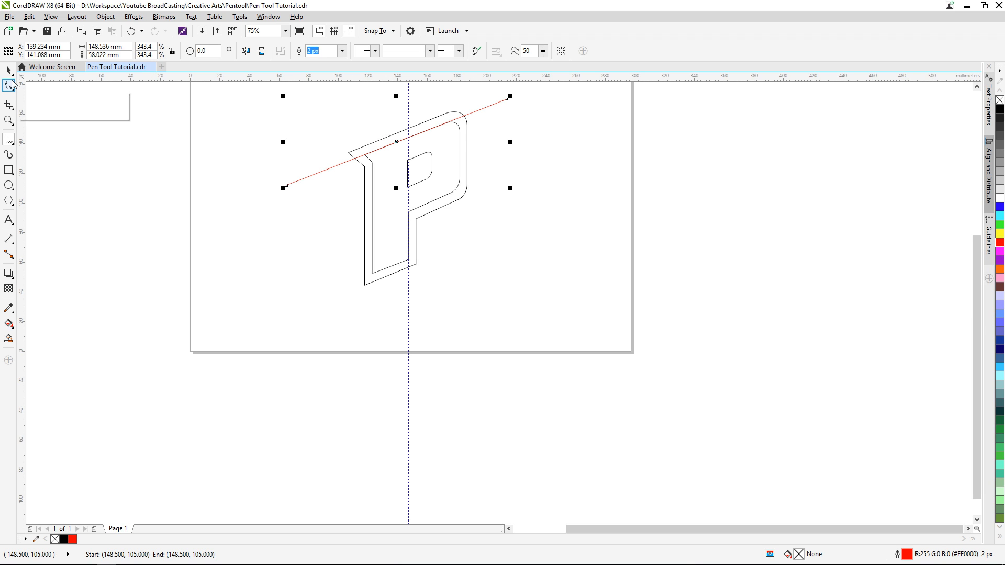
Place a copy of the red slanted line through the counter's lower-left corner and select the counter.
scroll(416, 113, "up", 2)
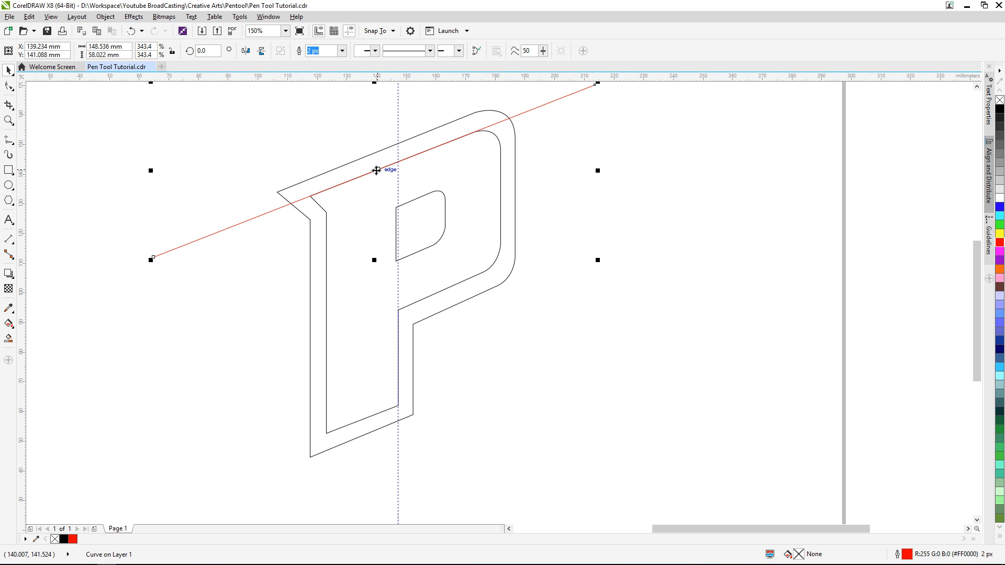
left_click_drag(374, 170, 404, 258)
scroll(426, 255, "up", 2)
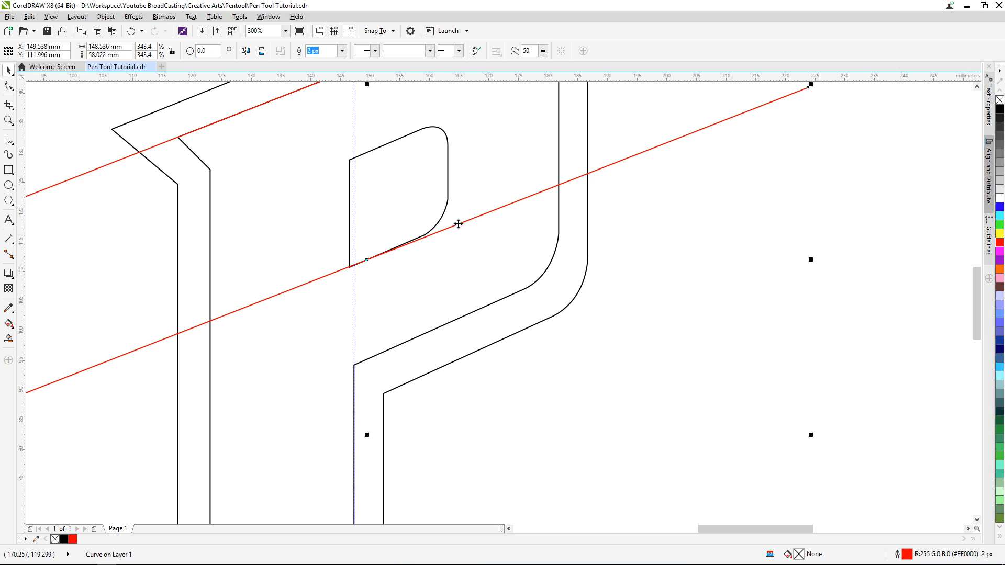
left_click(390, 216)
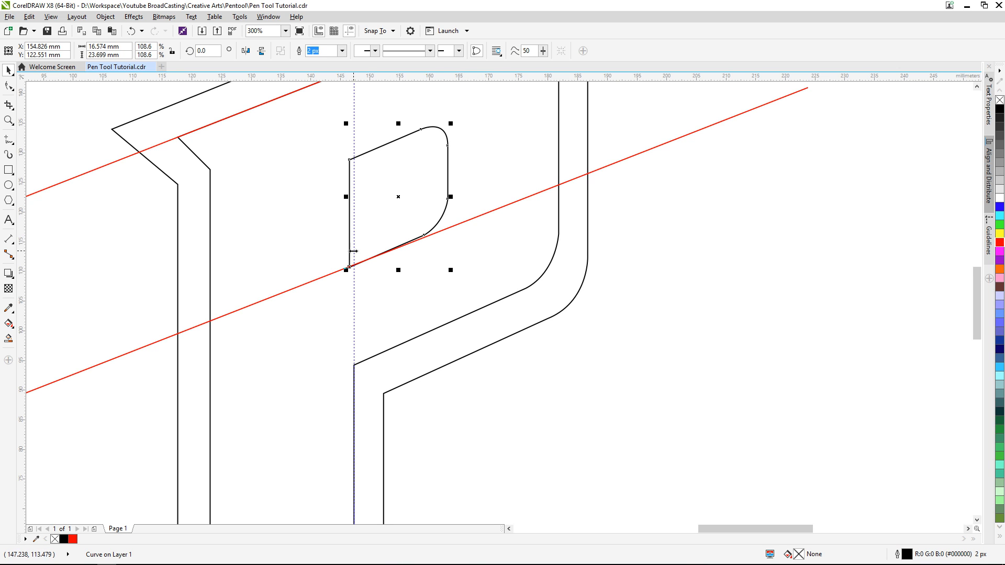
Move the counter so its lower-left corner and straight stem-side edge sit on the vertical guideline.
mouse_move(352, 268)
left_mouse_down()
mouse_move(392, 253)
mouse_move(406, 227)
mouse_move(354, 266)
left_mouse_up()
scroll(447, 197, "down", 1)
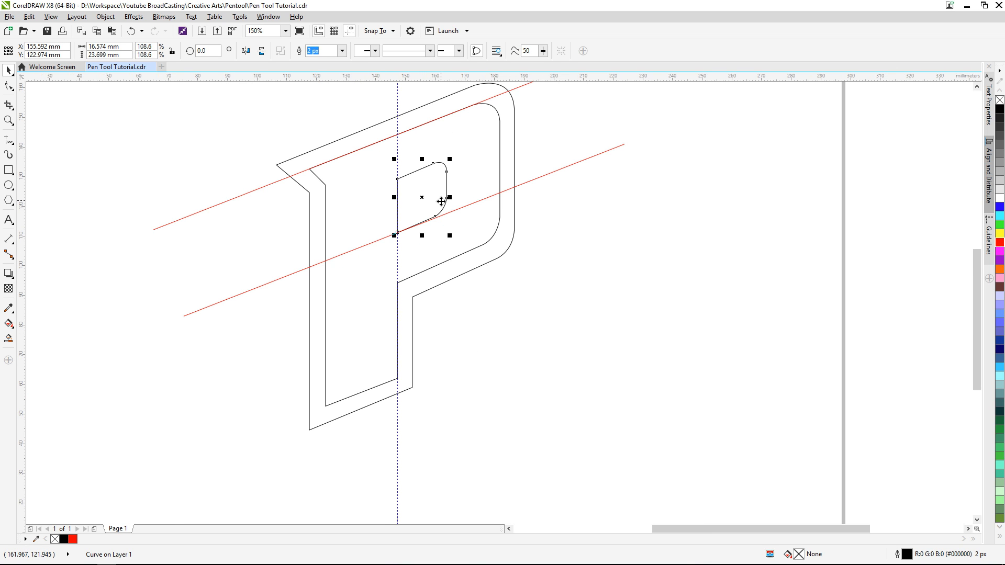
left_click(570, 284)
scroll(410, 189, "down", 1)
scroll(407, 209, "up", 1)
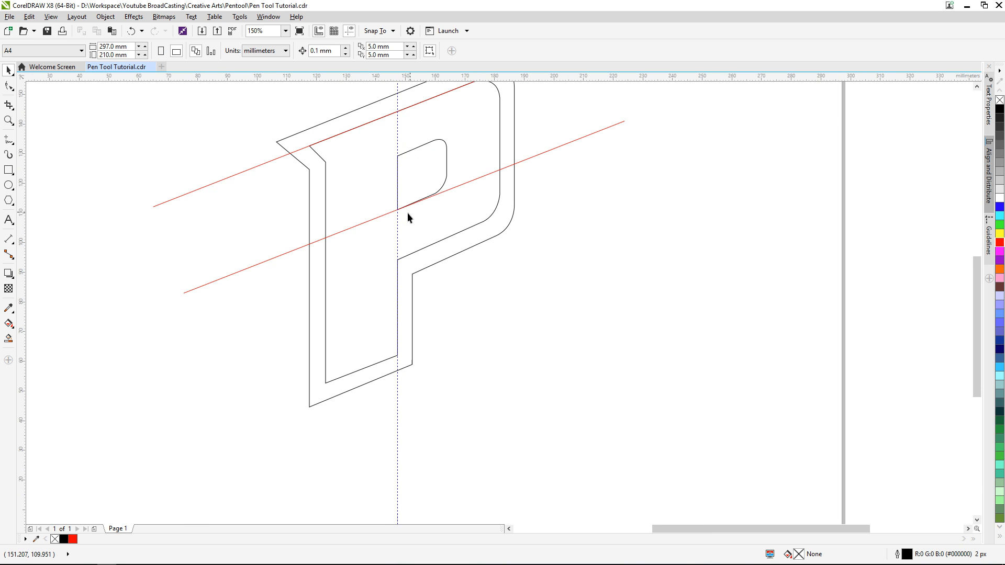
left_click(413, 198)
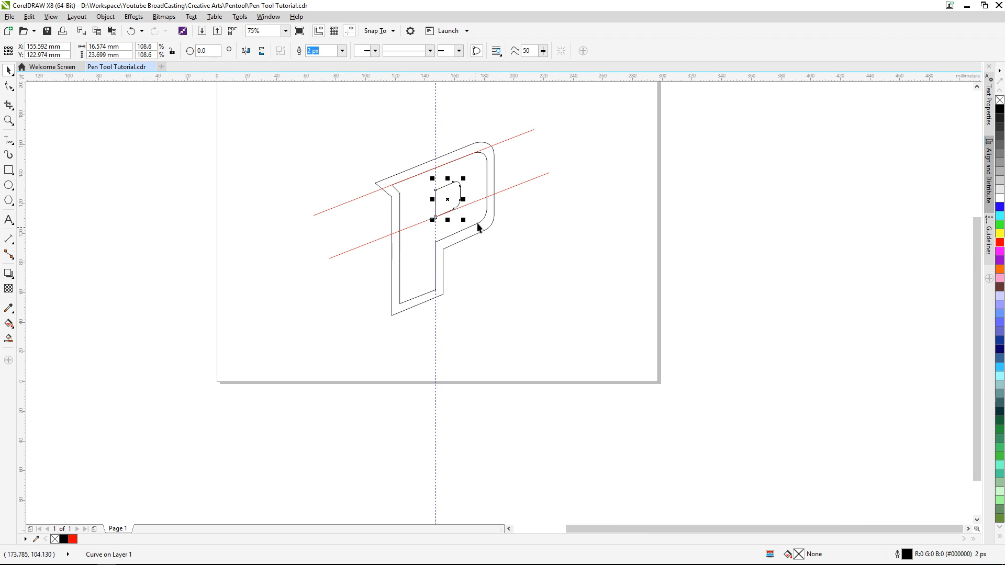
scroll(475, 225, "down", 3)
scroll(460, 162, "up", 3)
Move the upper red slanted line to the outer outline's upper-left corner and scale it to 414.9%.
left_click(507, 144)
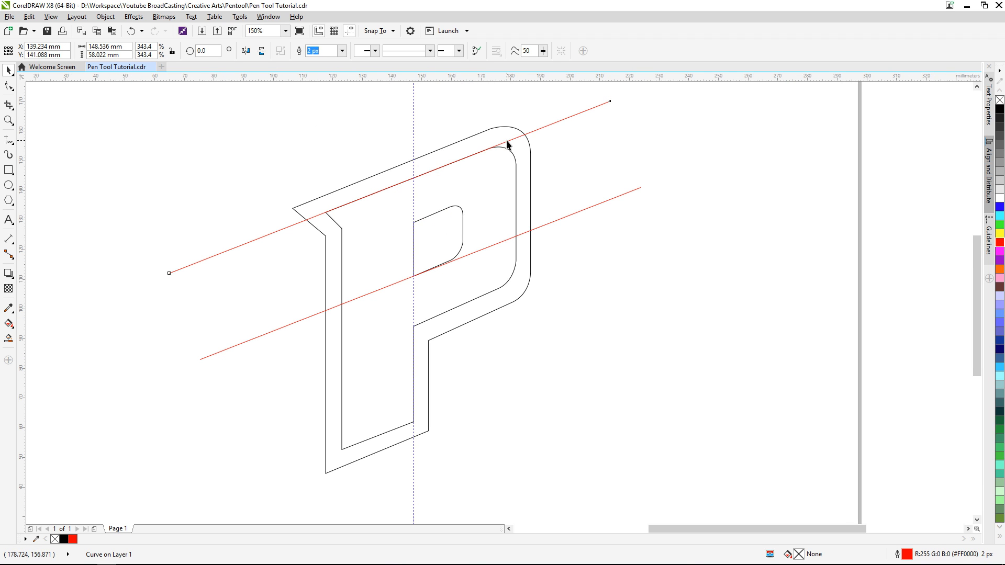
left_click_drag(386, 186, 295, 207)
left_click_drag(519, 116, 611, 109)
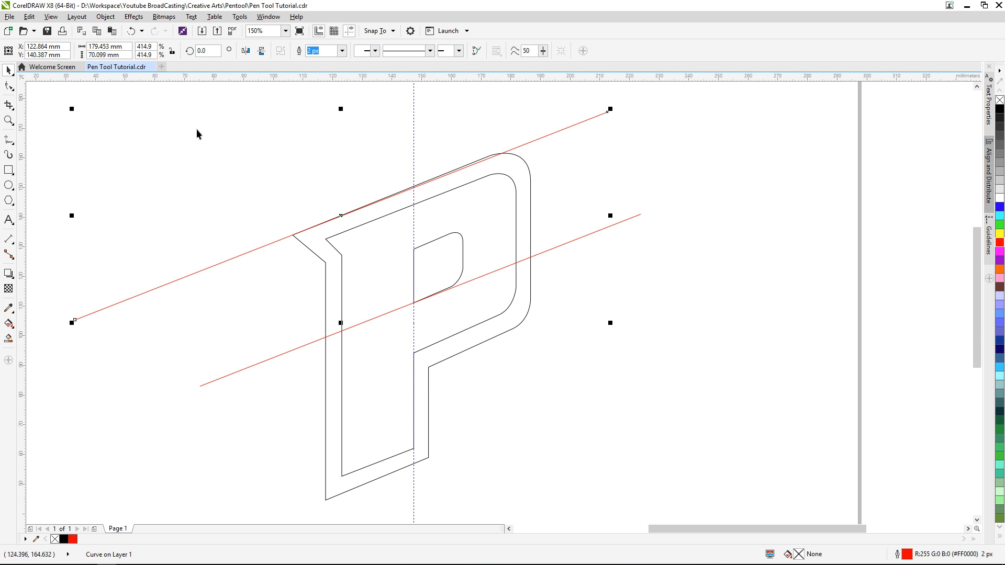
Move the outer outline's node where the slanted upper edge meets the rounded corner onto the red line, and deselect the outline.
left_click(8, 87)
left_click(516, 158)
scroll(503, 154, "up", 1)
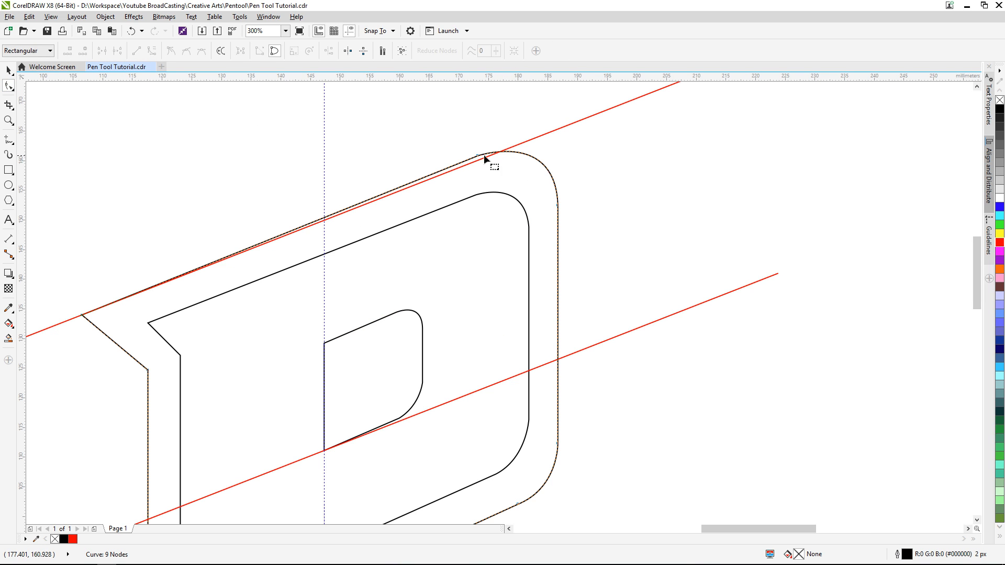
left_click(481, 157)
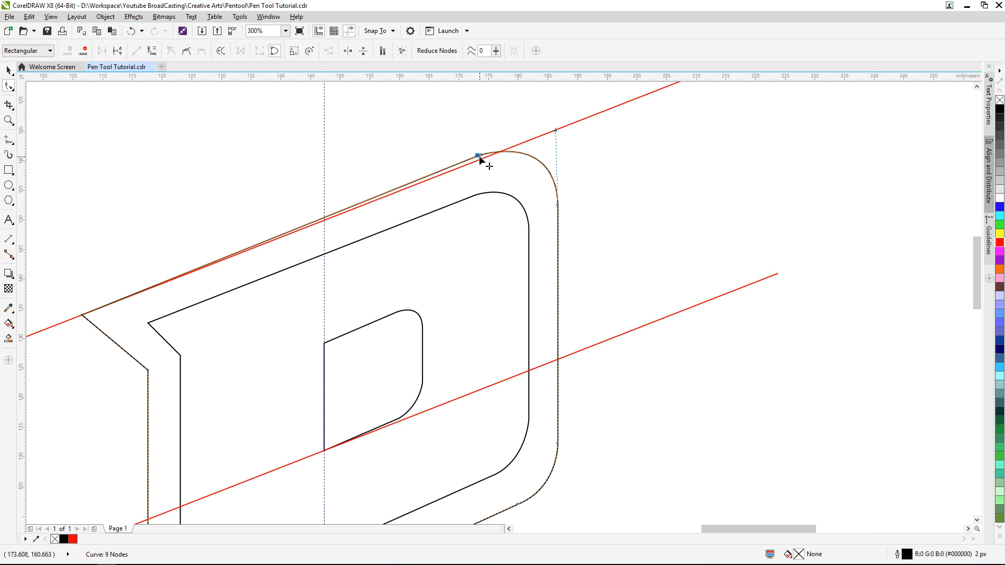
left_click_drag(480, 156, 483, 159)
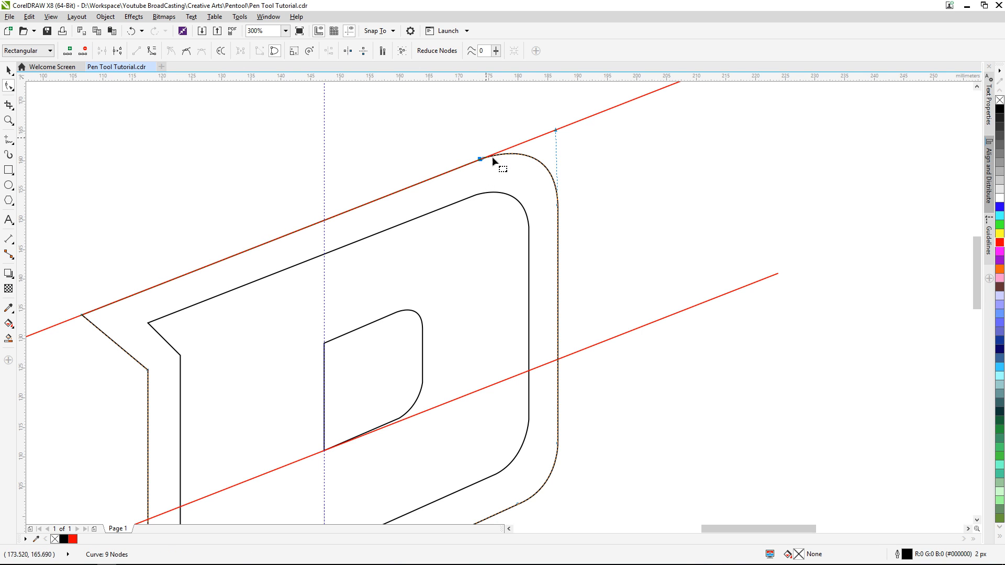
key("ctrl+z")
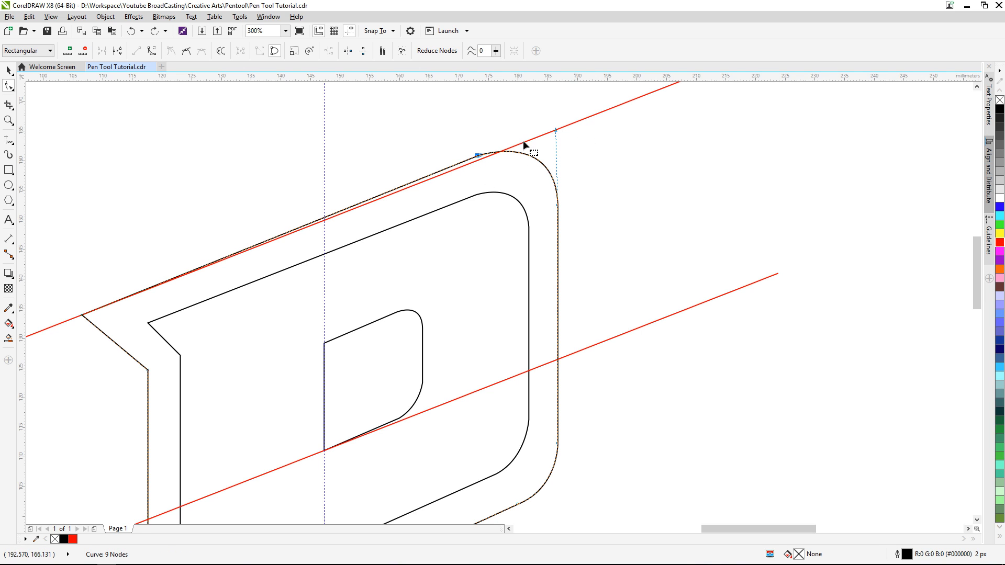
left_click_drag(480, 157, 483, 162)
scroll(605, 152, "down", 1)
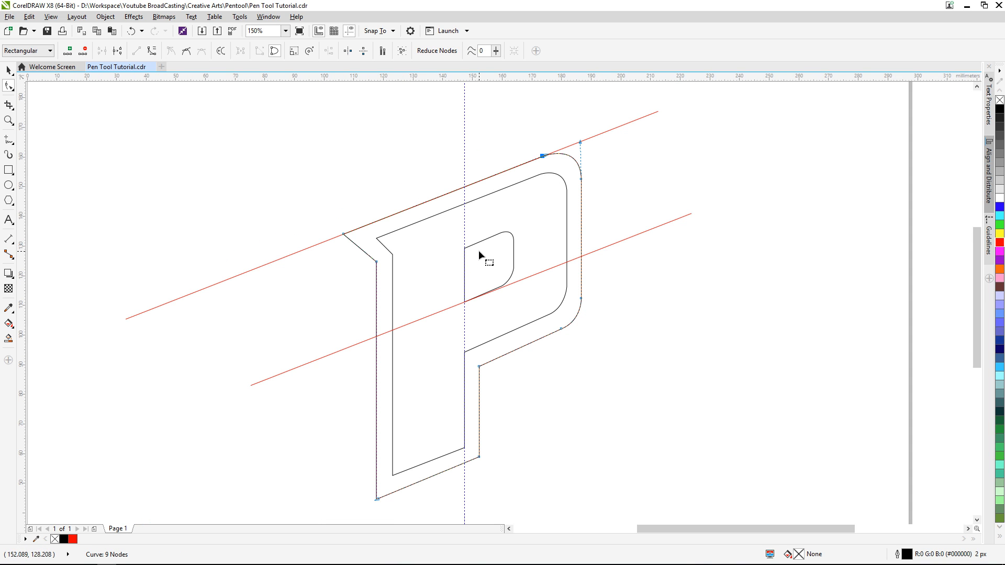
left_click(9, 70)
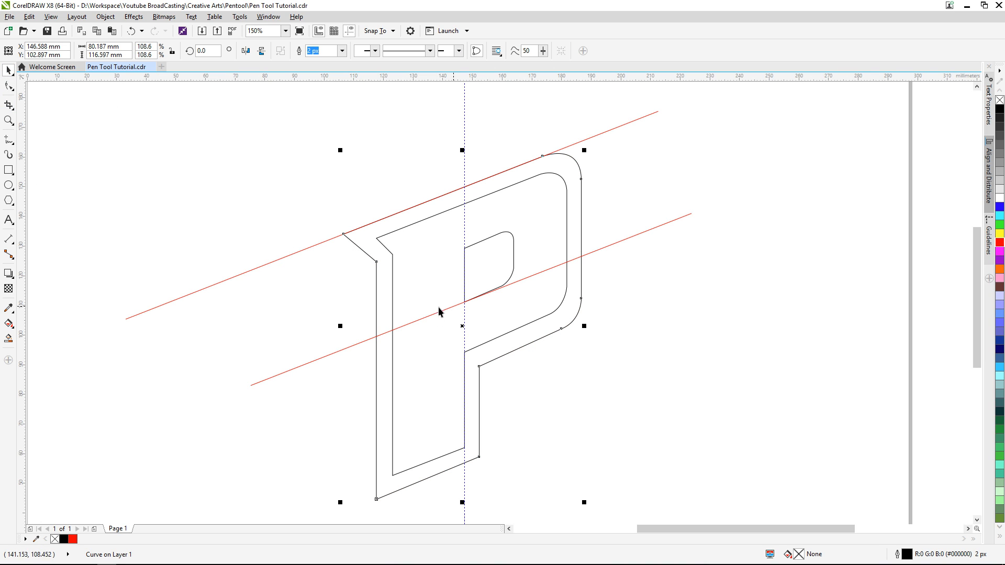
left_click(311, 302)
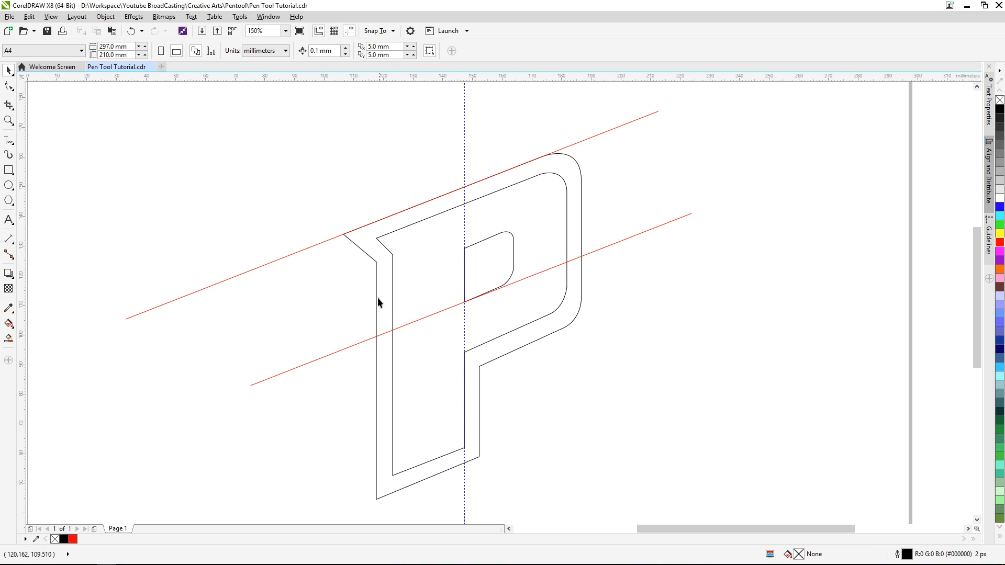